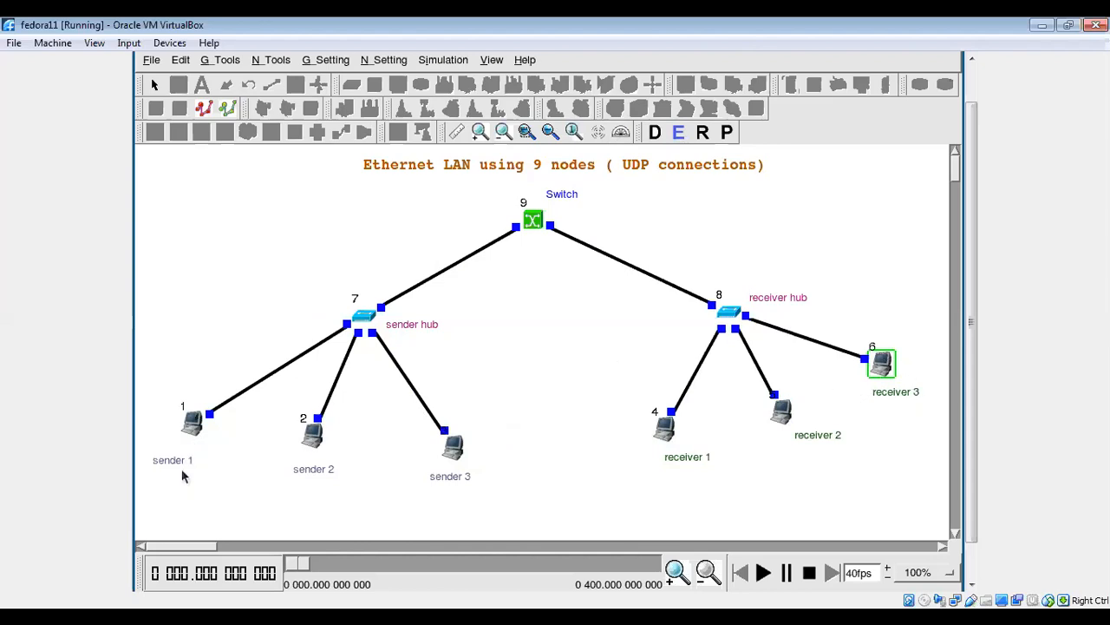
Step: Switch to Draw Topology mode and add a text label "0-10 sec" below sender 1
{"action": "left_click", "coordinate": [655, 133]}
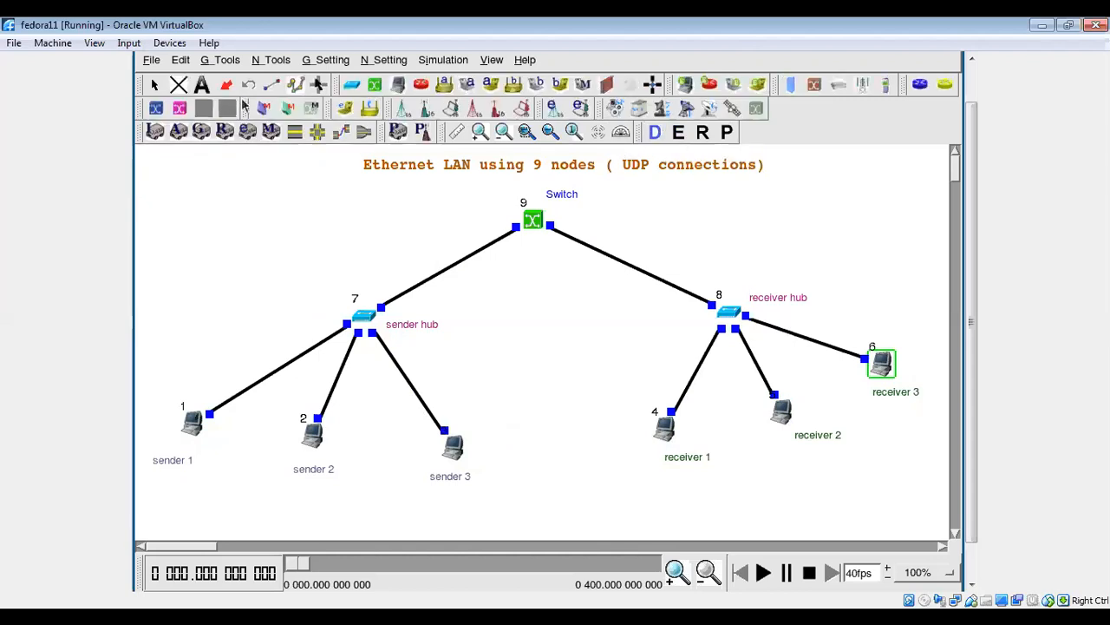
{"action": "left_click", "coordinate": [203, 86]}
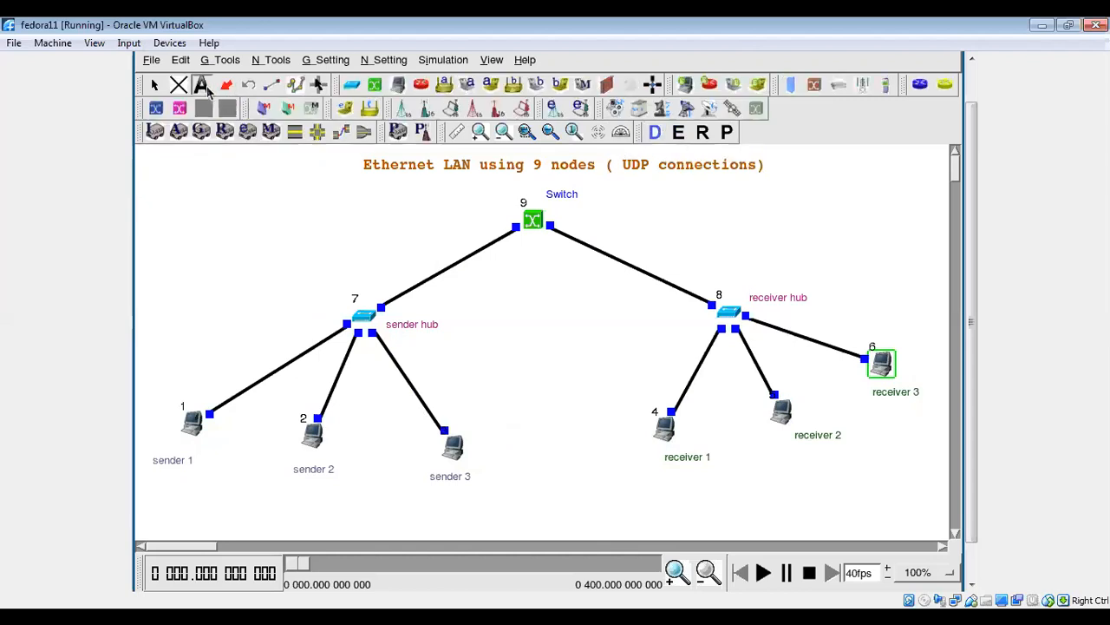
{"action": "left_click", "coordinate": [160, 479]}
{"action": "type", "text": "0-10 sec"}
{"action": "key", "text": "ctrl+a"}
{"action": "key", "text": "ctrl+c"}
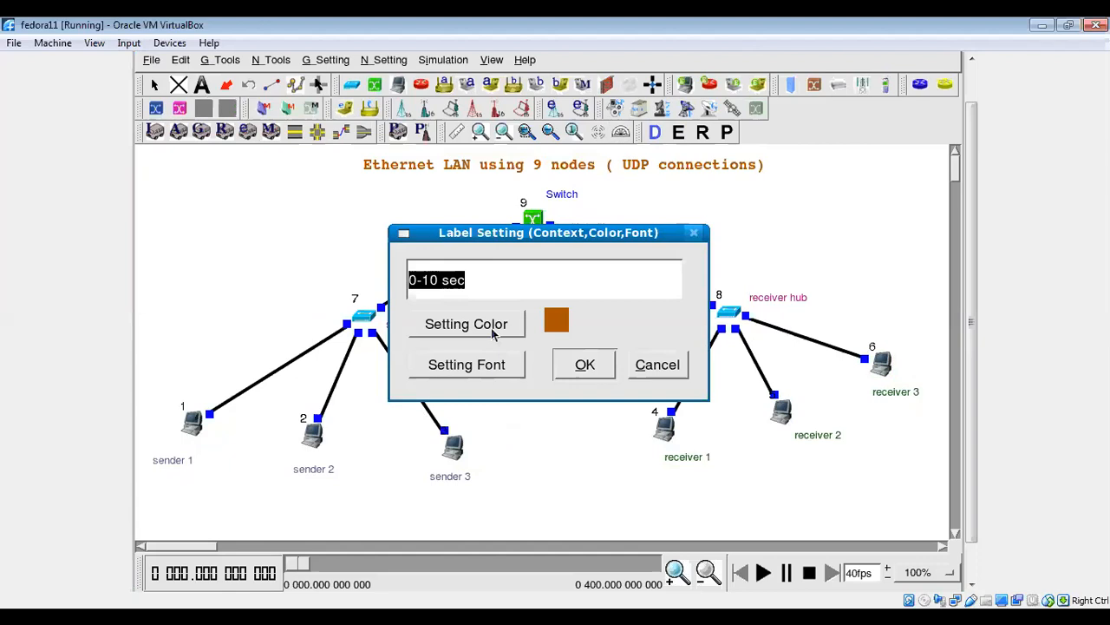
{"action": "left_click", "coordinate": [585, 366]}
Step: Add a text label "11-20 sec" below sender 2
{"action": "left_click", "coordinate": [307, 488]}
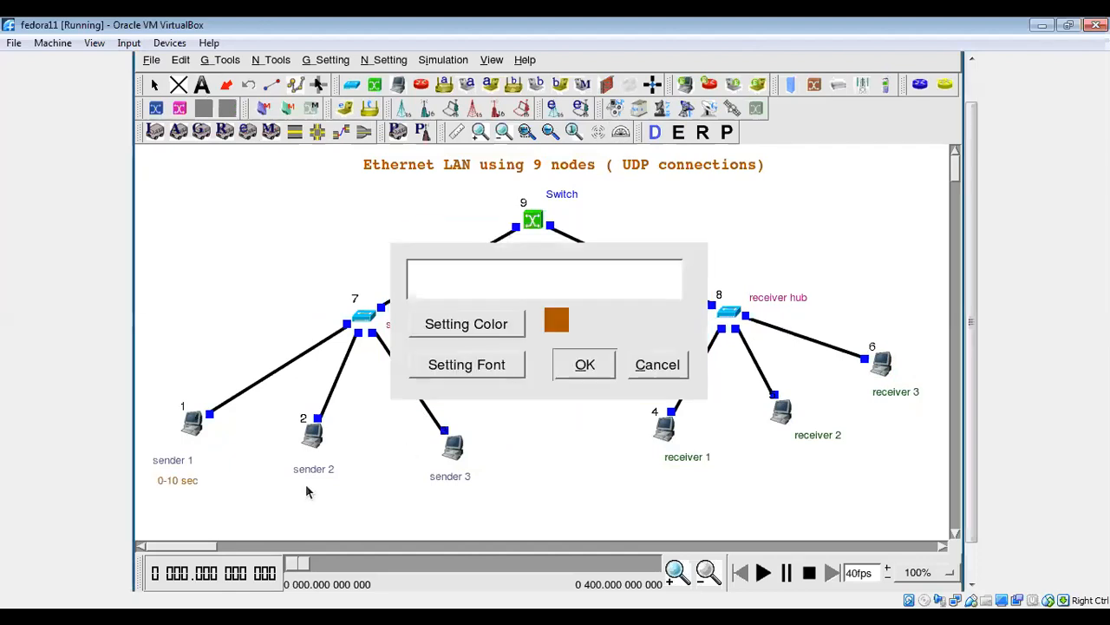
{"action": "type", "text": "11-20 sec"}
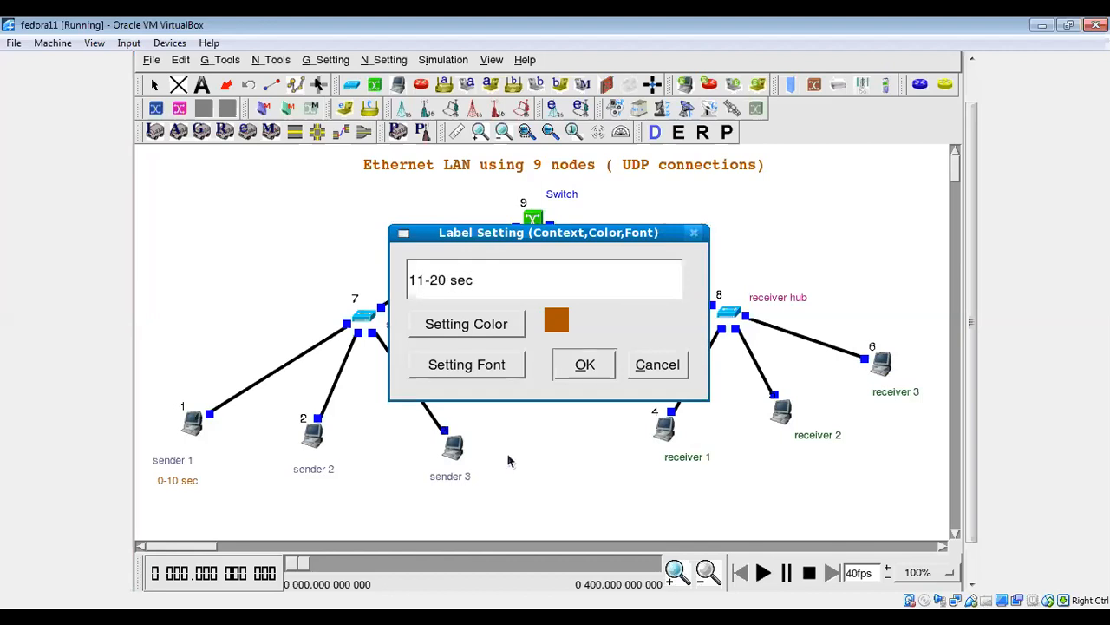
{"action": "left_click", "coordinate": [573, 376]}
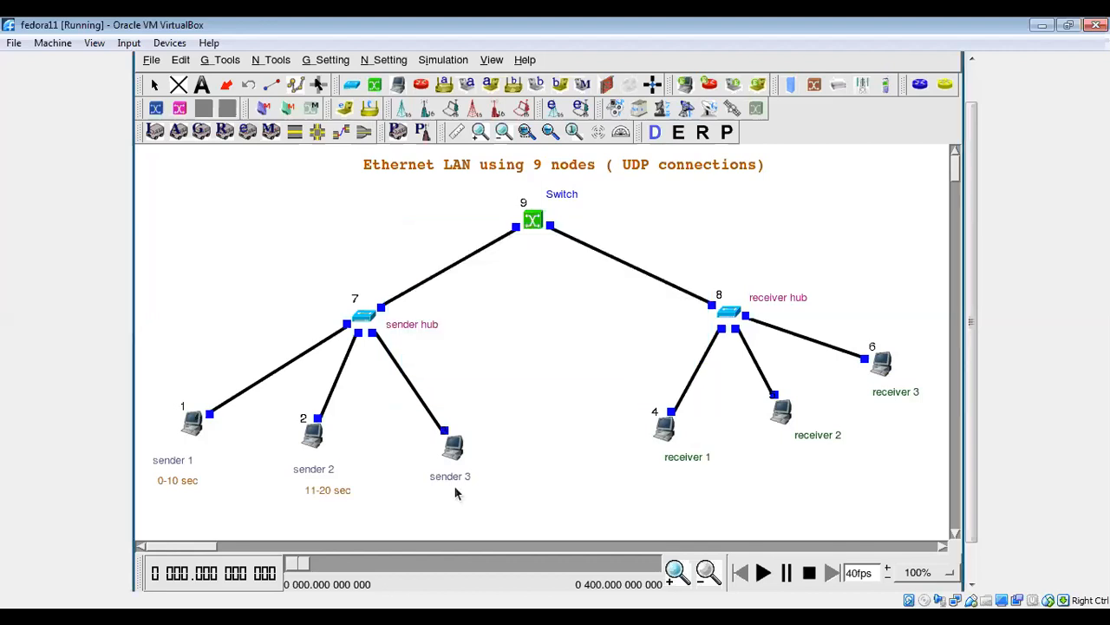
Step: Add a text label "21- 30 sec" below sender 3, reusing the copied time label and editing its range
{"action": "left_click", "coordinate": [467, 497]}
{"action": "key", "text": "ctrl+v"}
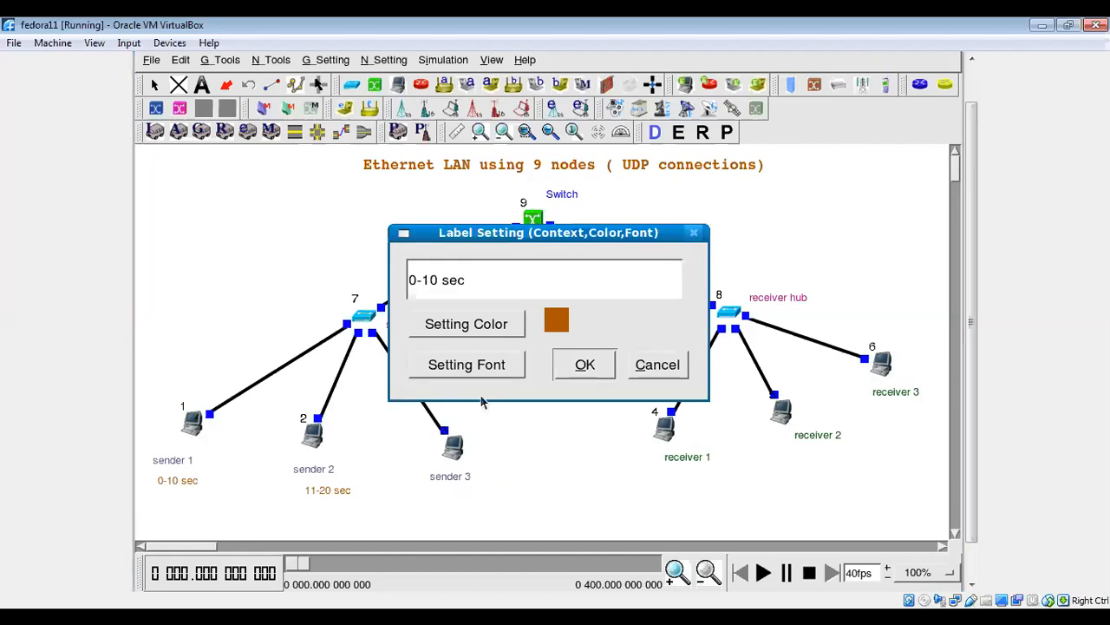
{"action": "key", "text": "Left"}
{"action": "key", "text": "Left"}
{"action": "key", "text": "Left"}
{"action": "key", "text": "BackSpace"}
{"action": "key", "text": "BackSpace"}
{"action": "key", "text": "BackSpace"}
{"action": "key", "text": "BackSpace"}
{"action": "key", "text": "BackSpace"}
{"action": "type", "text": "21- 30"}
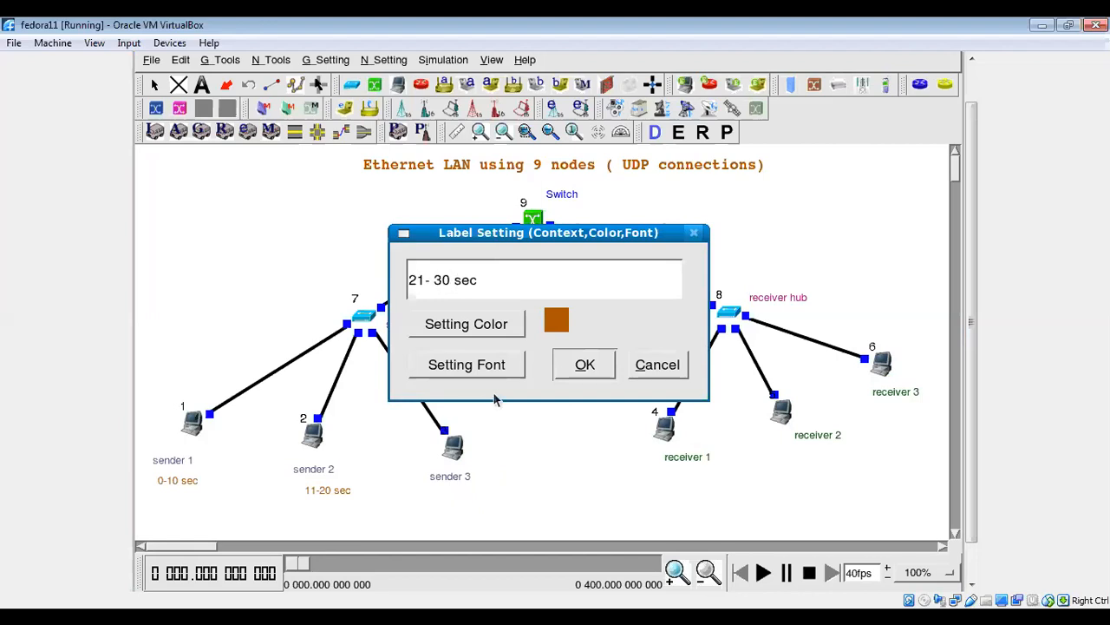
{"action": "left_click_drag", "start_coordinate": [484, 286], "coordinate": [397, 285]}
{"action": "key", "text": "ctrl+c"}
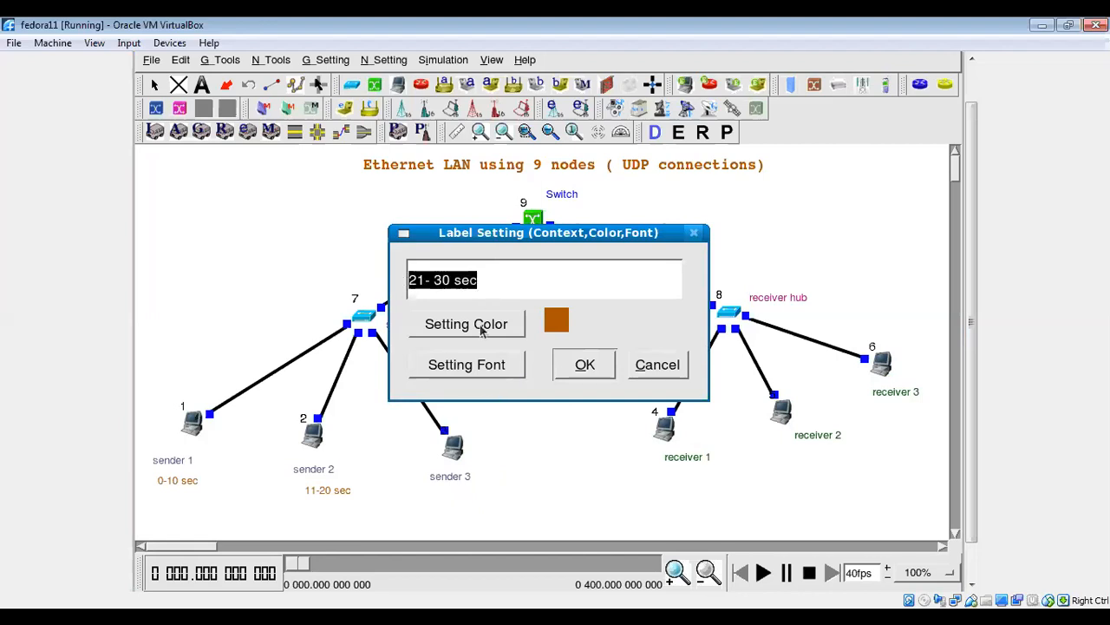
{"action": "left_click", "coordinate": [581, 363]}
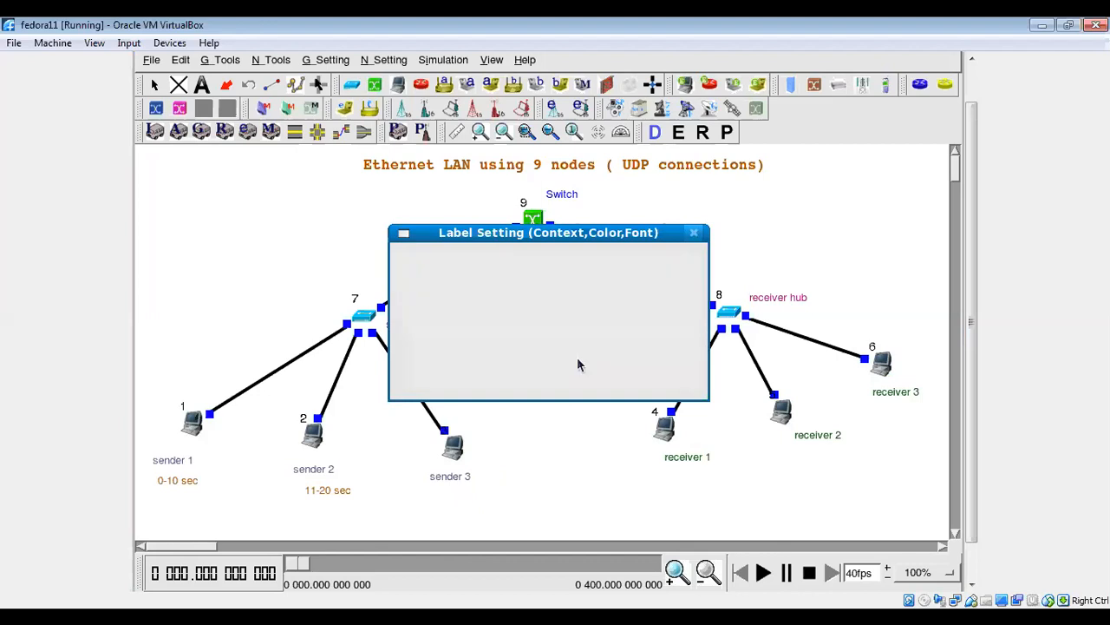
Step: Add a matching text label "21- 30 sec" below receiver 3
{"action": "left_click", "coordinate": [894, 413]}
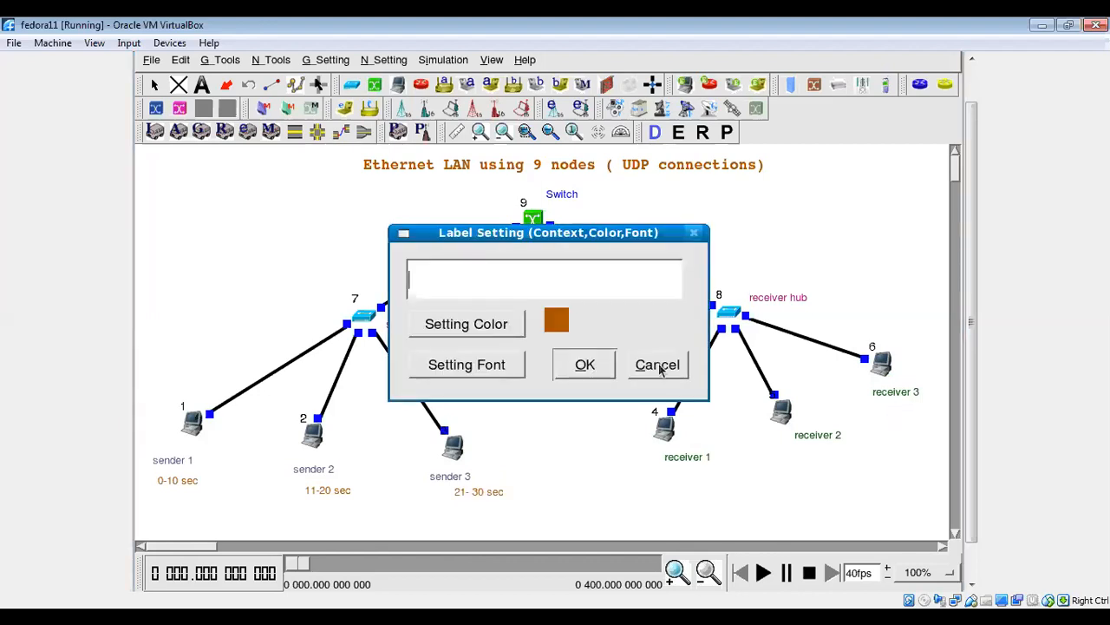
{"action": "key", "text": "ctrl+v"}
{"action": "left_click", "coordinate": [584, 365]}
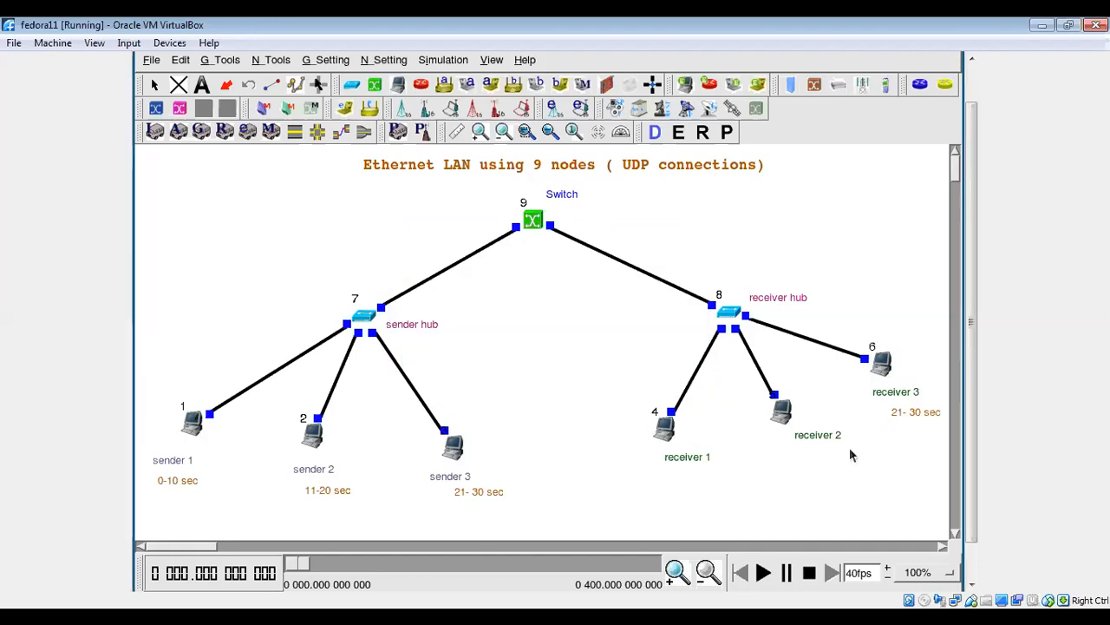
Step: Add a text label "11- 20 sec" below receiver 2, adapting the copied time range
{"action": "left_click", "coordinate": [805, 451]}
{"action": "key", "text": "ctrl+v"}
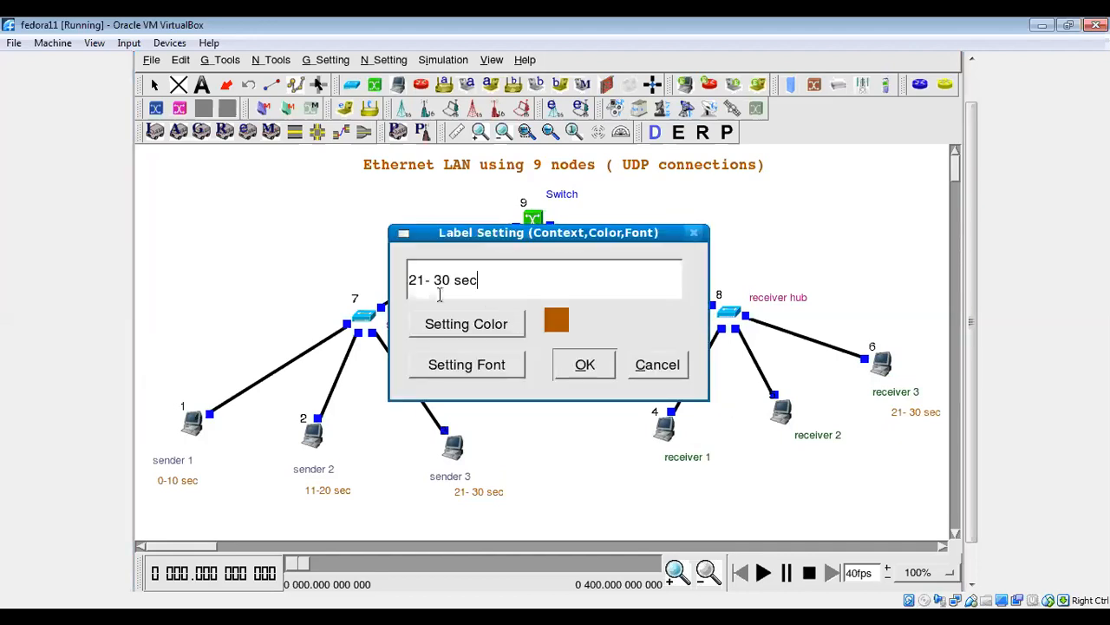
{"action": "left_click", "coordinate": [418, 276]}
{"action": "key", "text": "BackSpace"}
{"action": "type", "text": "1"}
{"action": "key", "text": "Right"}
{"action": "key", "text": "Right"}
{"action": "key", "text": "Delete"}
{"action": "type", "text": "2"}
{"action": "left_click", "coordinate": [584, 364]}
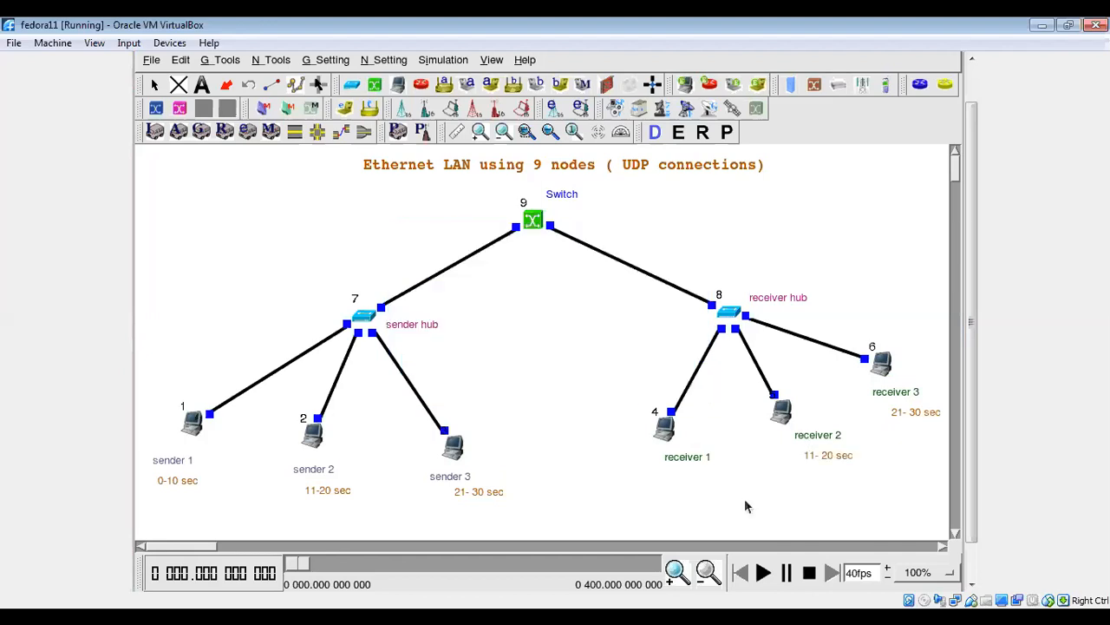
Step: Add a text label "0- 10 sec" below receiver 1, adapting the copied time range
{"action": "left_click", "coordinate": [679, 482]}
{"action": "type", "text": "21- 30 sec"}
{"action": "key", "text": "BackSpace"}
{"action": "type", "text": "1"}
{"action": "key", "text": "Home"}
{"action": "key", "text": "Delete"}
{"action": "key", "text": "Delete"}
{"action": "type", "text": "0"}
{"action": "left_click", "coordinate": [581, 364]}
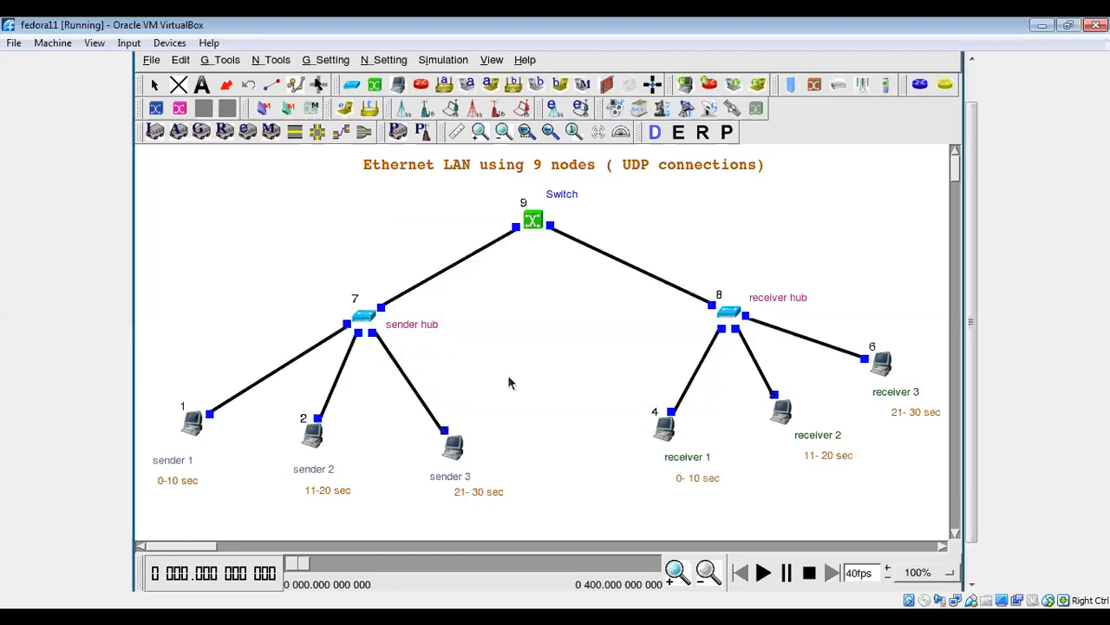
Step: Switch from topology drawing to property editing and open the host settings of sender 1 (node 1)
{"action": "left_click", "coordinate": [678, 132]}
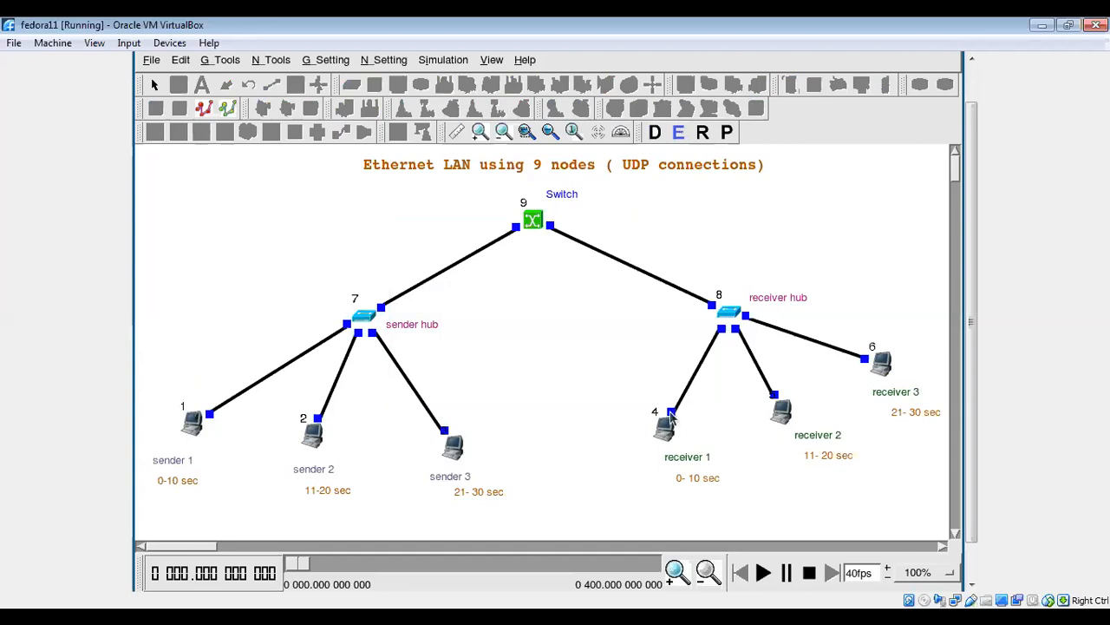
{"action": "mouse_move", "coordinate": [672, 414]}
{"action": "mouse_move", "coordinate": [320, 423]}
{"action": "mouse_move", "coordinate": [865, 367]}
{"action": "left_click", "coordinate": [193, 434]}
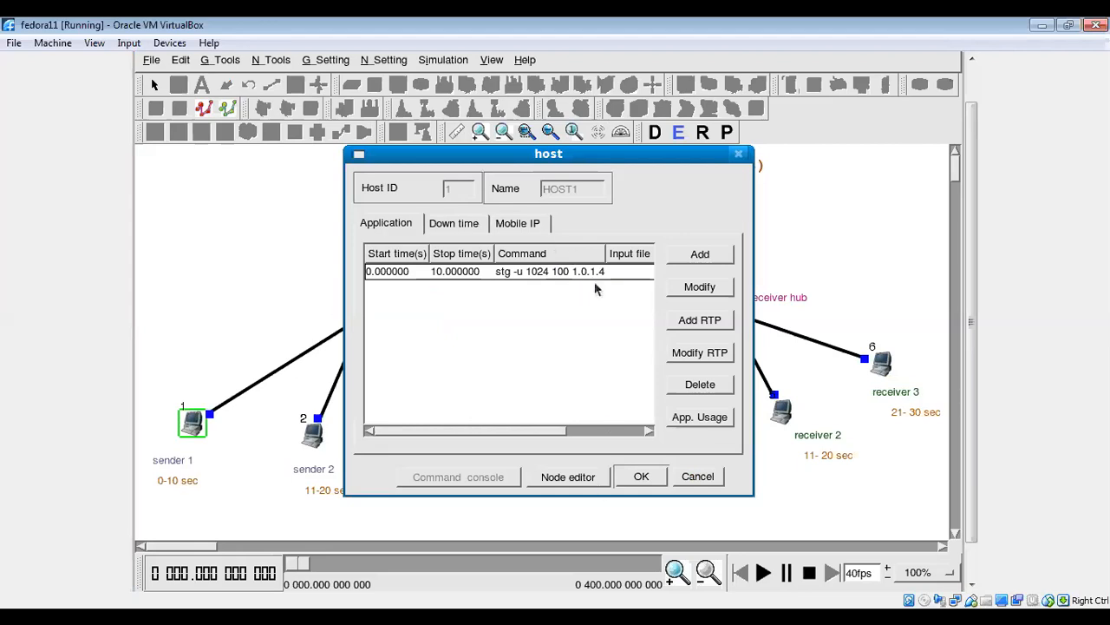
Step: Review the MAC8023 module's logging and transmission parameters in sender 1's node editor, then close the host settings
{"action": "left_click", "coordinate": [568, 481]}
{"action": "left_click", "coordinate": [570, 479]}
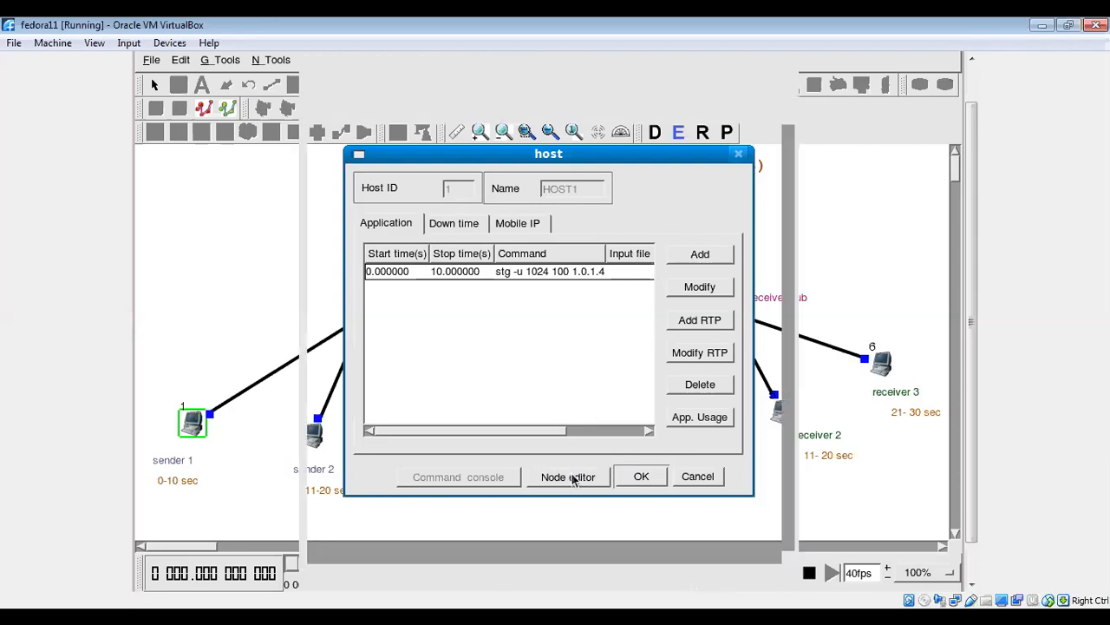
{"action": "left_click", "coordinate": [559, 344]}
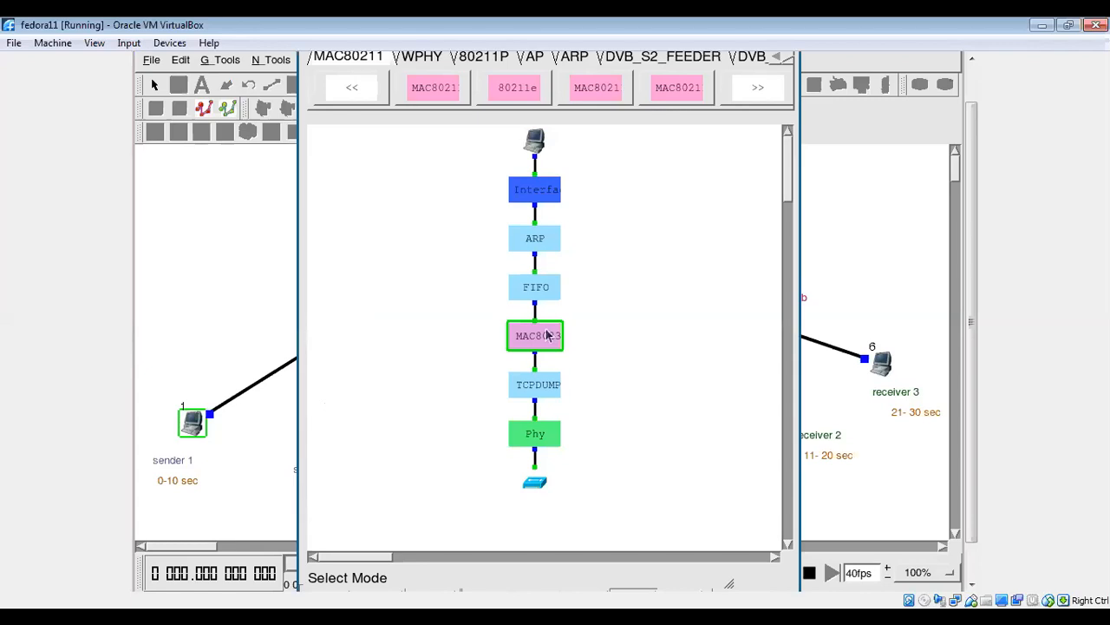
{"action": "double_click", "coordinate": [547, 335]}
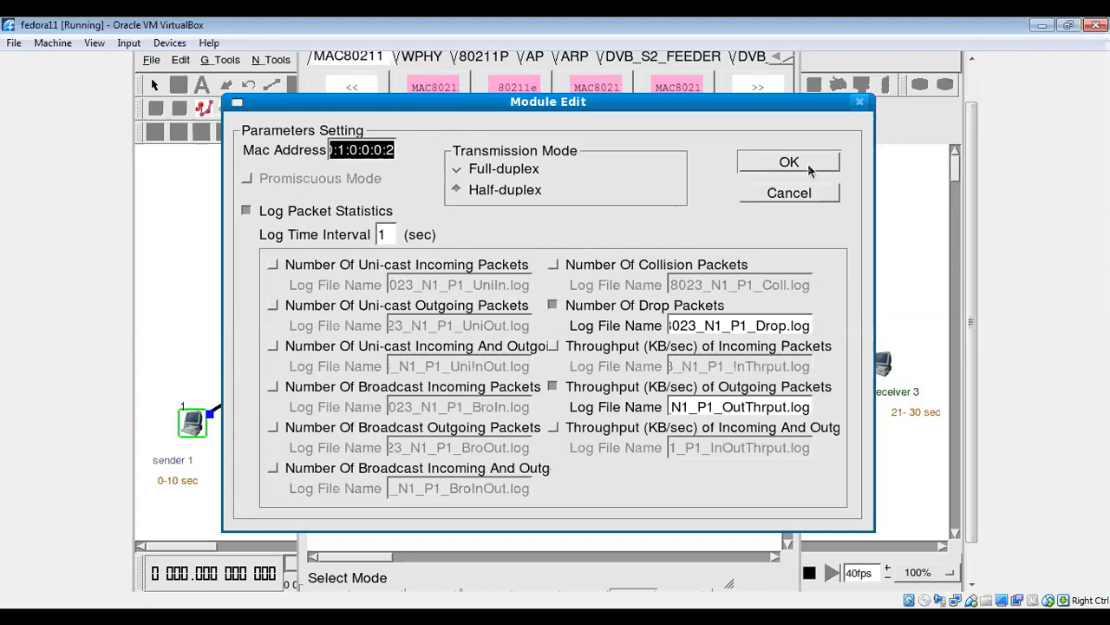
{"action": "left_click", "coordinate": [861, 101]}
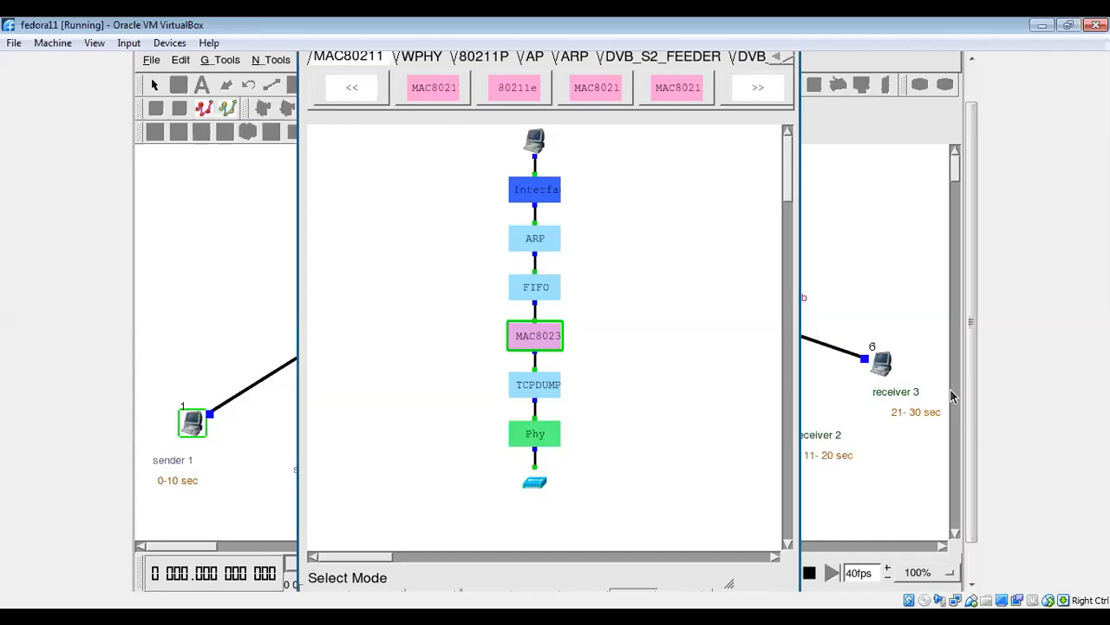
{"action": "left_click_drag", "start_coordinate": [965, 406], "coordinate": [974, 457]}
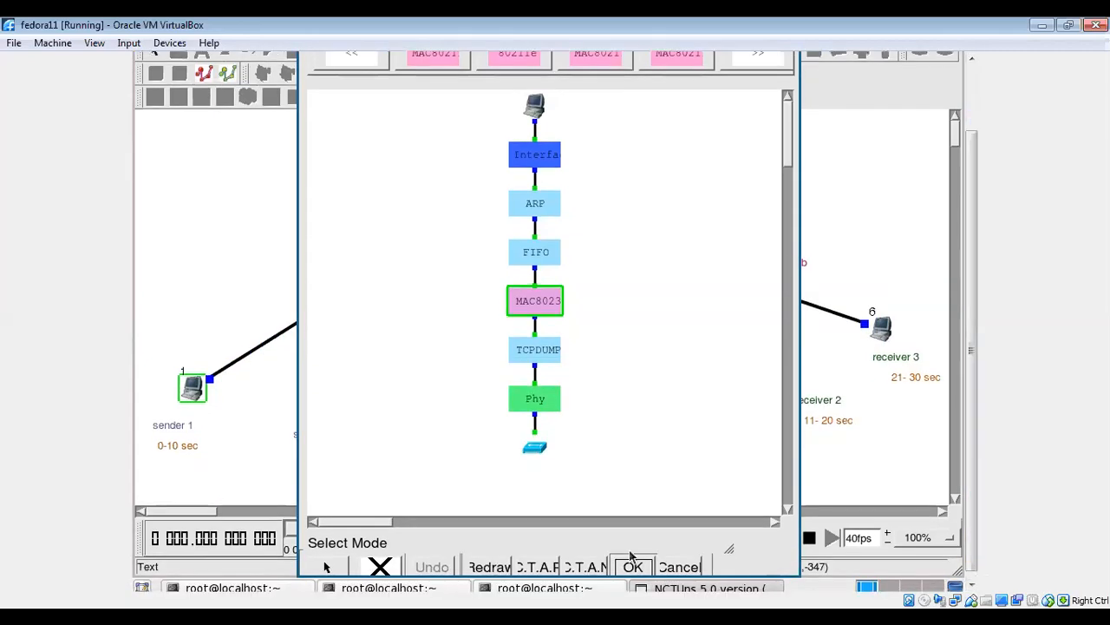
{"action": "left_click", "coordinate": [632, 567]}
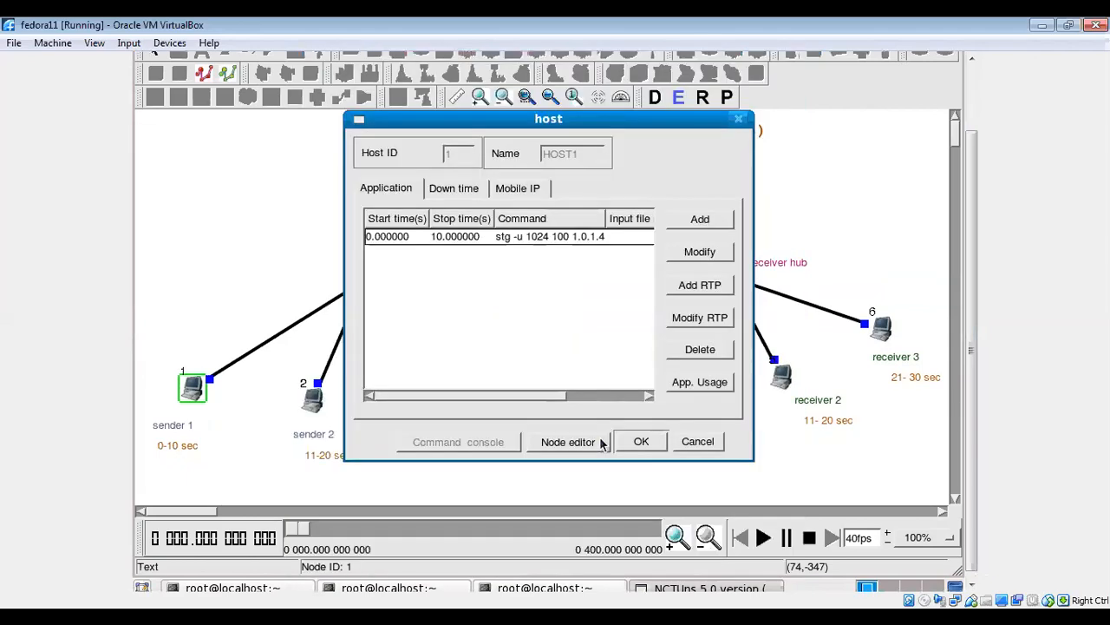
{"action": "left_click", "coordinate": [601, 443]}
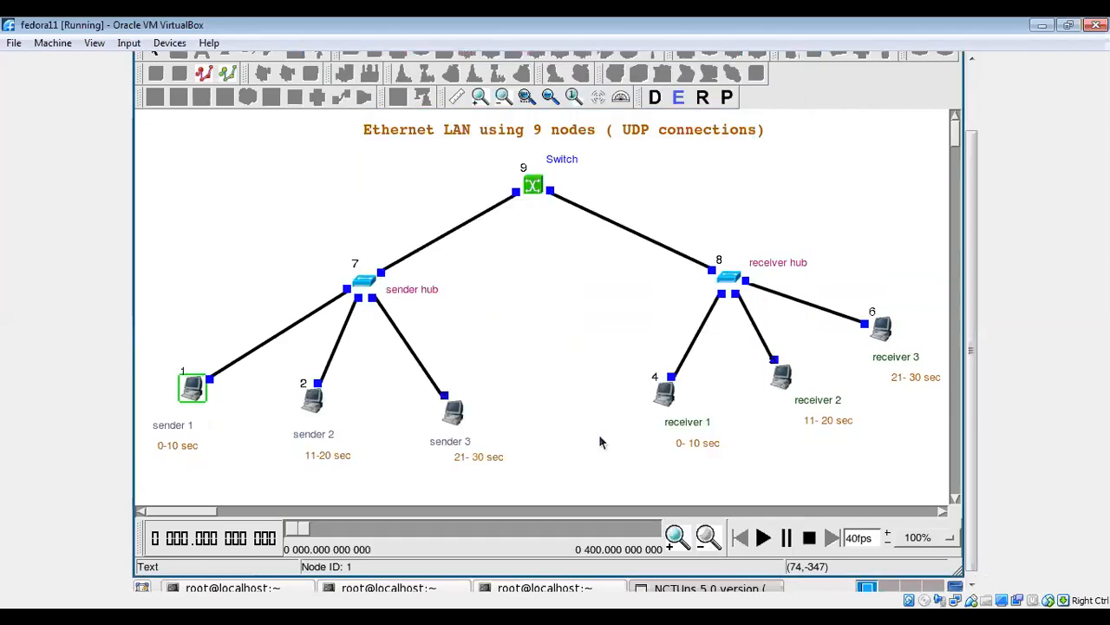
Step: Review the application commands and start and stop times of receiver 1 and receiver 2
{"action": "left_click", "coordinate": [665, 397]}
{"action": "double_click", "coordinate": [665, 398]}
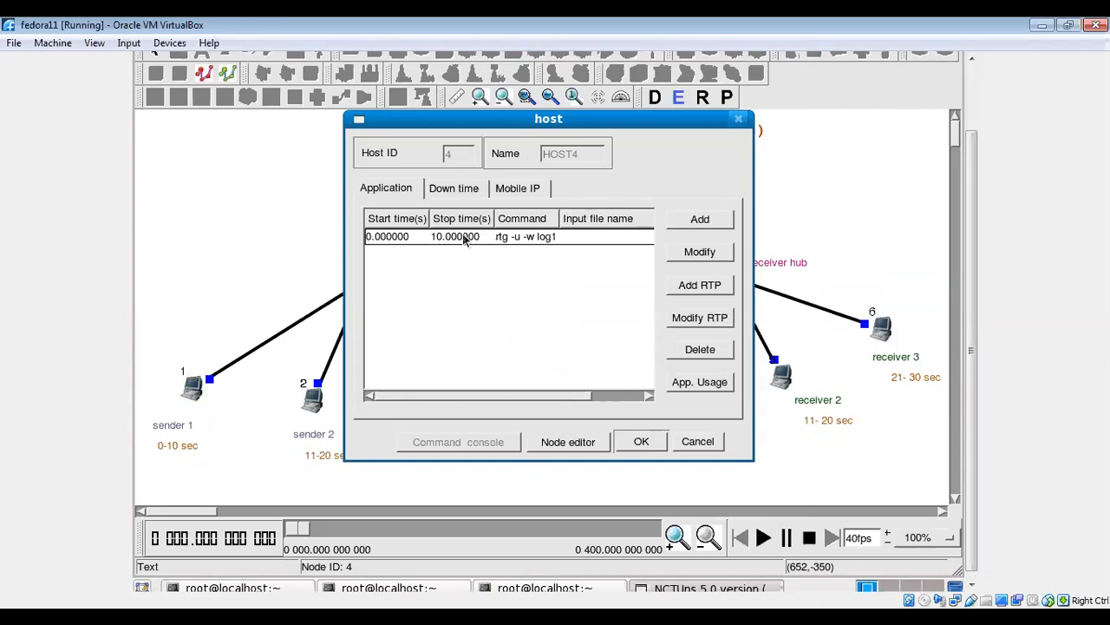
{"action": "left_click", "coordinate": [640, 448]}
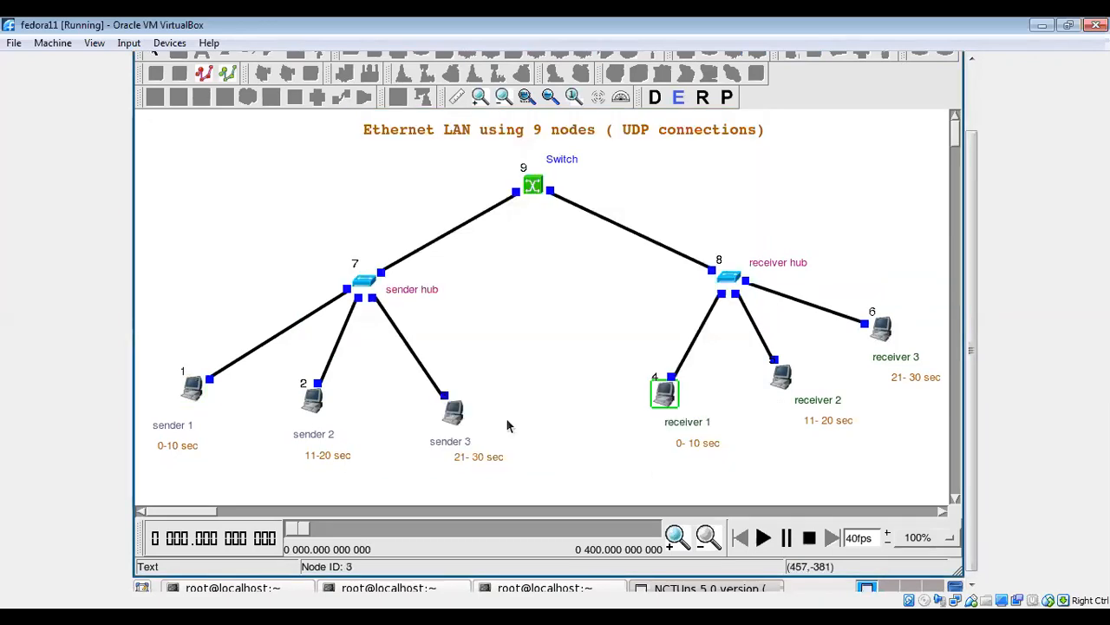
{"action": "double_click", "coordinate": [783, 377]}
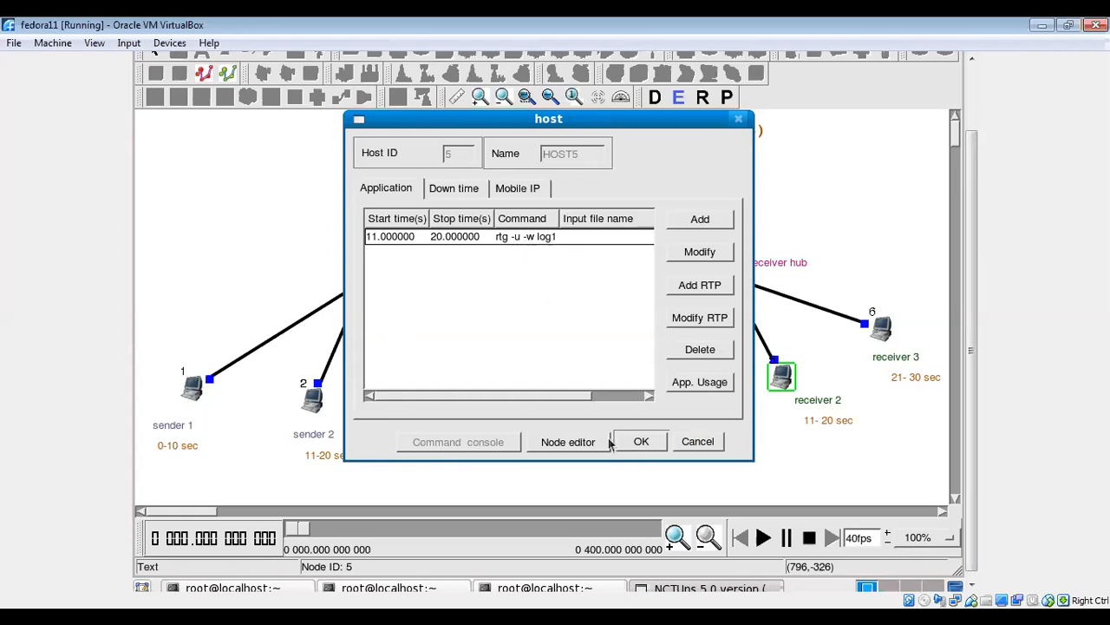
{"action": "left_click", "coordinate": [642, 444]}
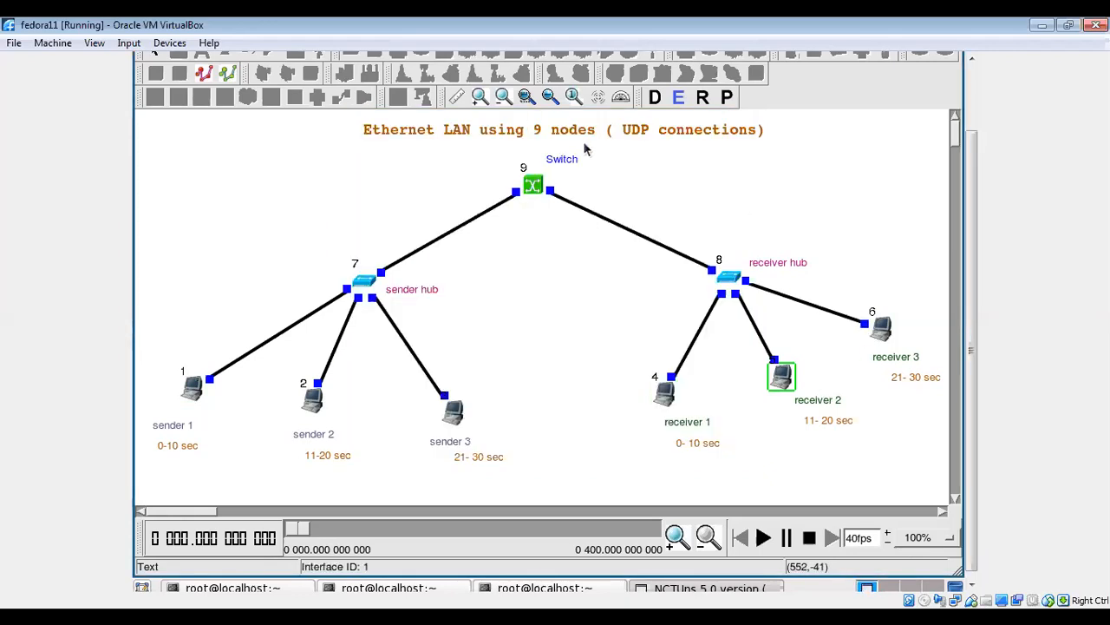
Step: Switch to run simulation mode and generate the simulation files for the Ethernet_Lan_9n case
{"action": "left_click_drag", "start_coordinate": [970, 250], "coordinate": [974, 186]}
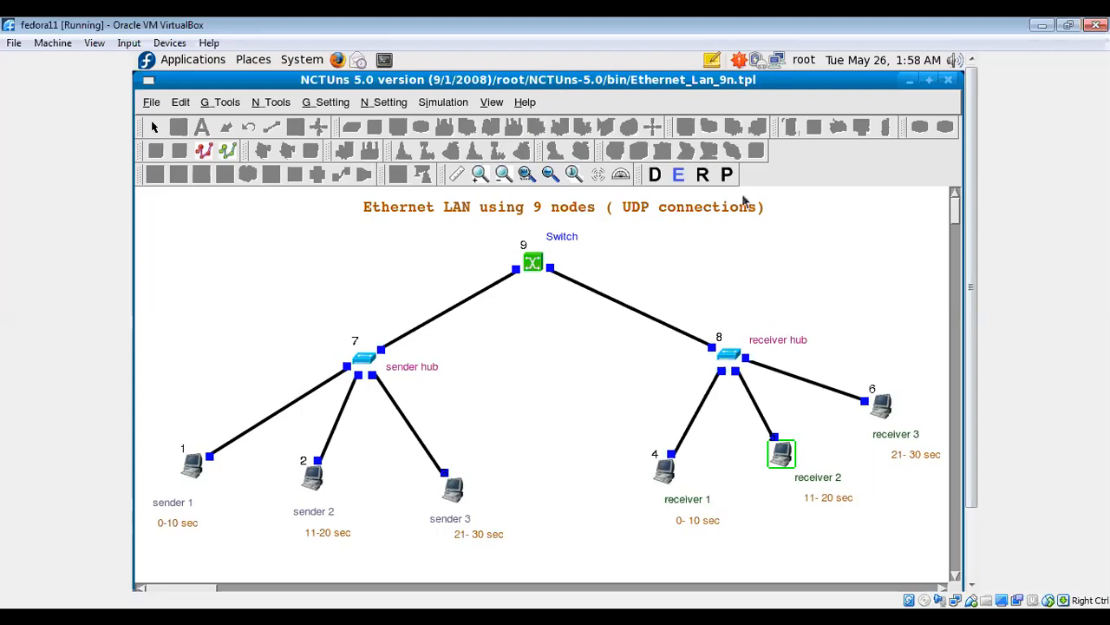
{"action": "left_click", "coordinate": [701, 176]}
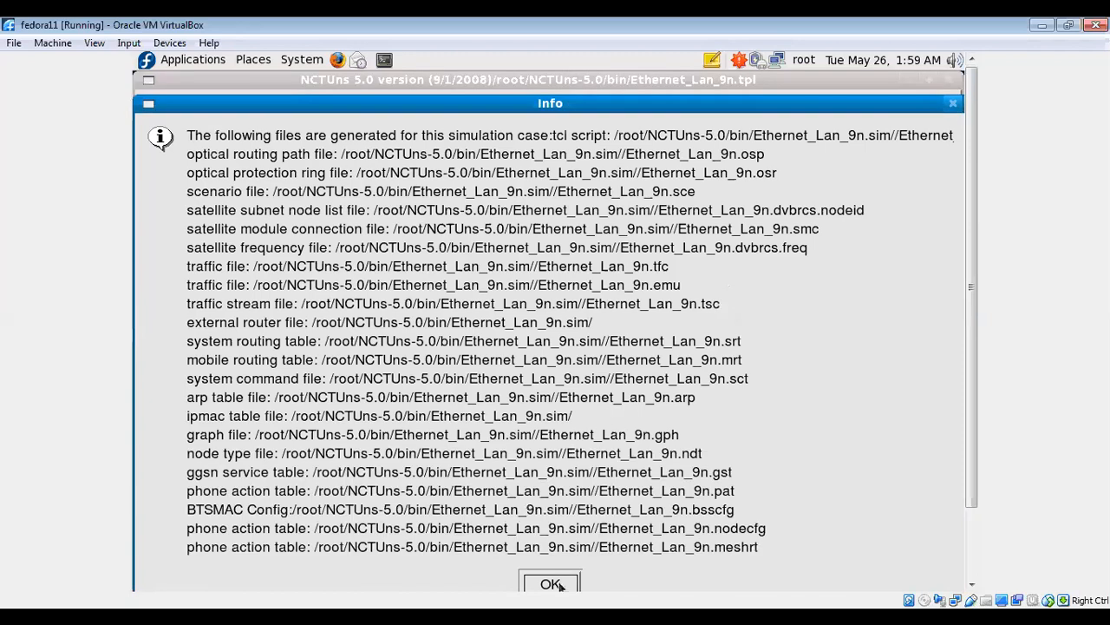
{"action": "left_click", "coordinate": [551, 584]}
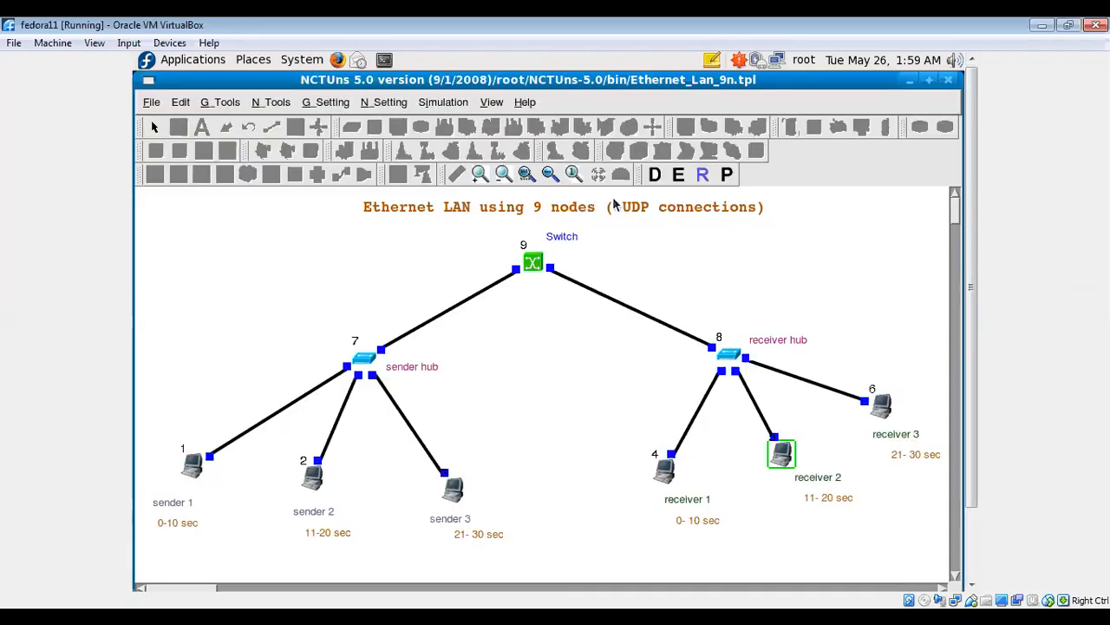
Step: Run the simulation to its end and accept the transfer of the result files
{"action": "left_click", "coordinate": [442, 102]}
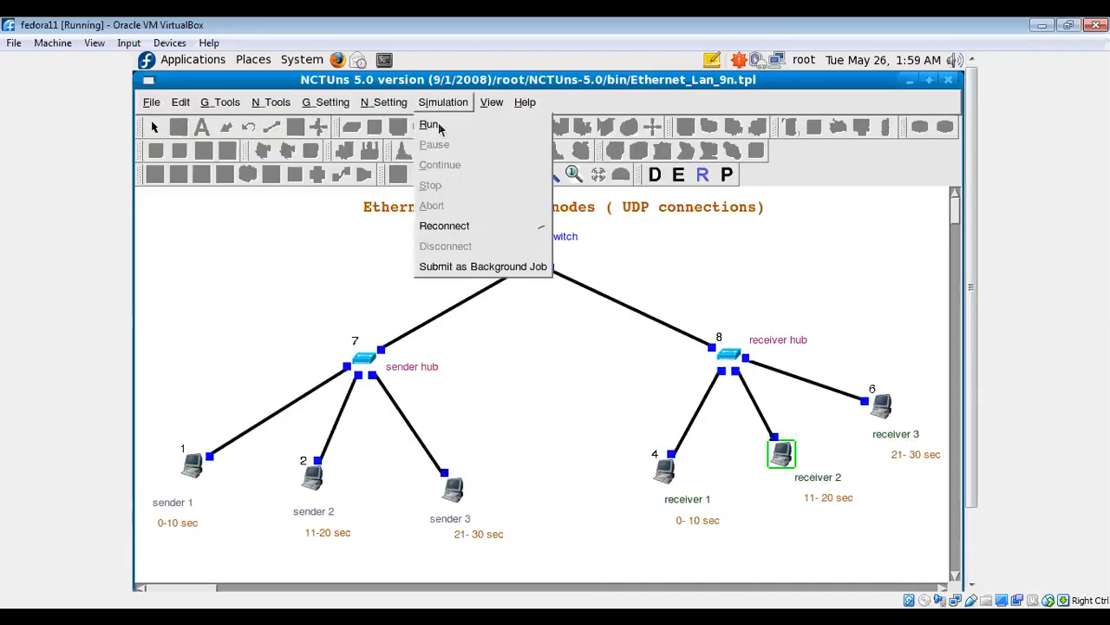
{"action": "left_click", "coordinate": [429, 125]}
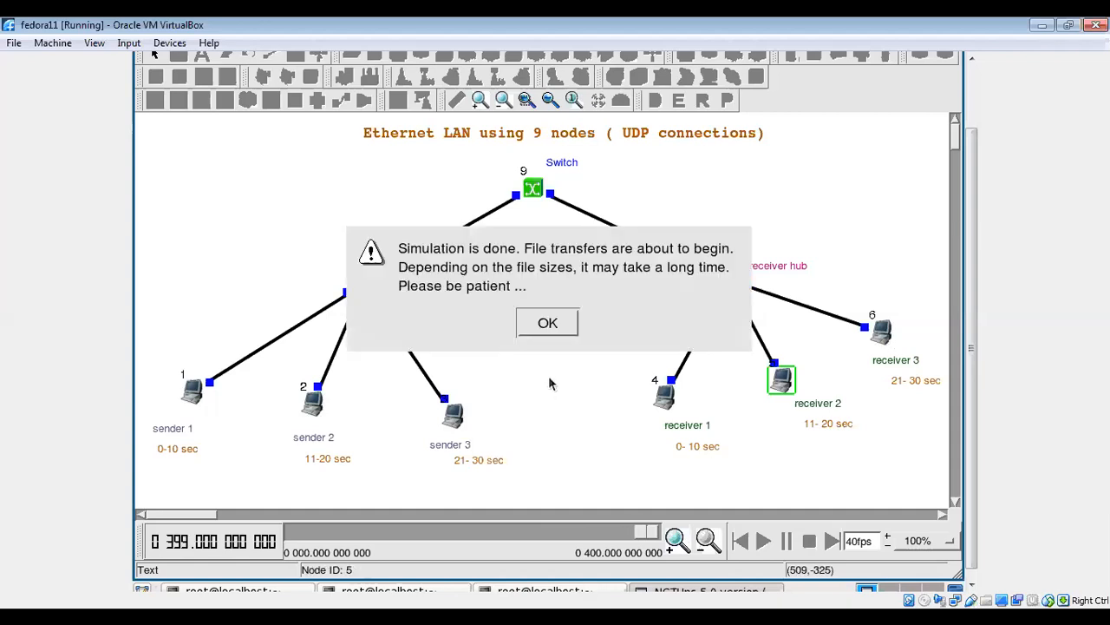
{"action": "left_click", "coordinate": [548, 323]}
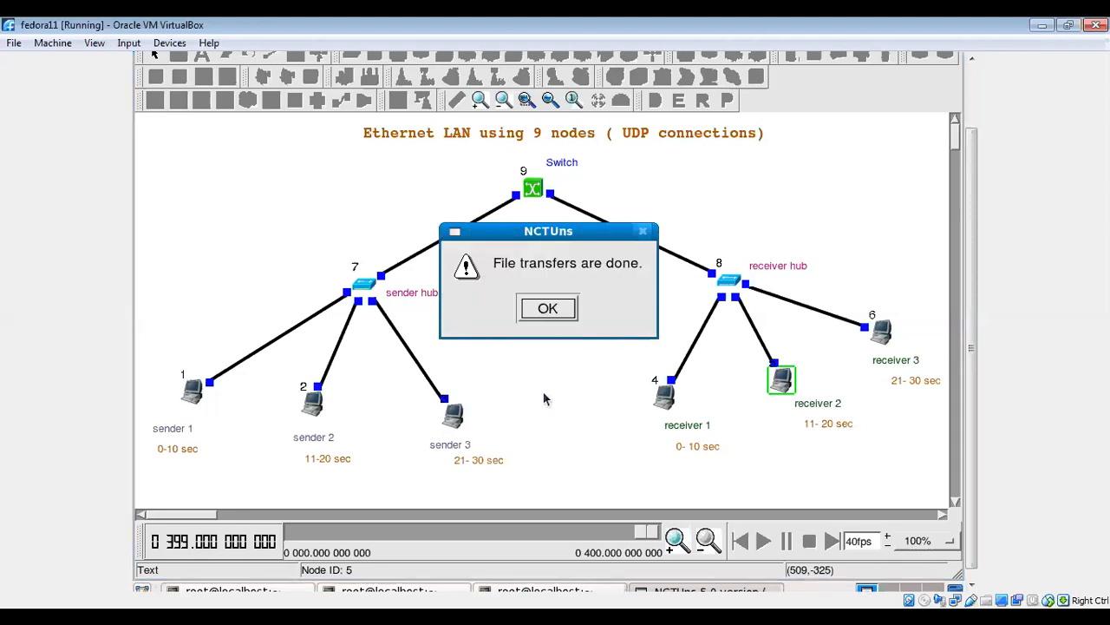
{"action": "key", "text": "Return"}
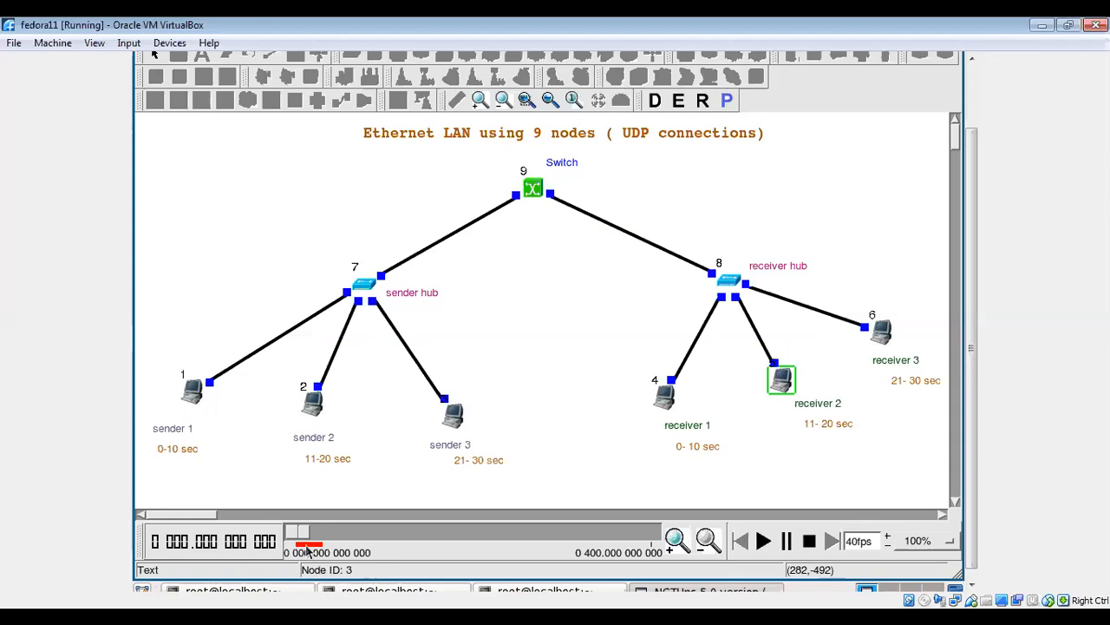
Step: Play back the recorded packet animation to about 32 seconds, past the last connection's end, and stop it
{"action": "left_click", "coordinate": [762, 541]}
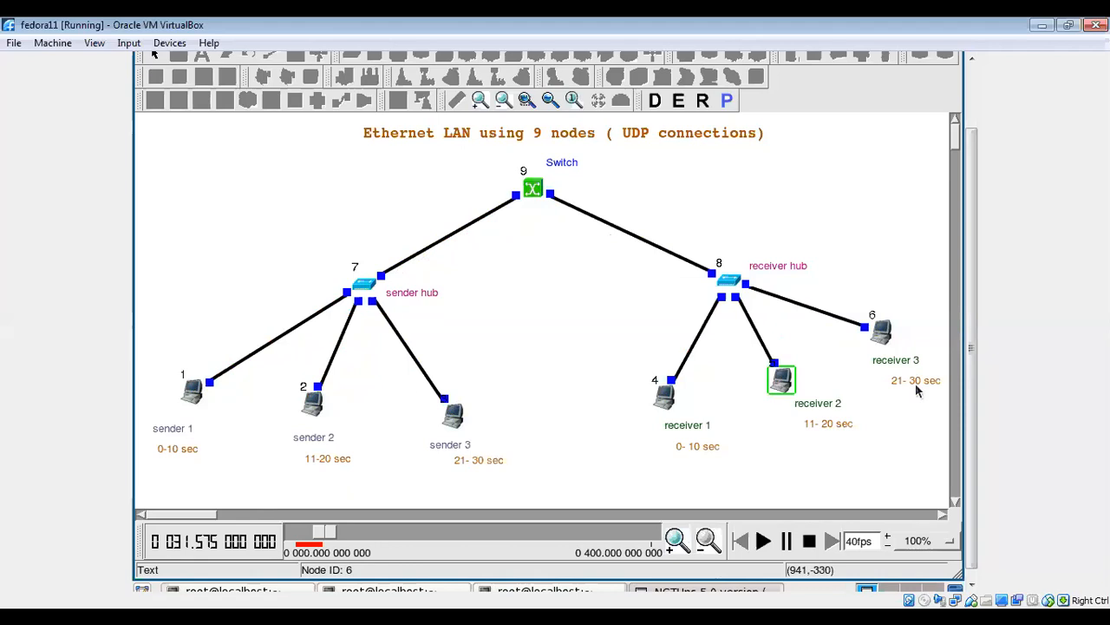
{"action": "left_click", "coordinate": [810, 541]}
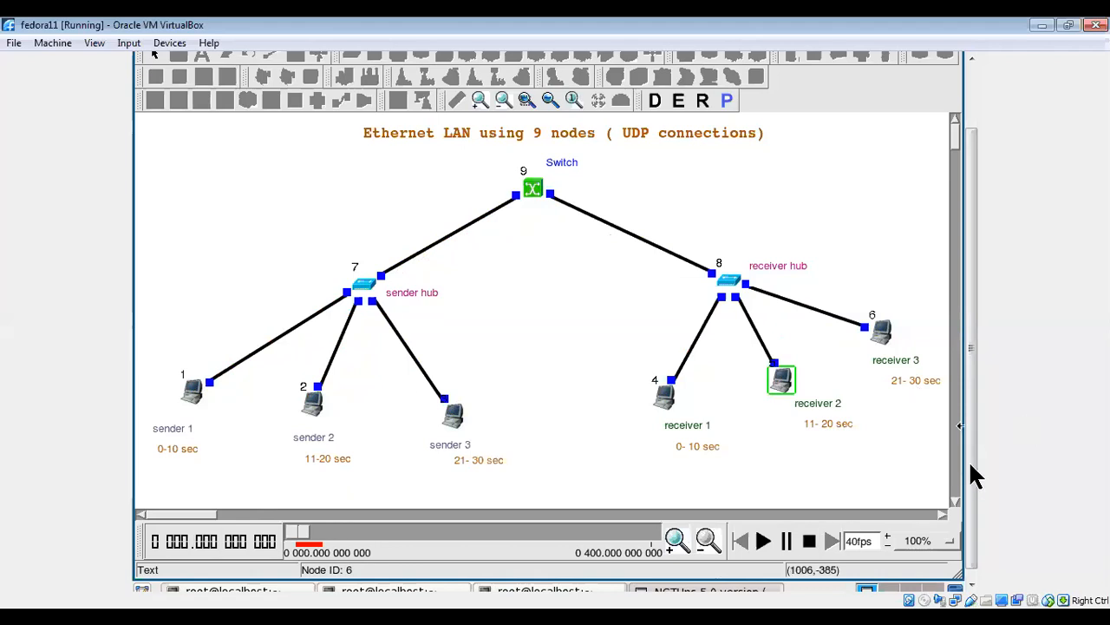
{"action": "scroll", "coordinate": [976, 476], "scroll_direction": "down", "scroll_amount": 1}
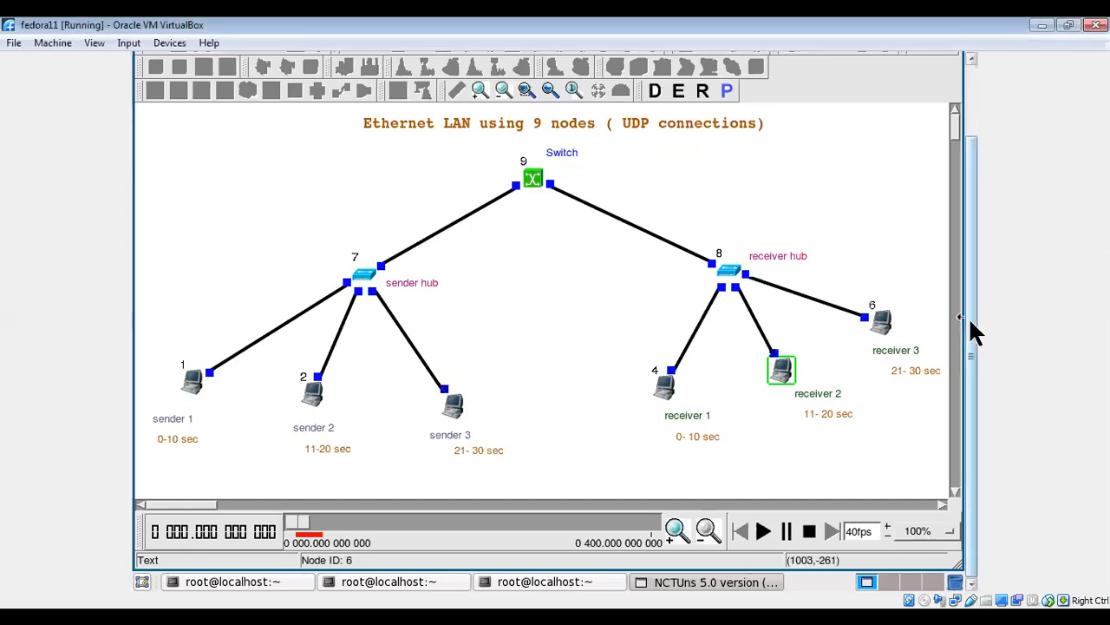
{"action": "left_click_drag", "start_coordinate": [974, 330], "coordinate": [974, 268]}
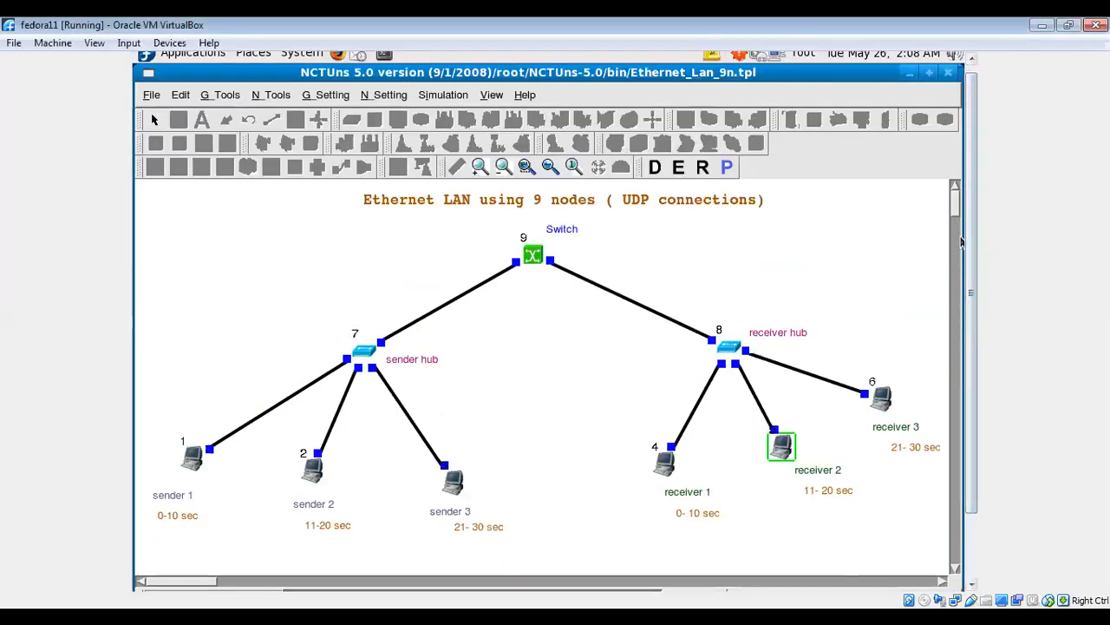
{"action": "left_click", "coordinate": [222, 95]}
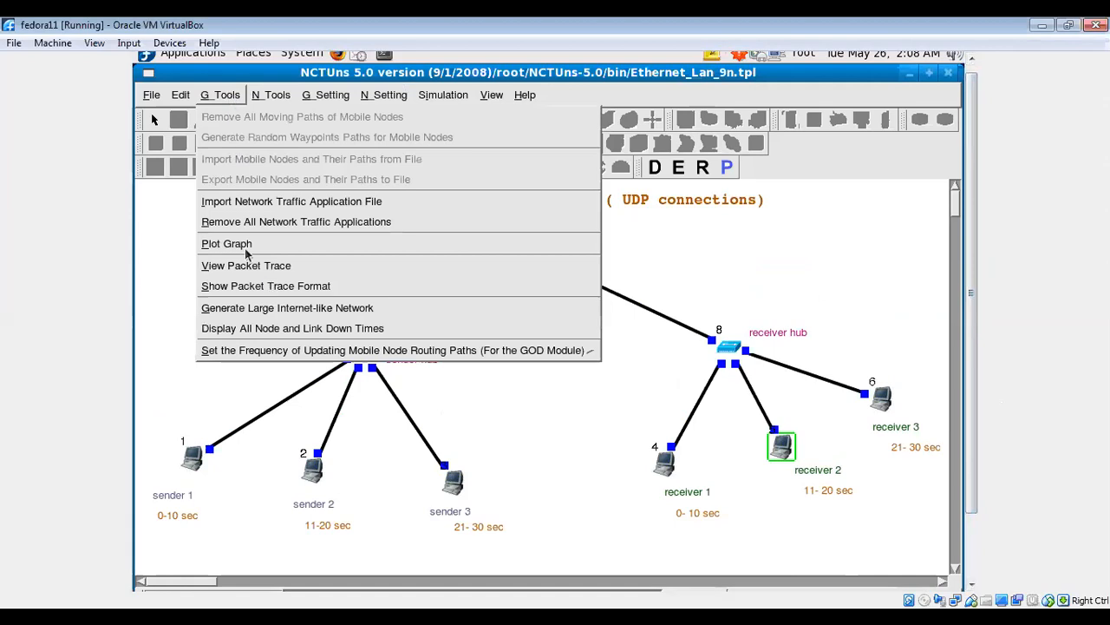
{"action": "left_click_drag", "start_coordinate": [975, 326], "coordinate": [963, 393]}
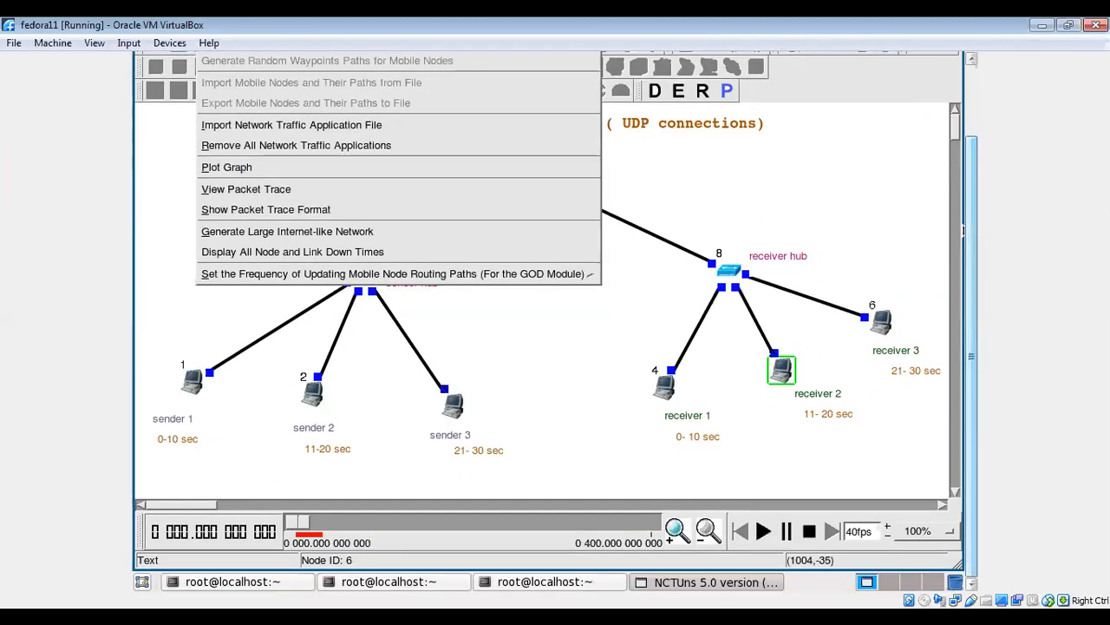
Step: Minimize the network simulator and all terminal windows to uncover the Fedora desktop
{"action": "left_click", "coordinate": [736, 583]}
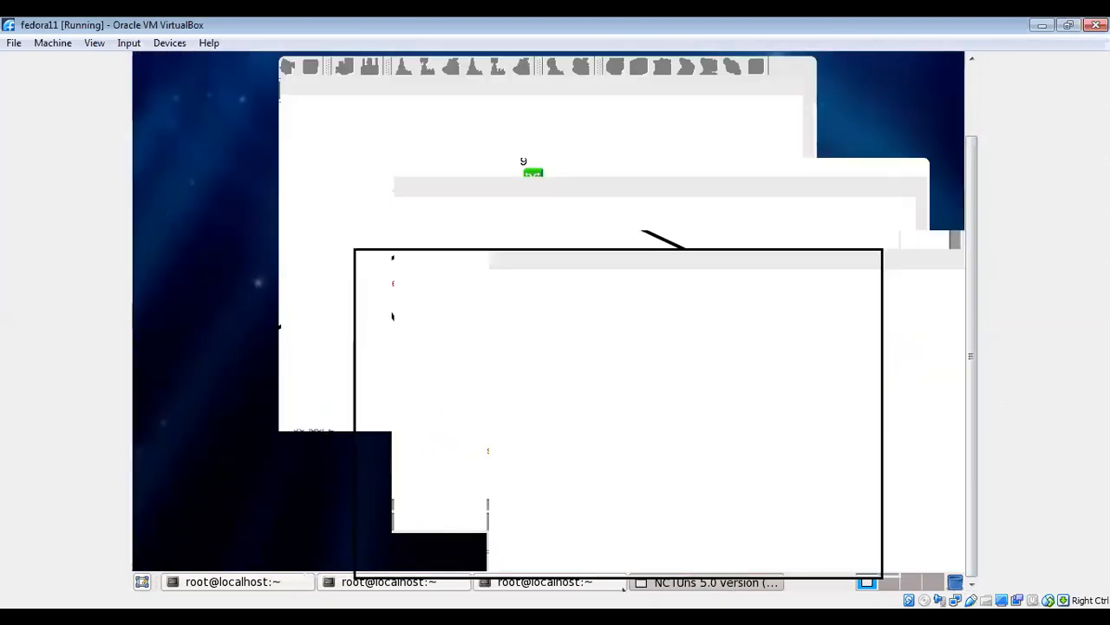
{"action": "left_click", "coordinate": [507, 581]}
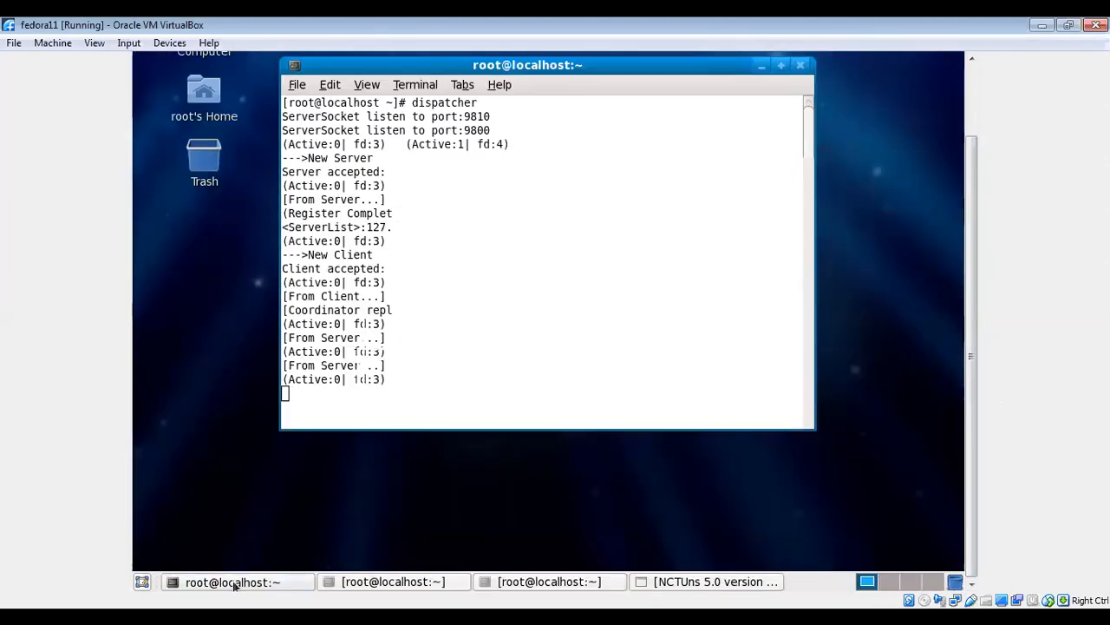
{"action": "left_click_drag", "start_coordinate": [969, 351], "coordinate": [969, 285]}
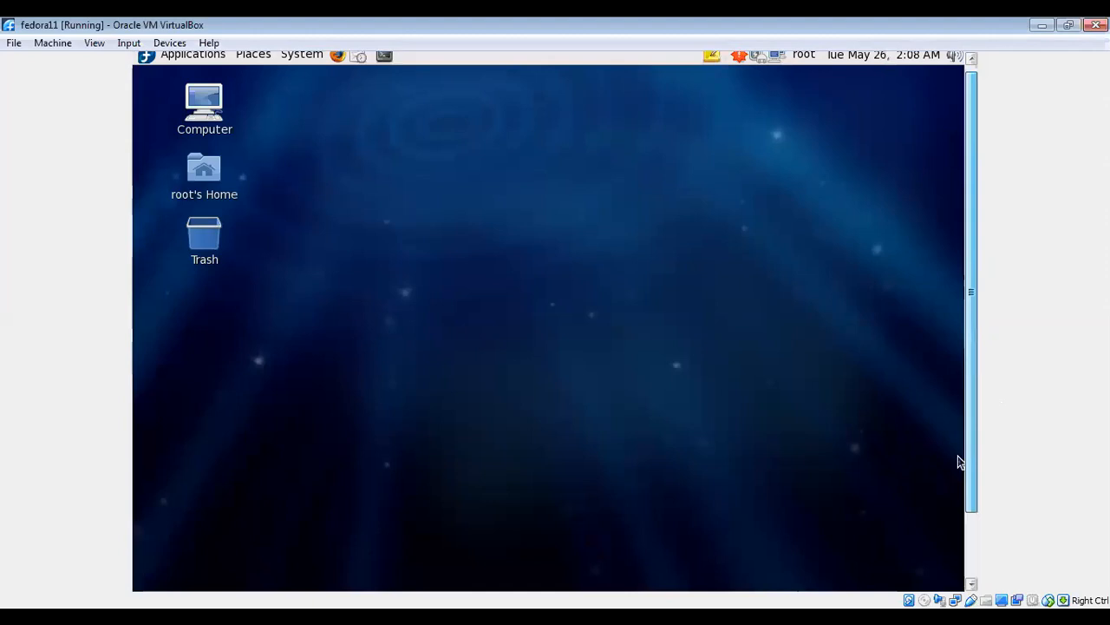
Step: Open the bin folder inside NCTUns-5.0 in root's home folder and maximize its window
{"action": "left_click", "coordinate": [217, 182]}
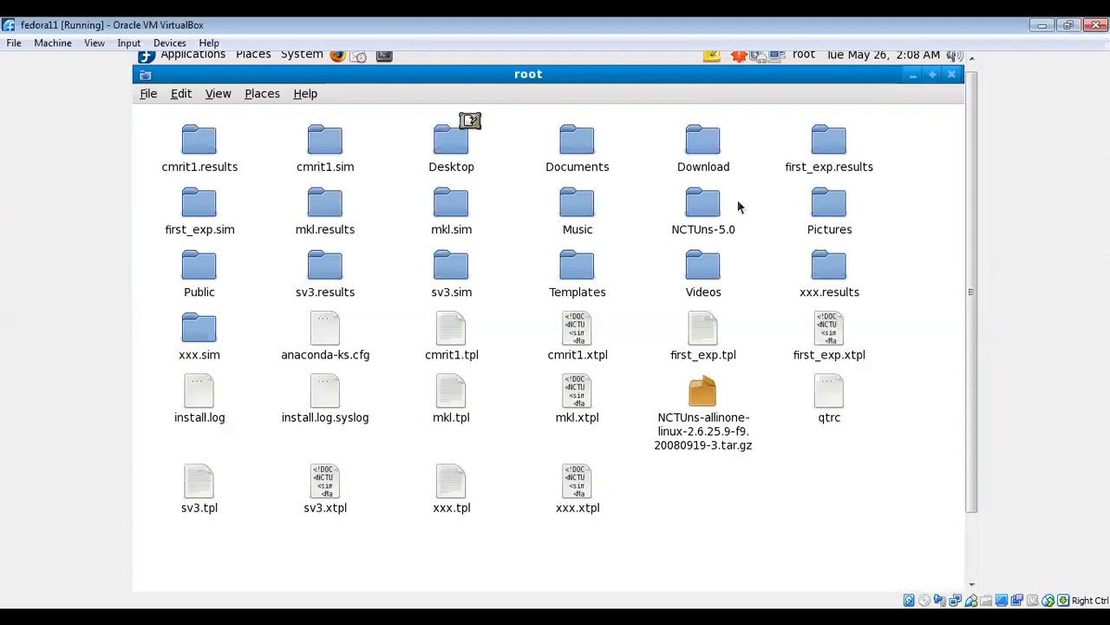
{"action": "double_click", "coordinate": [704, 212]}
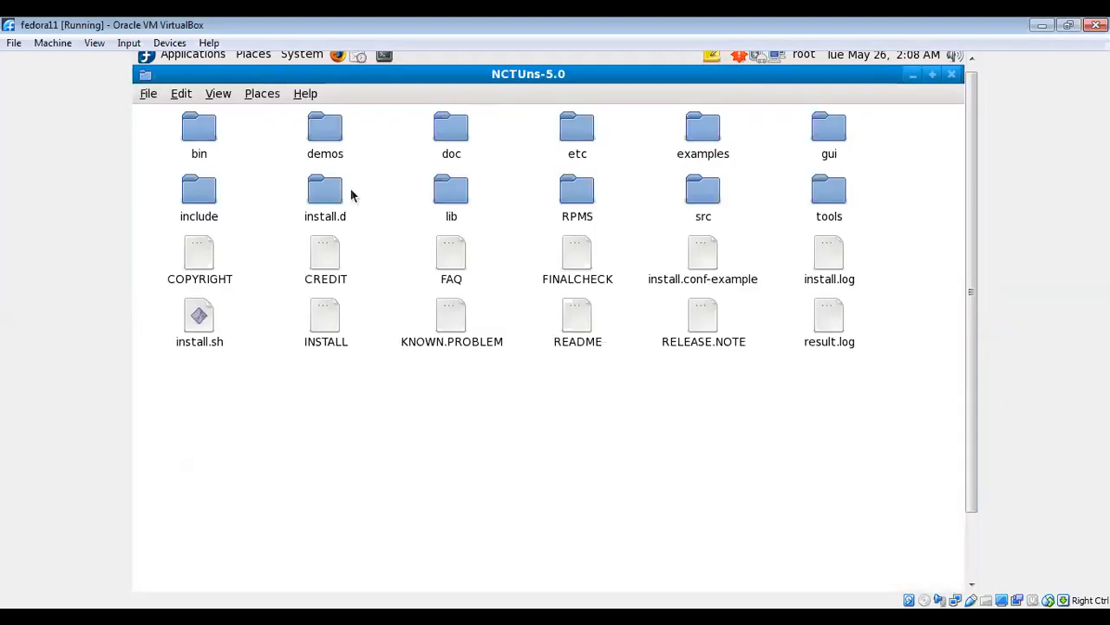
{"action": "double_click", "coordinate": [204, 135]}
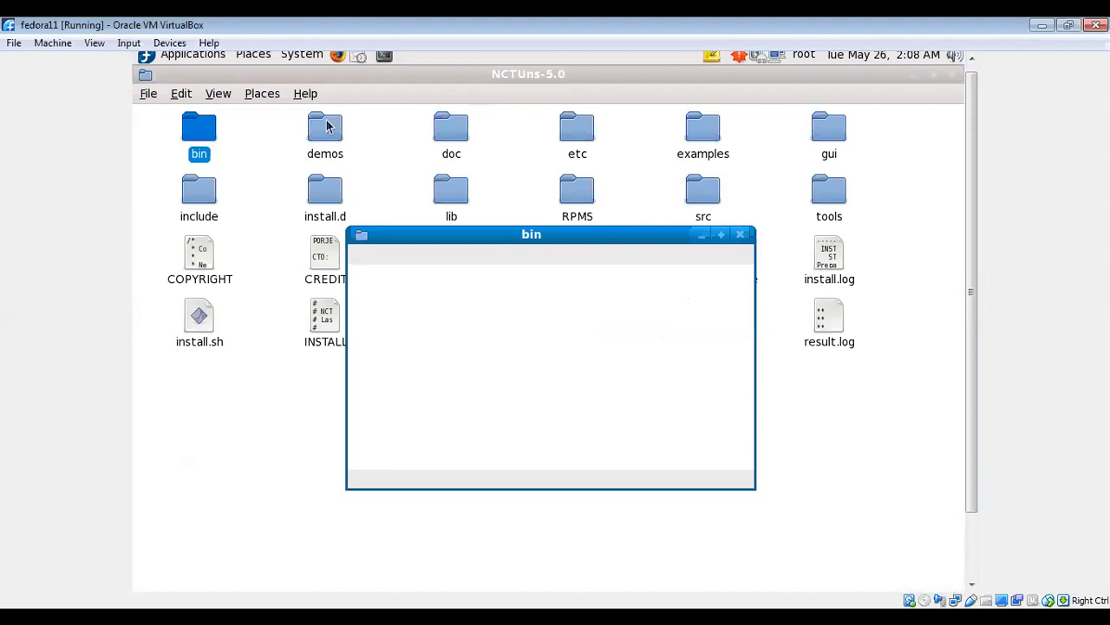
{"action": "left_click", "coordinate": [720, 235]}
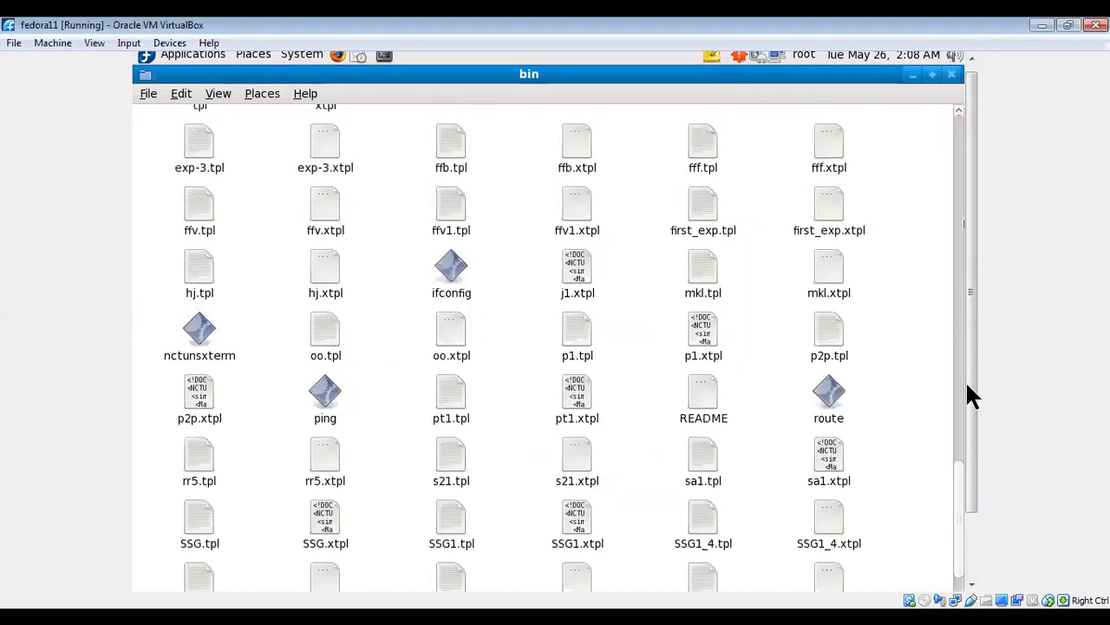
Step: Find the Ethernet_Lan_9n.results folder in bin, open it and maximize its window
{"action": "left_click_drag", "start_coordinate": [969, 386], "coordinate": [969, 459]}
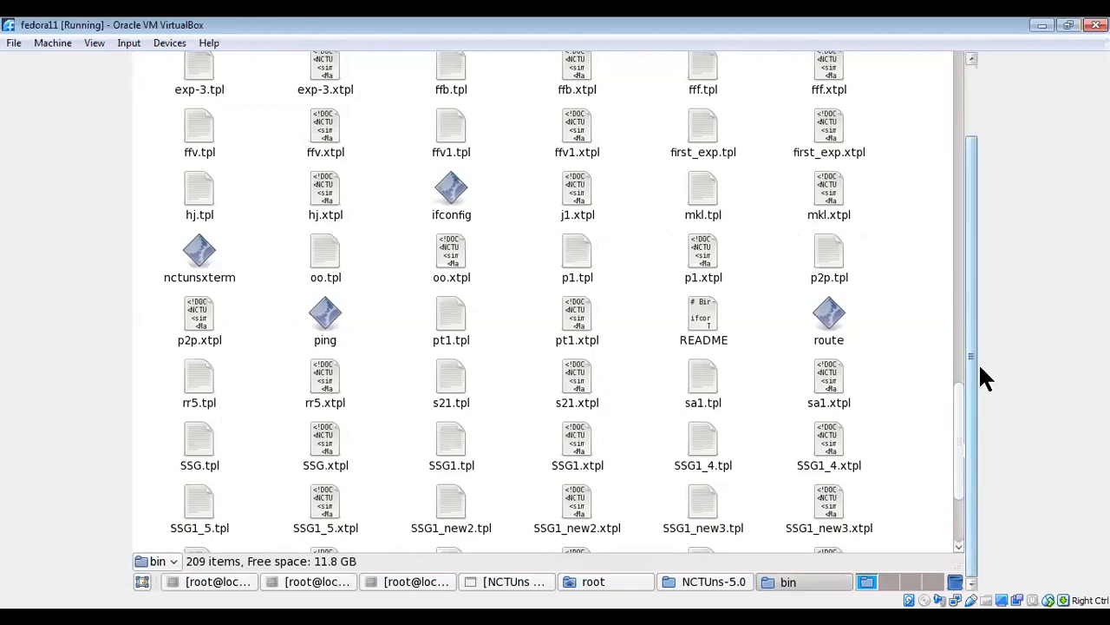
{"action": "scroll", "coordinate": [975, 362], "scroll_direction": "up", "scroll_amount": 2}
{"action": "left_click", "coordinate": [571, 273]}
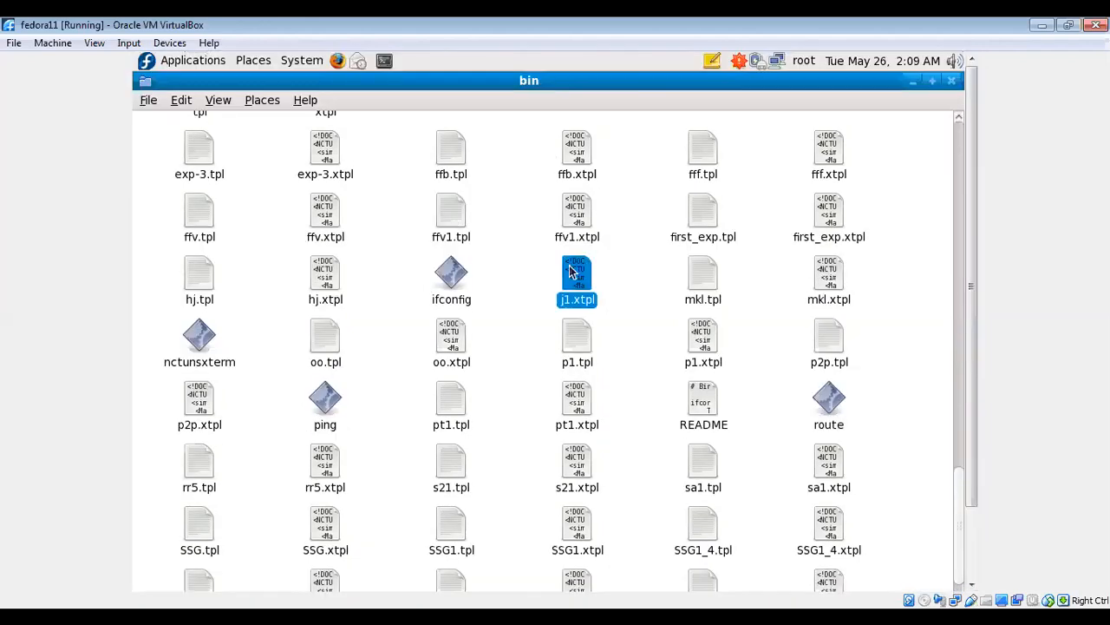
{"action": "scroll", "coordinate": [743, 354], "scroll_direction": "down", "scroll_amount": 1}
{"action": "scroll", "coordinate": [744, 353], "scroll_direction": "down", "scroll_amount": 2}
{"action": "left_click", "coordinate": [705, 415]}
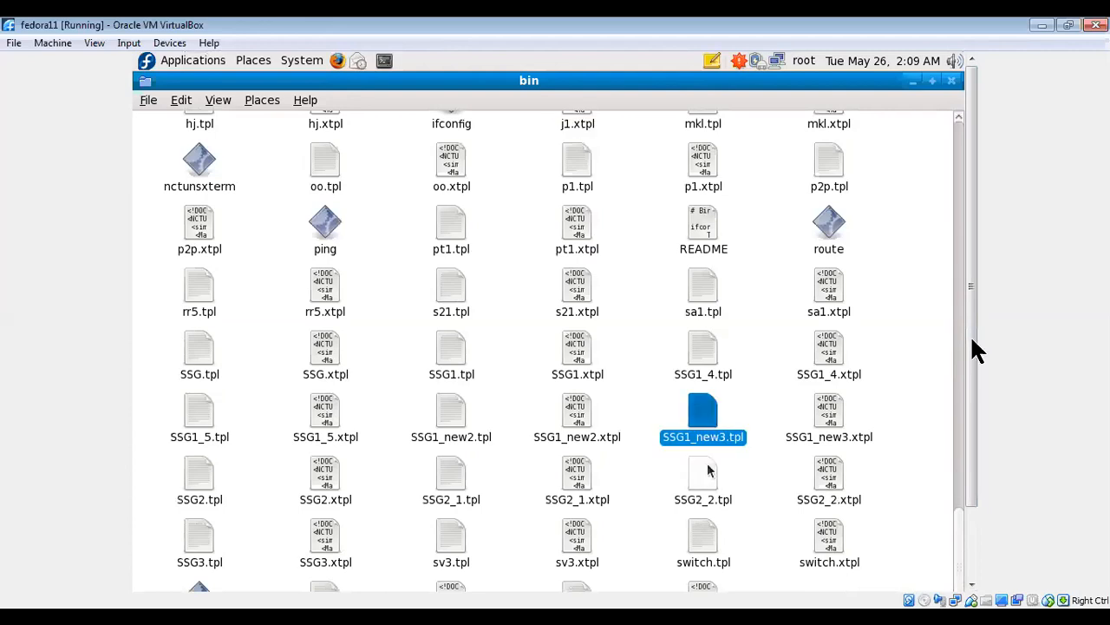
{"action": "left_click_drag", "start_coordinate": [972, 339], "coordinate": [958, 407]}
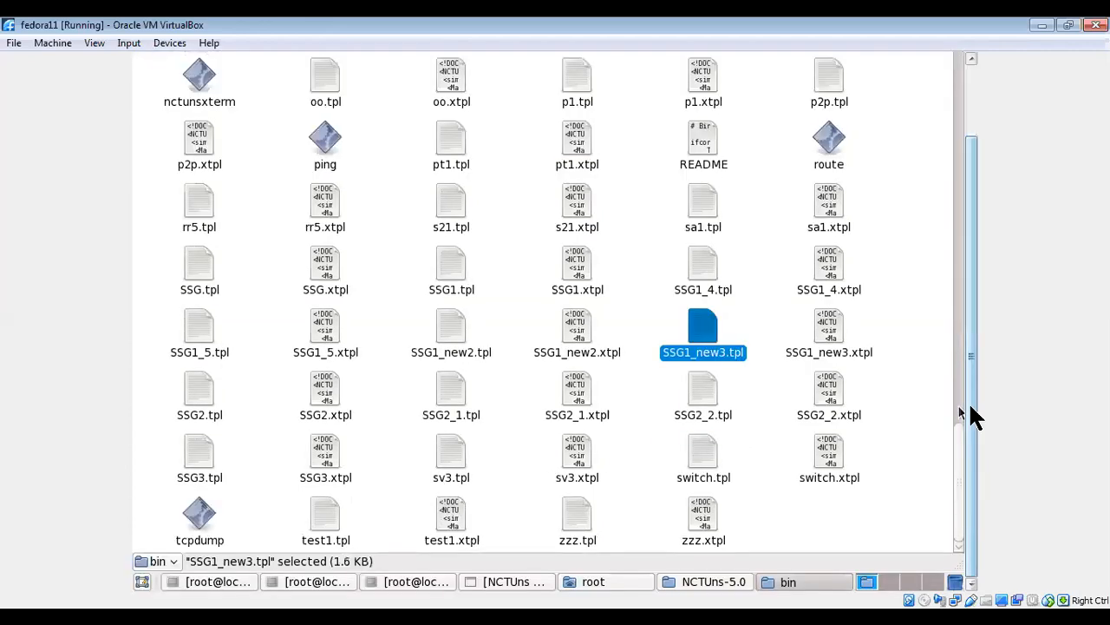
{"action": "left_click_drag", "start_coordinate": [961, 448], "coordinate": [959, 116]}
{"action": "left_click_drag", "start_coordinate": [963, 75], "coordinate": [963, 63]}
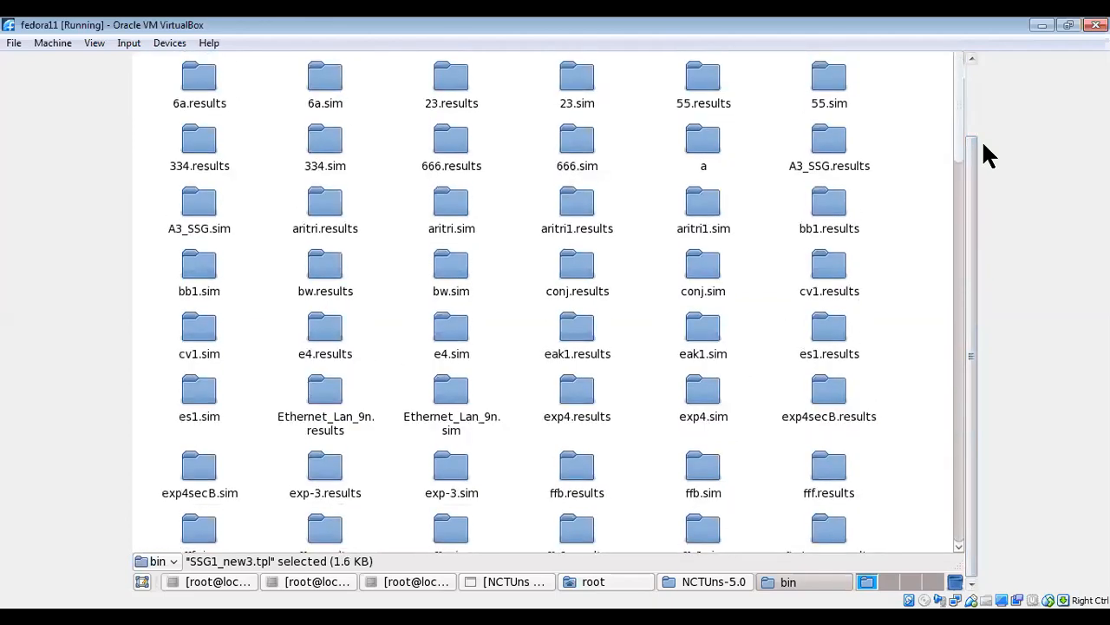
{"action": "left_click", "coordinate": [974, 105]}
{"action": "left_click_drag", "start_coordinate": [969, 189], "coordinate": [955, 227]}
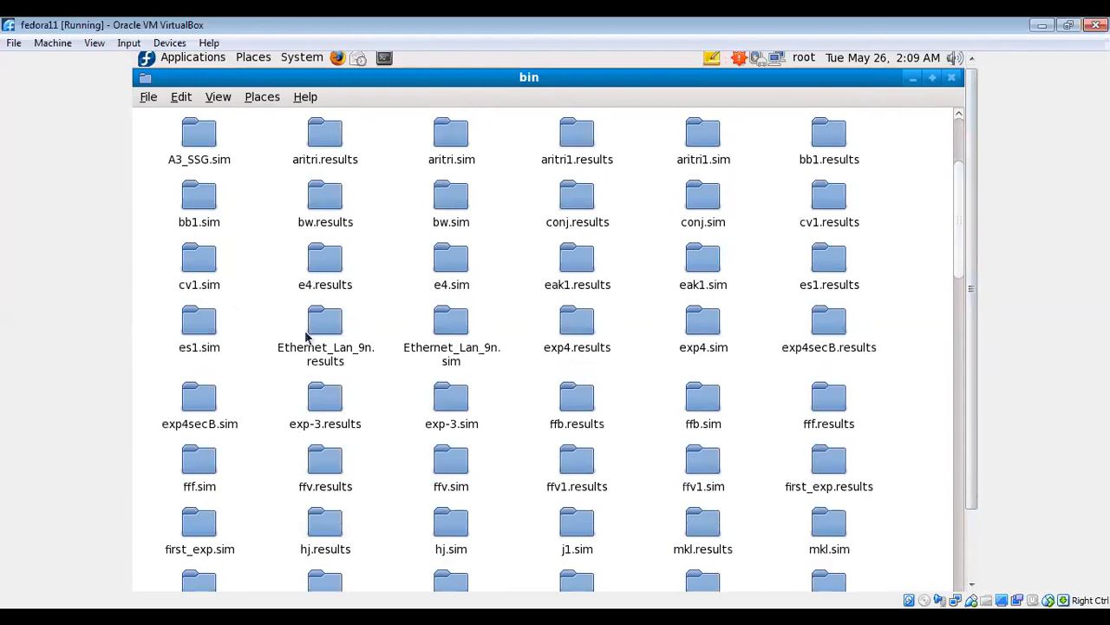
{"action": "left_click", "coordinate": [308, 329]}
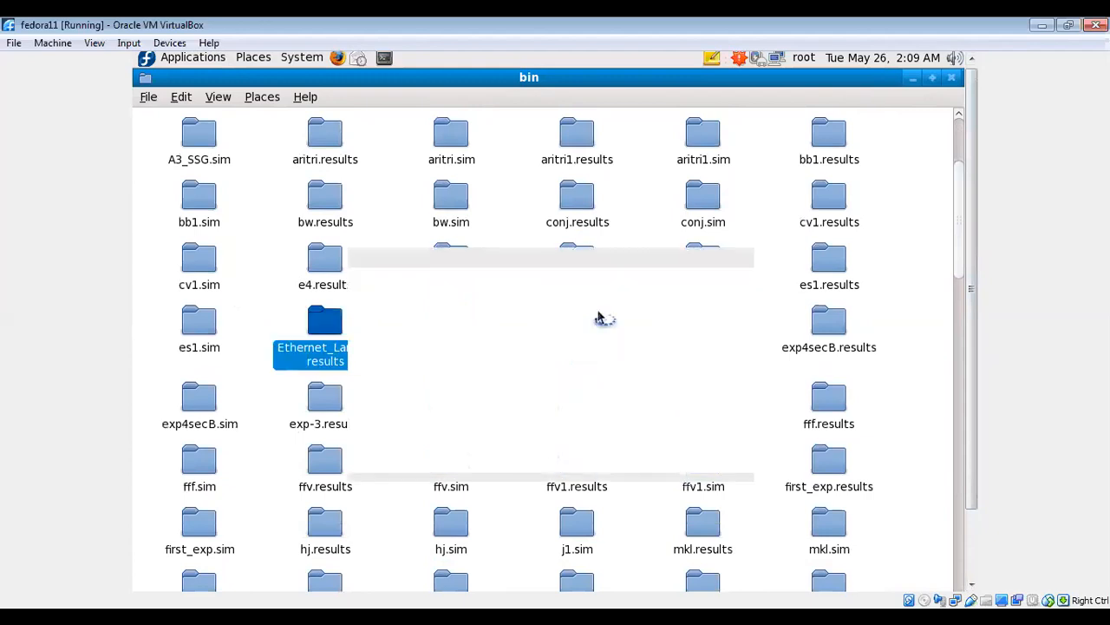
{"action": "left_click", "coordinate": [720, 241]}
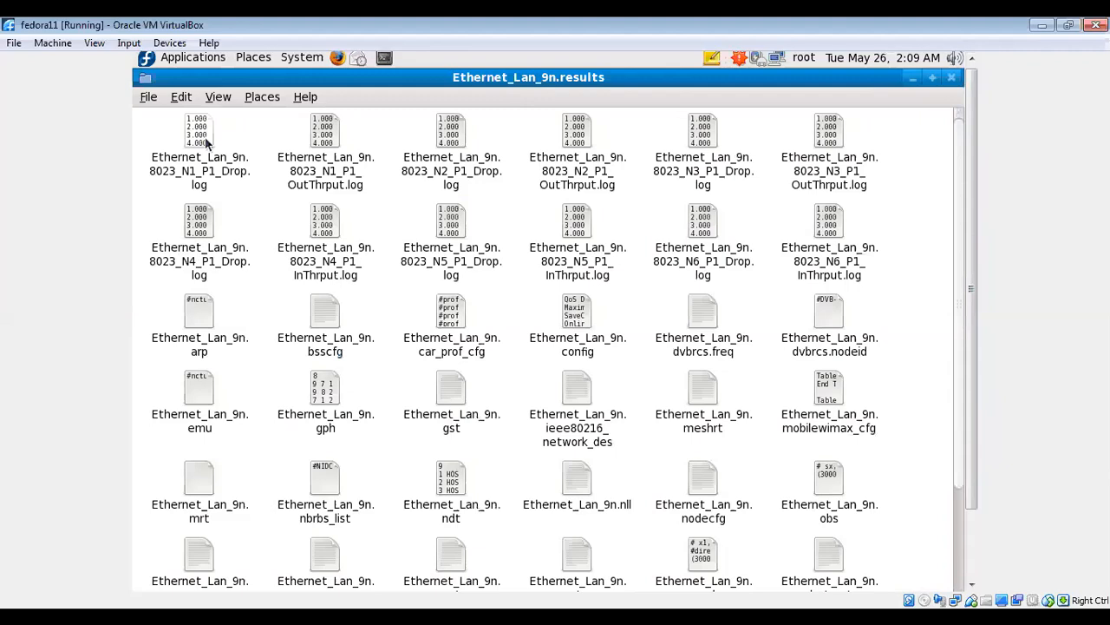
Step: Select all Drop and throughput log files of nodes N1 to N6 together, then clear the selection
{"action": "left_click", "coordinate": [205, 142]}
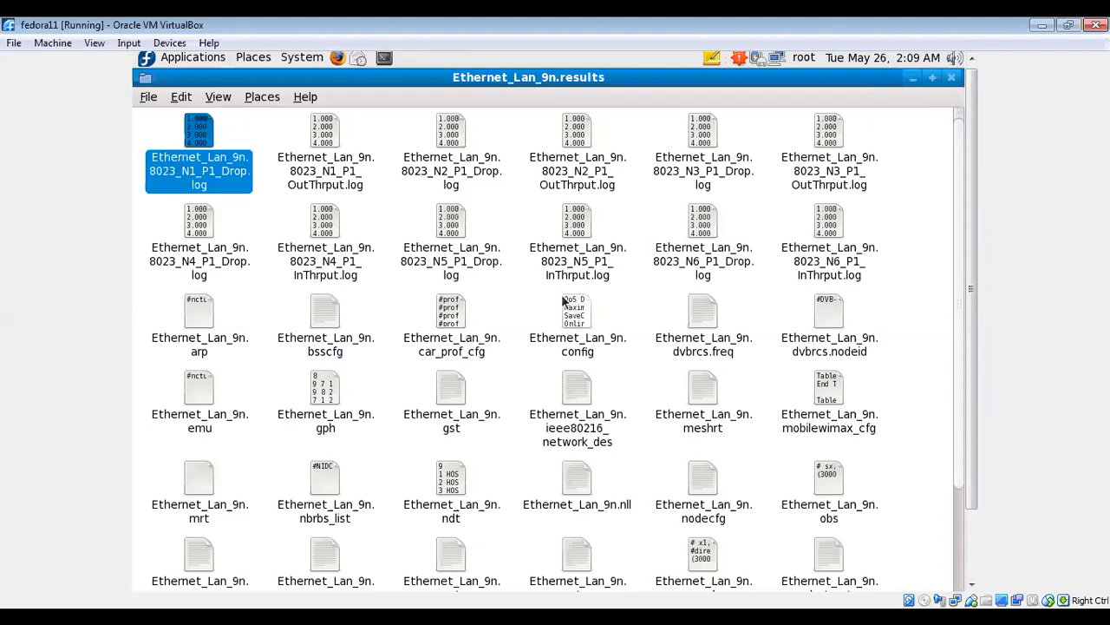
{"action": "left_click", "coordinate": [781, 265], "text": "shift"}
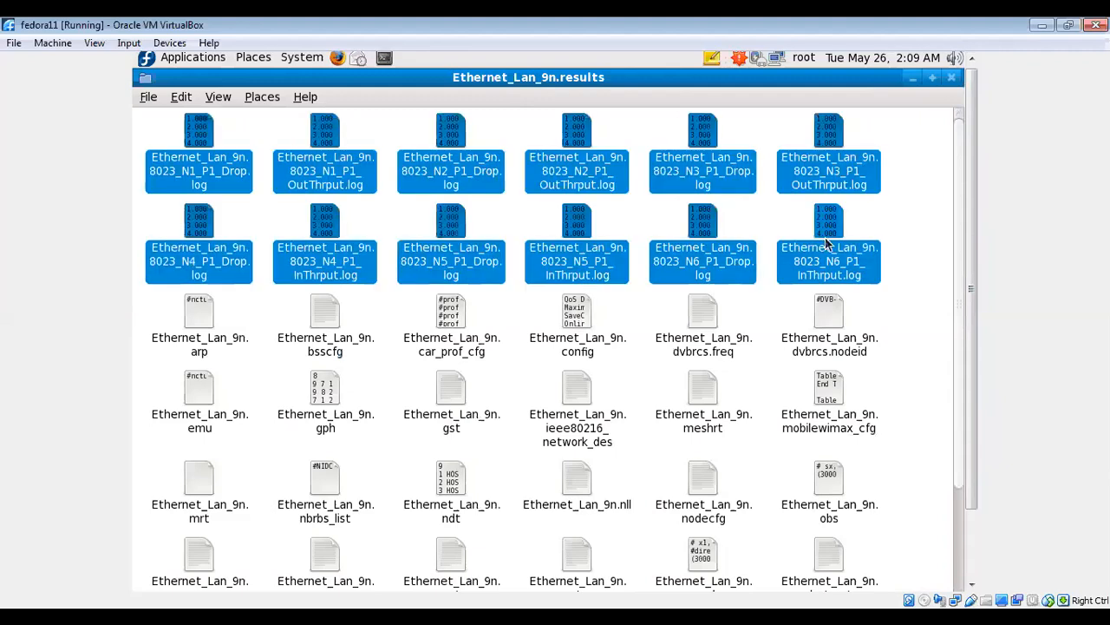
{"action": "left_click", "coordinate": [404, 210]}
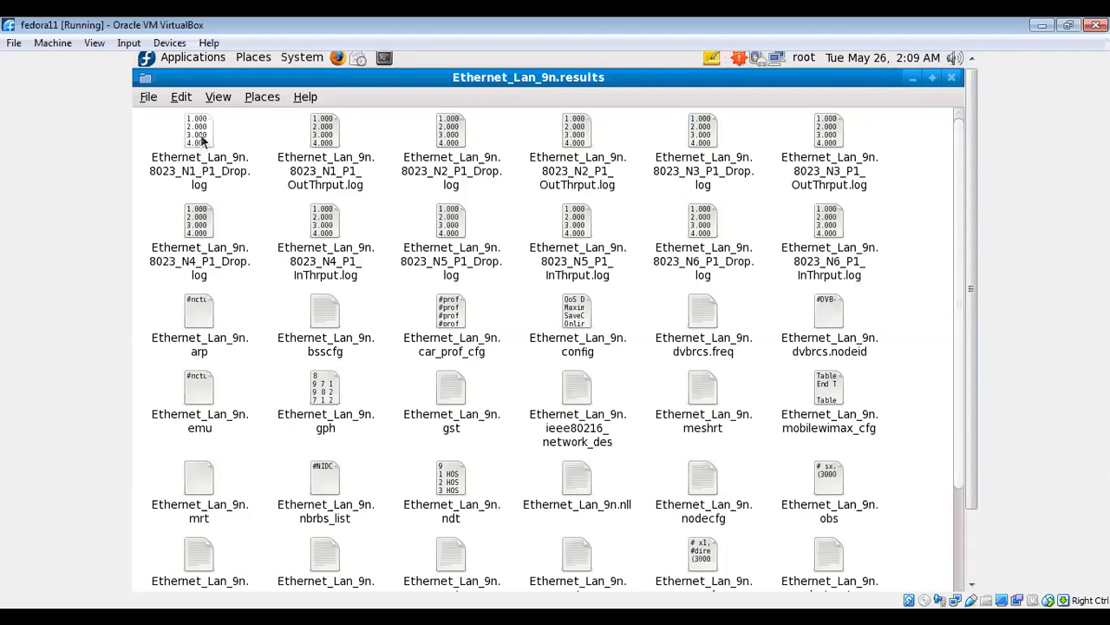
Step: Select the Drop and OutThrput log files of sender nodes N1, N2 and N3, one node's pair at a time
{"action": "left_click", "coordinate": [201, 136]}
{"action": "left_click", "coordinate": [335, 135], "text": "ctrl"}
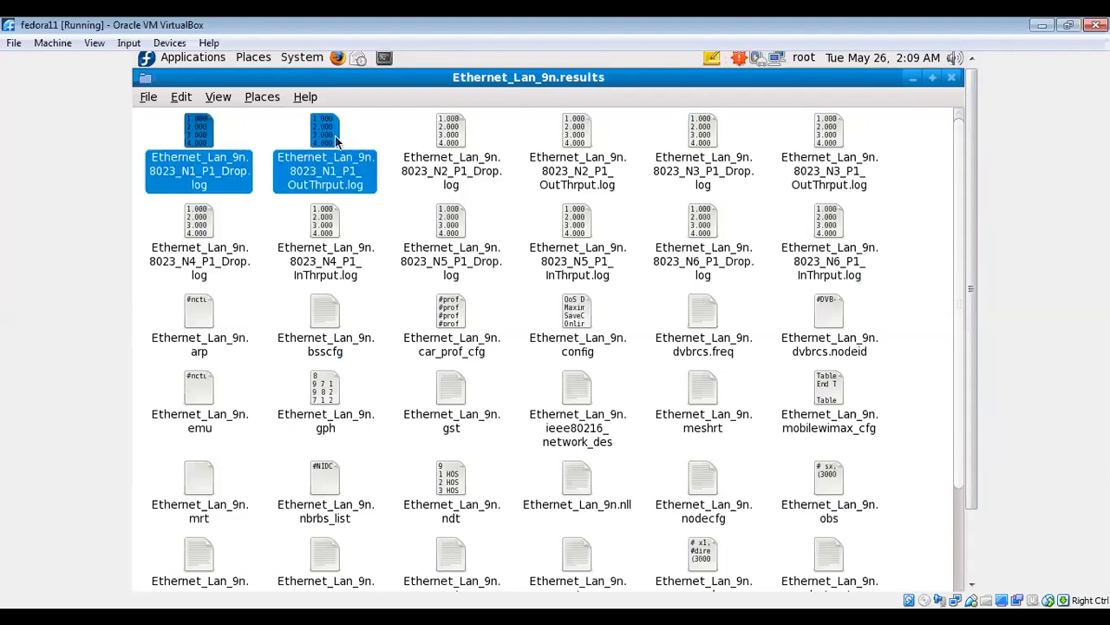
{"action": "left_click", "coordinate": [458, 152]}
{"action": "left_click", "coordinate": [568, 174], "text": "ctrl"}
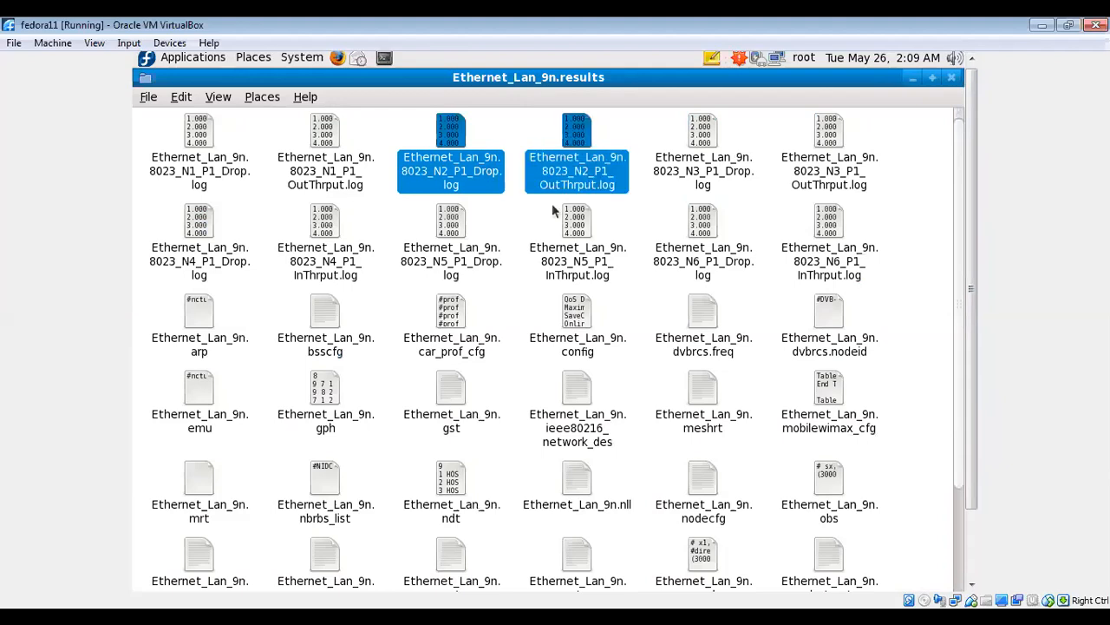
{"action": "left_click", "coordinate": [704, 170]}
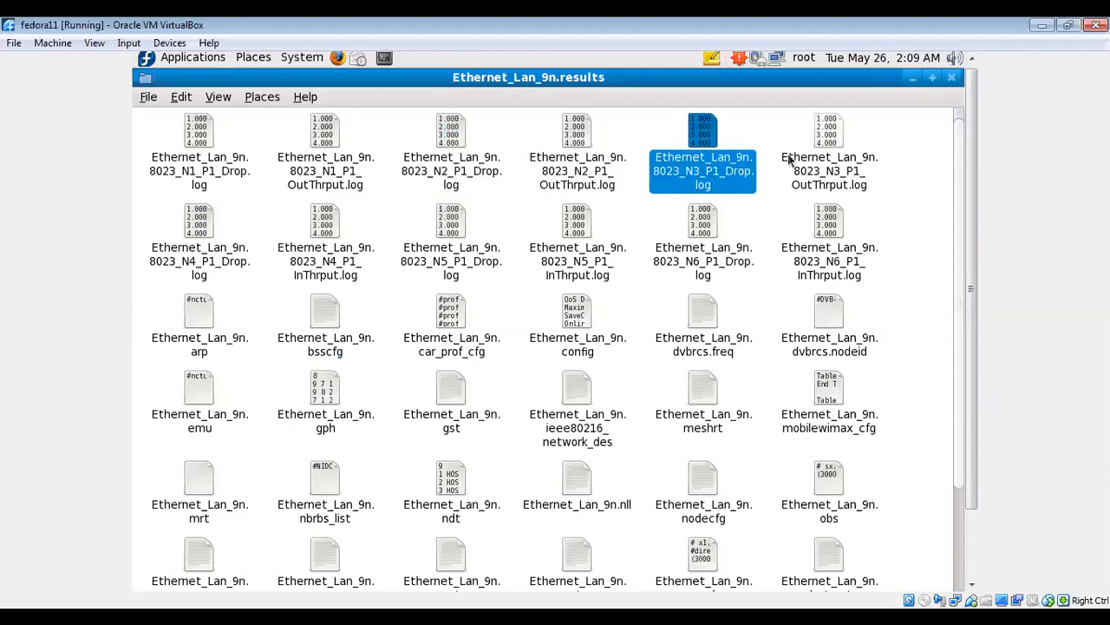
{"action": "left_click", "coordinate": [789, 159], "text": "ctrl"}
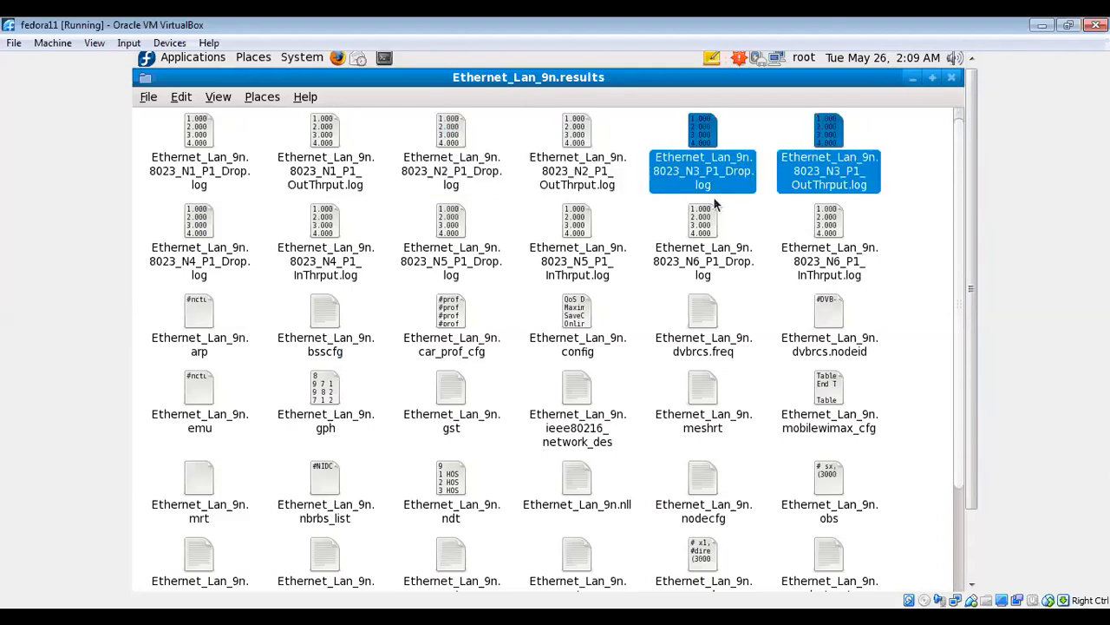
Step: Select the Drop and InThrput log files of receiver nodes N4, N5 and N6, one node's pair at a time
{"action": "left_click", "coordinate": [201, 227]}
{"action": "left_click", "coordinate": [341, 233], "text": "ctrl"}
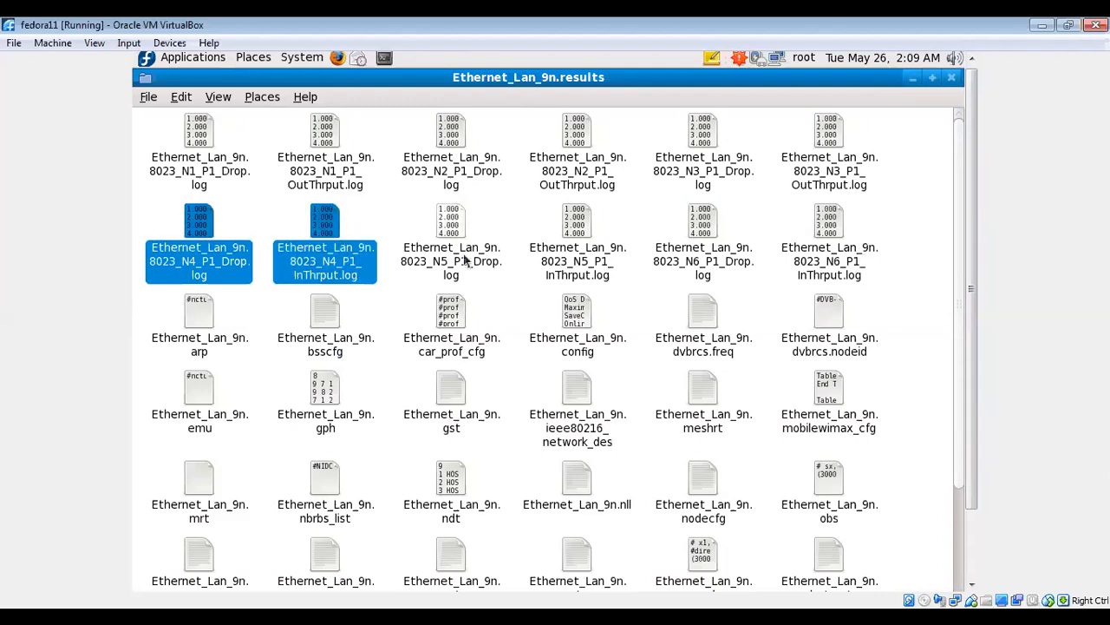
{"action": "left_click", "coordinate": [450, 234]}
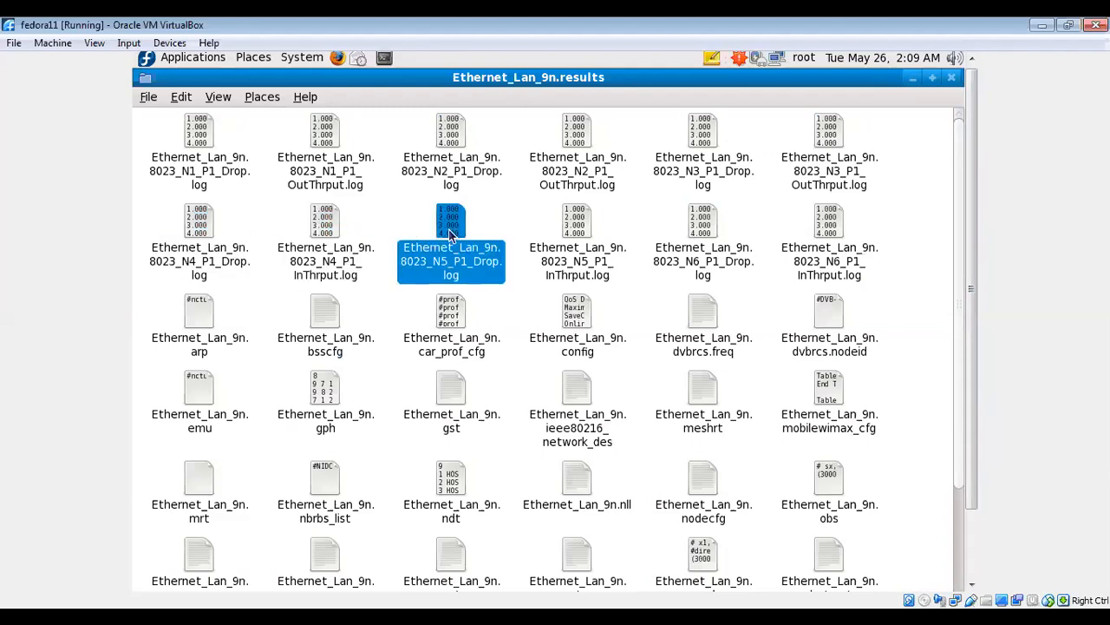
{"action": "left_click", "coordinate": [580, 227], "text": "ctrl"}
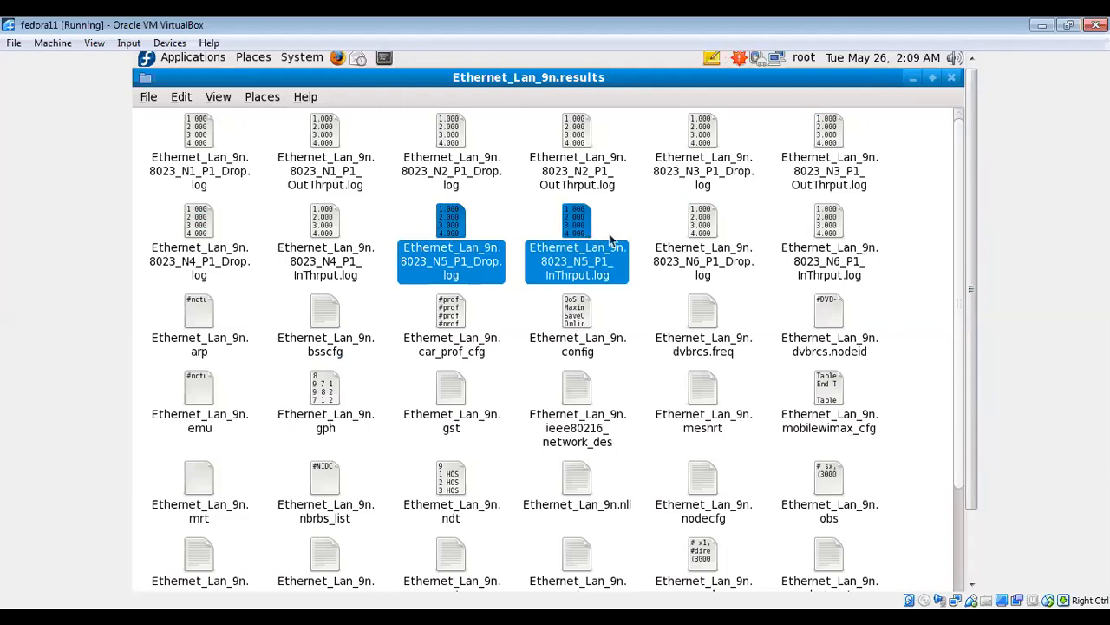
{"action": "left_click", "coordinate": [699, 228]}
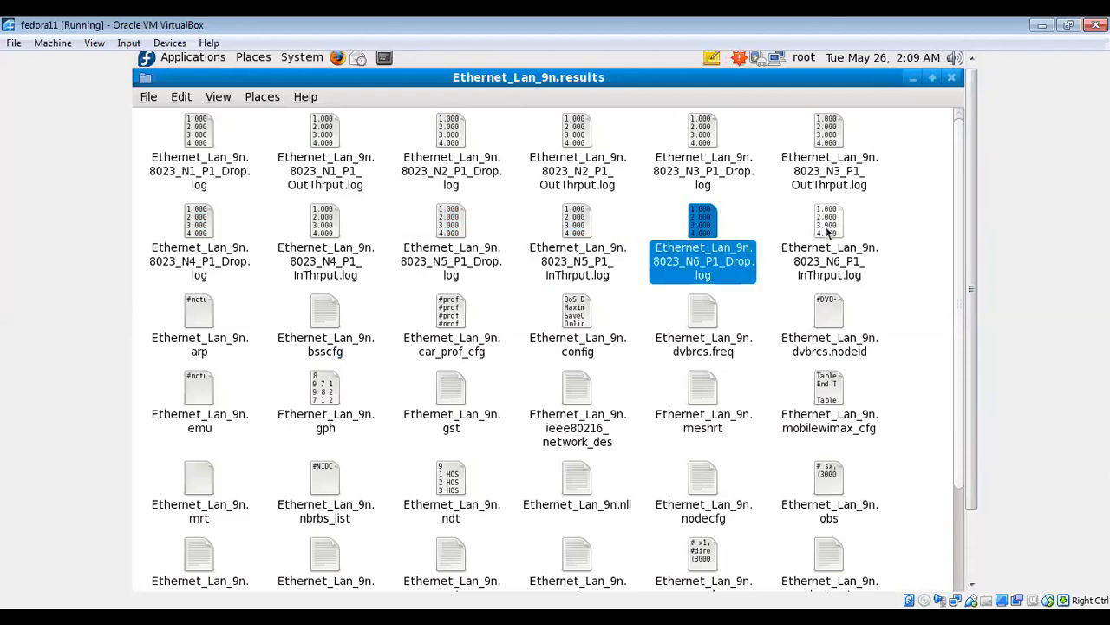
{"action": "left_click", "coordinate": [815, 232], "text": "ctrl"}
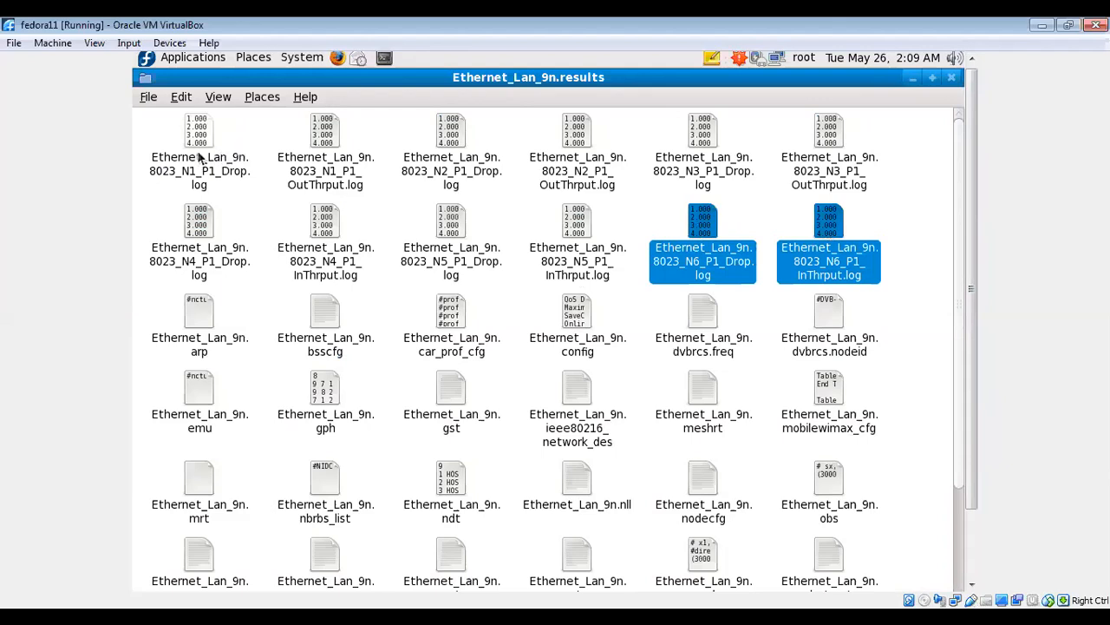
Step: Select the Drop log files of nodes N1 to N6 together and open them in the text editor
{"action": "left_click", "coordinate": [243, 158]}
{"action": "left_click", "coordinate": [471, 149], "text": "ctrl"}
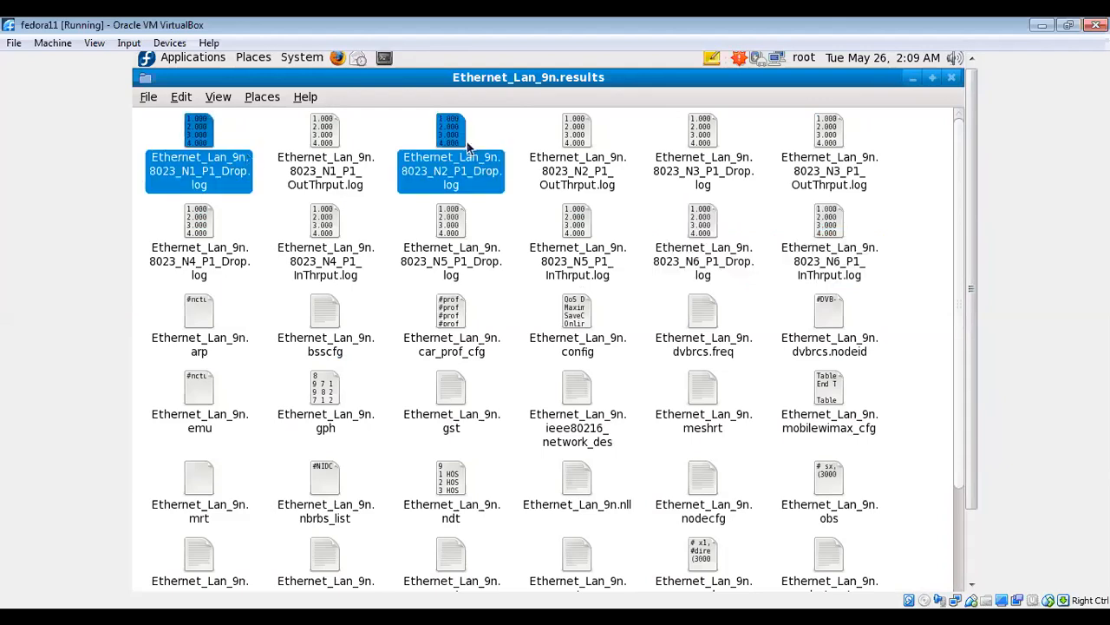
{"action": "left_click", "coordinate": [710, 145], "text": "ctrl"}
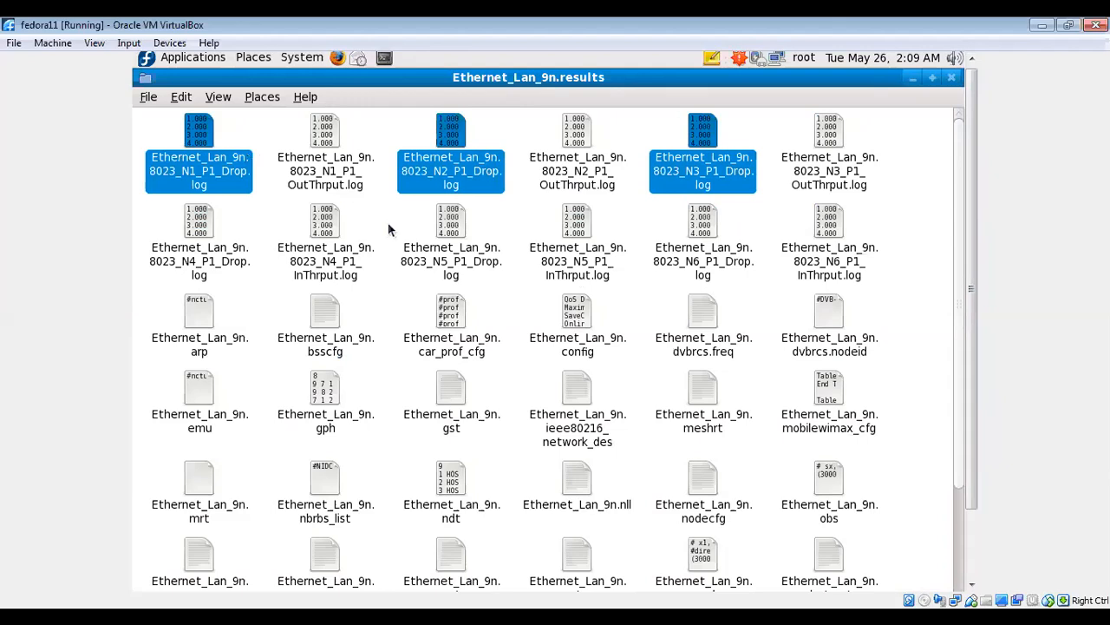
{"action": "left_click", "coordinate": [205, 242], "text": "ctrl"}
{"action": "left_click", "coordinate": [429, 240], "text": "ctrl"}
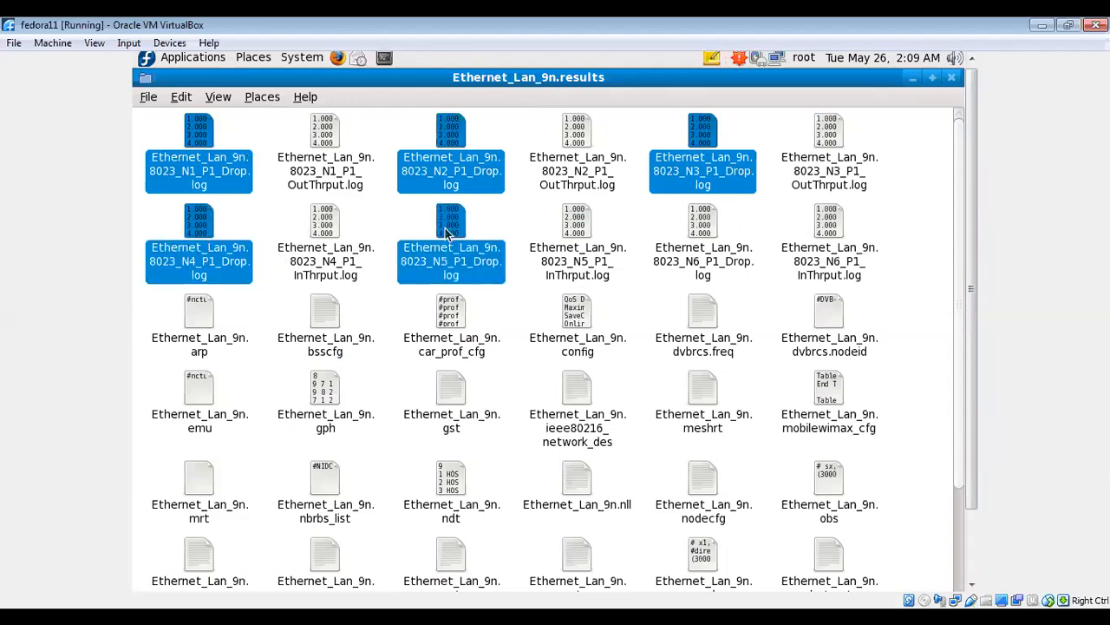
{"action": "left_click", "coordinate": [685, 232], "text": "ctrl"}
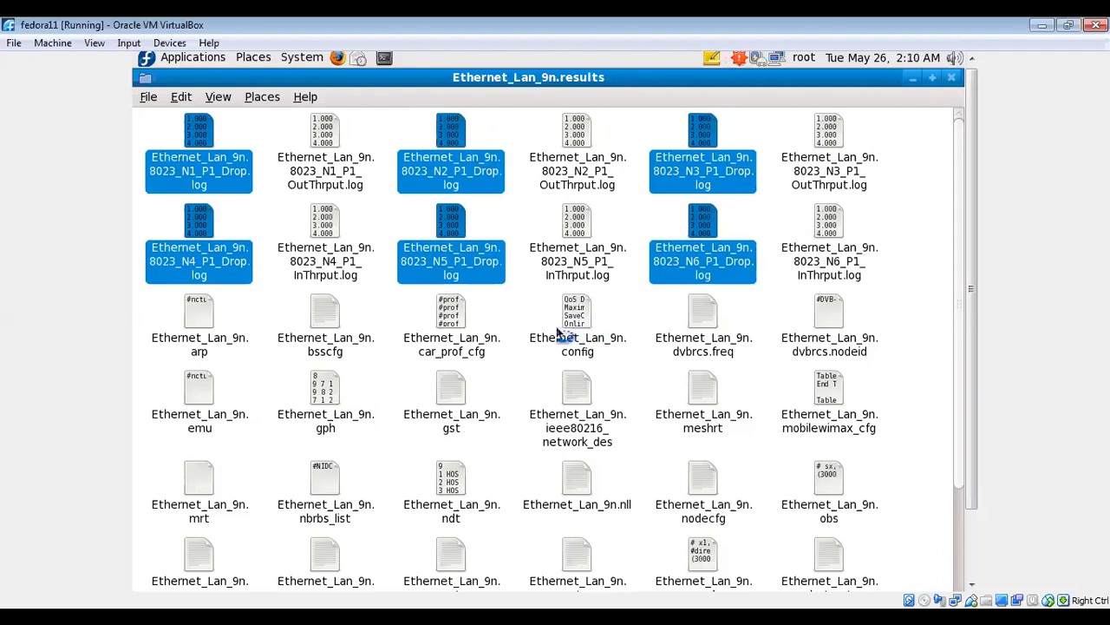
{"action": "key", "text": "Return"}
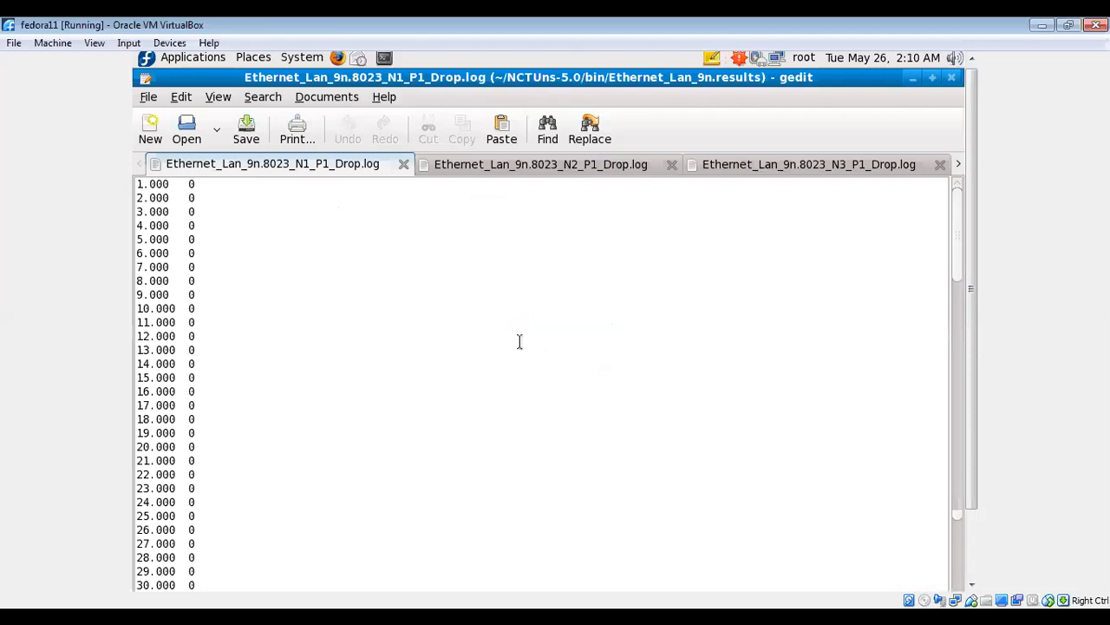
Step: Look through the opened Drop logs of nodes N1 to N6, including N4 and N5, and close the text editor
{"action": "left_click", "coordinate": [563, 166]}
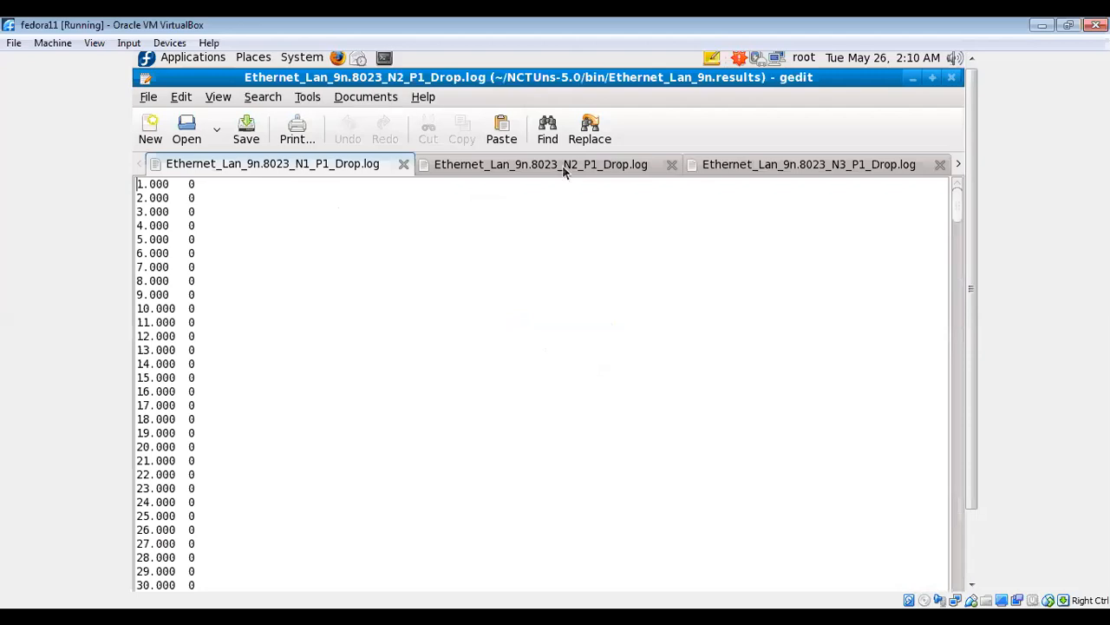
{"action": "left_click", "coordinate": [959, 166]}
{"action": "left_click", "coordinate": [957, 165]}
{"action": "left_click", "coordinate": [958, 165]}
{"action": "left_click", "coordinate": [958, 166]}
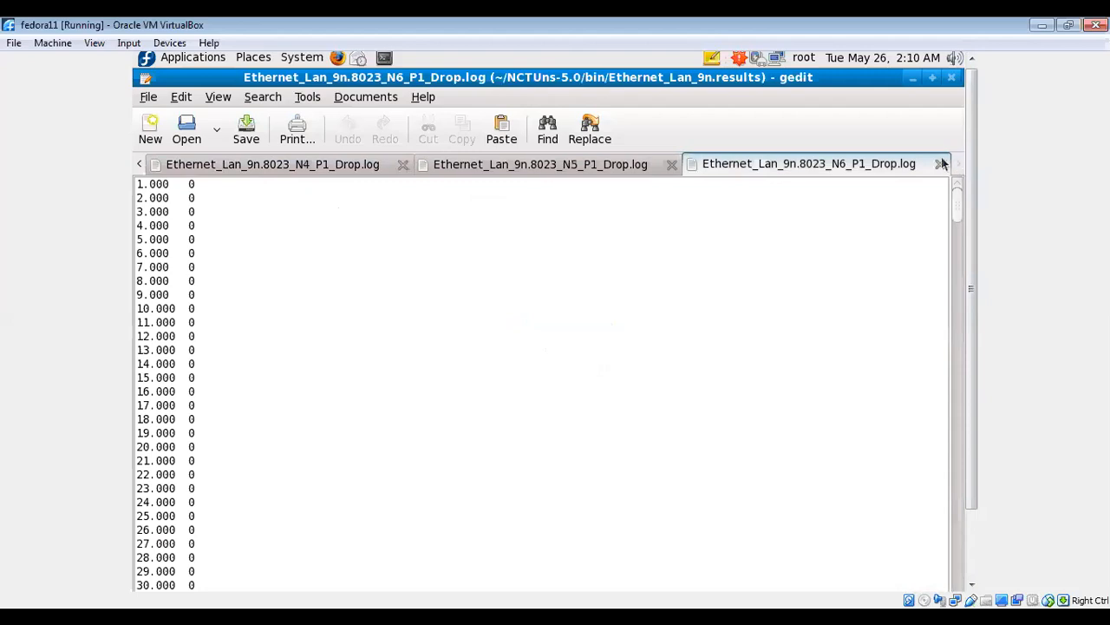
{"action": "scroll", "coordinate": [809, 166], "scroll_direction": "up", "scroll_amount": 1}
{"action": "left_click", "coordinate": [809, 166]}
{"action": "left_click", "coordinate": [470, 174]}
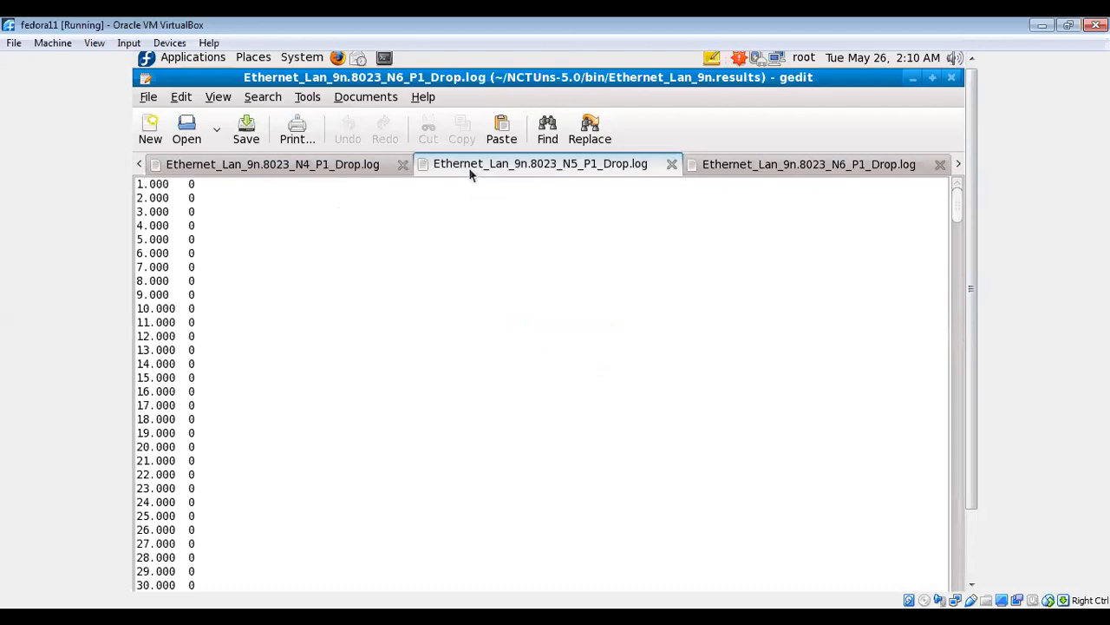
{"action": "left_click", "coordinate": [347, 170]}
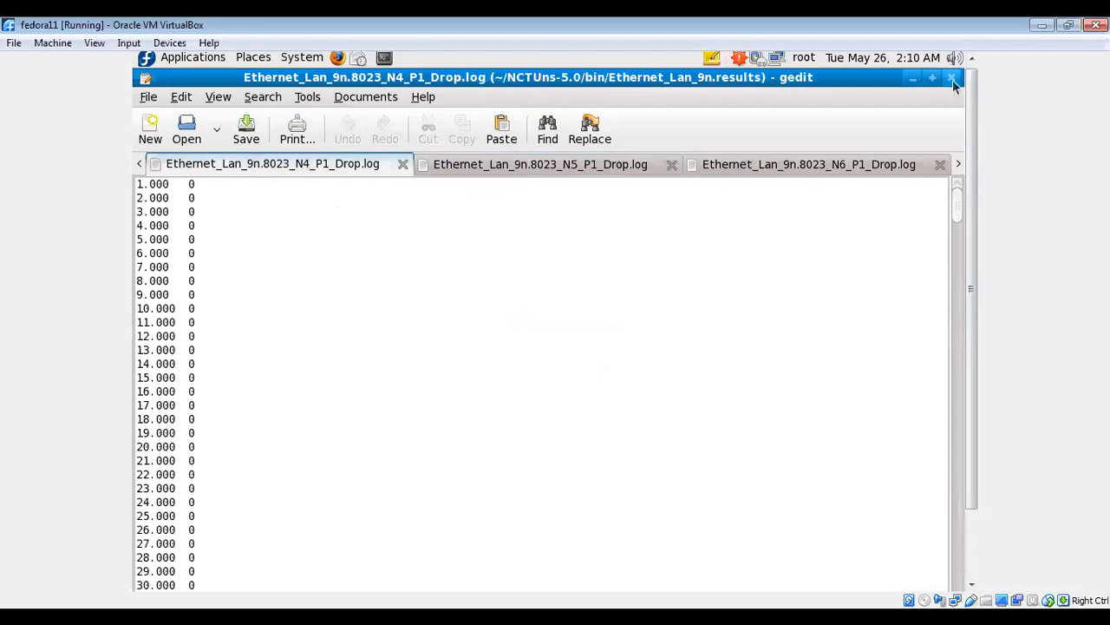
{"action": "left_click", "coordinate": [952, 79]}
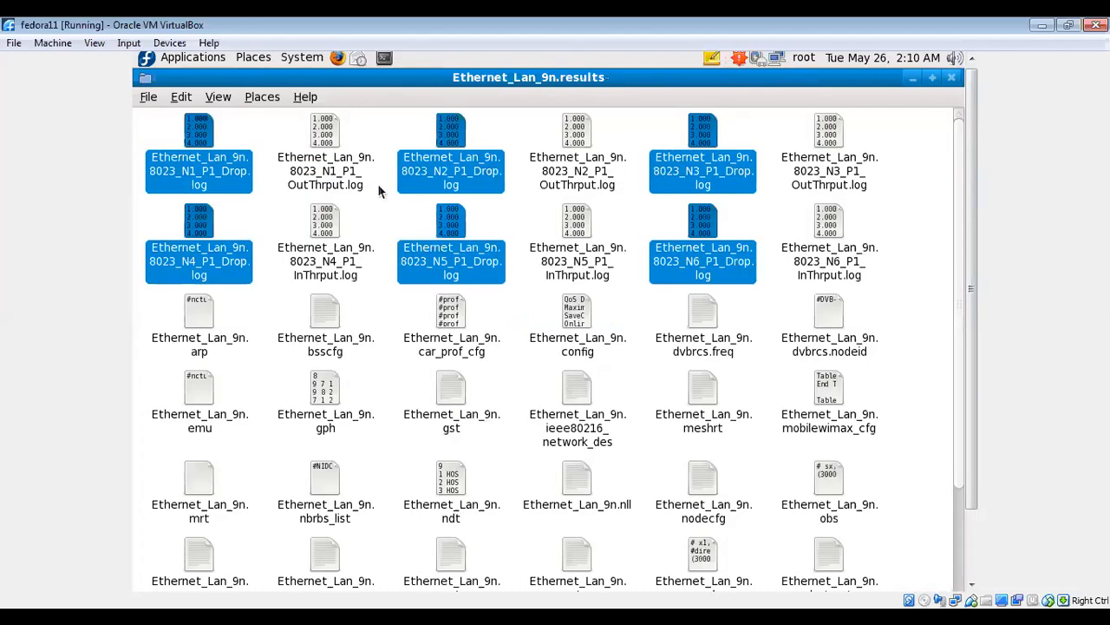
Step: Select the OutThrput logs of N1, N2 and N3 plus the InThrput logs of N4, N5 and N6, and open them together
{"action": "left_click", "coordinate": [309, 146]}
{"action": "left_click", "coordinate": [577, 138], "text": "ctrl"}
{"action": "left_click", "coordinate": [828, 148], "text": "ctrl"}
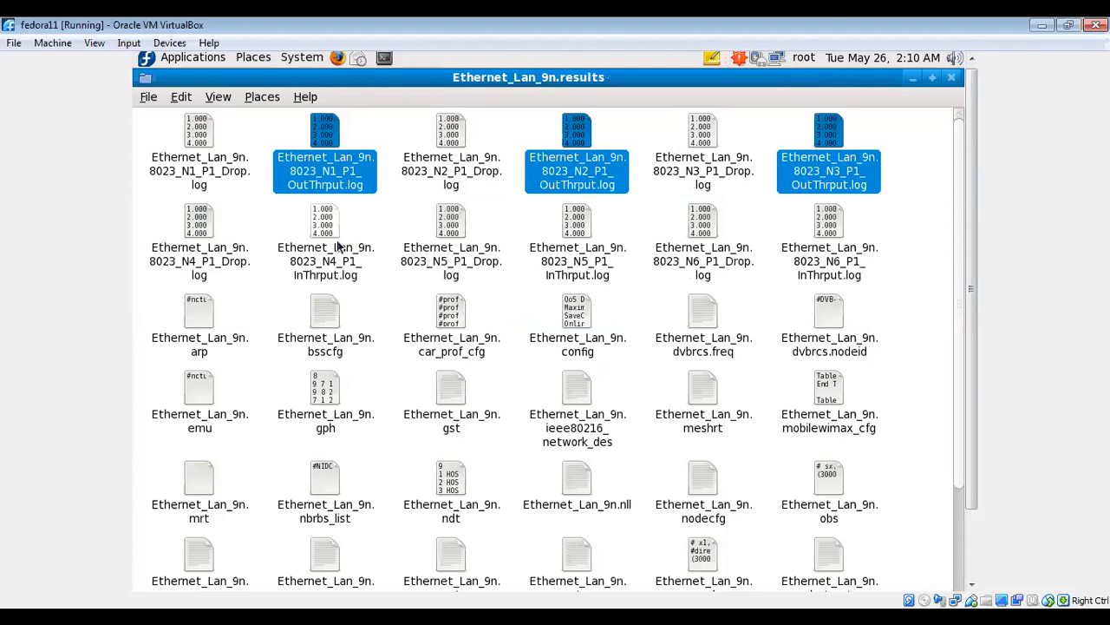
{"action": "left_click", "coordinate": [338, 247], "text": "ctrl"}
{"action": "left_click", "coordinate": [577, 227], "text": "ctrl"}
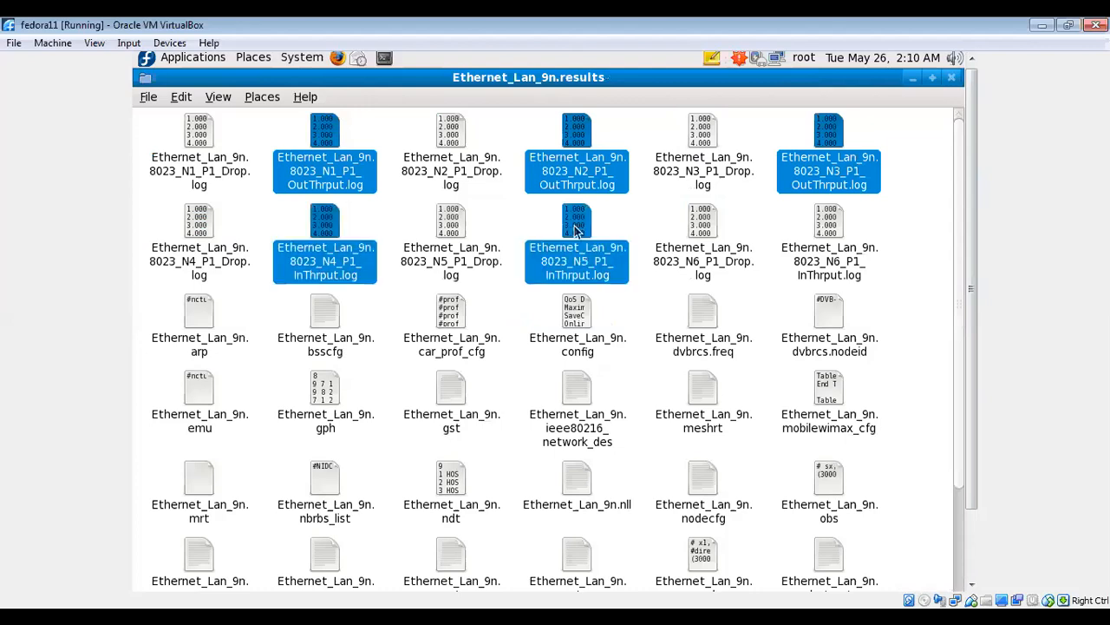
{"action": "left_click", "coordinate": [827, 230], "text": "ctrl"}
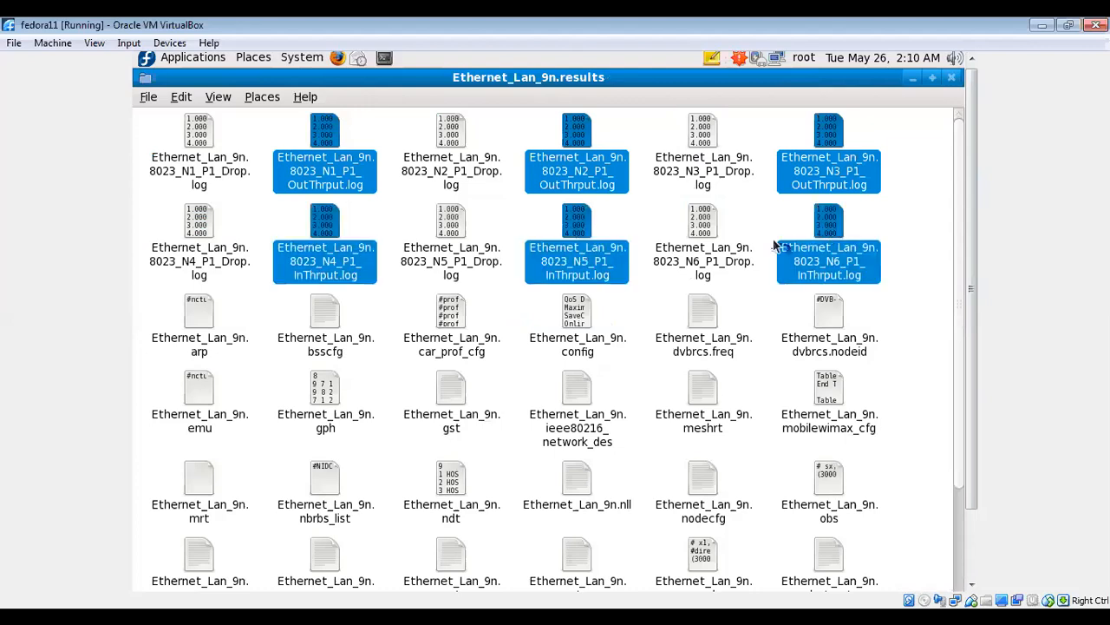
{"action": "key", "text": "Return"}
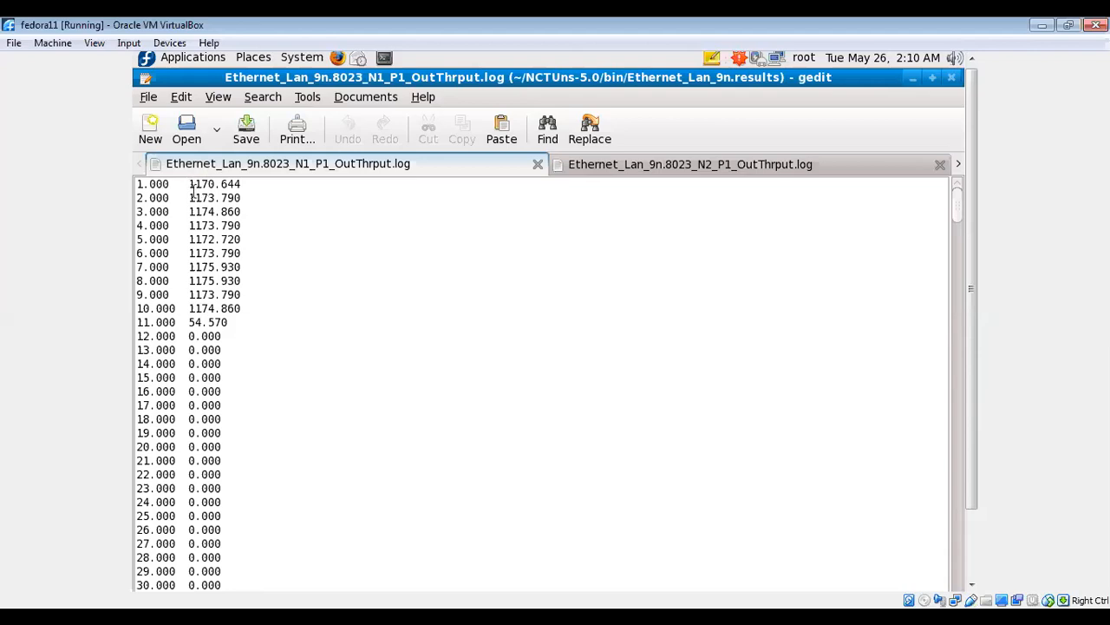
Step: Examine the per-second throughput values in the OutThrput logs of sender nodes N1, N2 and N3
{"action": "left_click_drag", "start_coordinate": [189, 184], "coordinate": [217, 322]}
{"action": "left_click", "coordinate": [221, 322]}
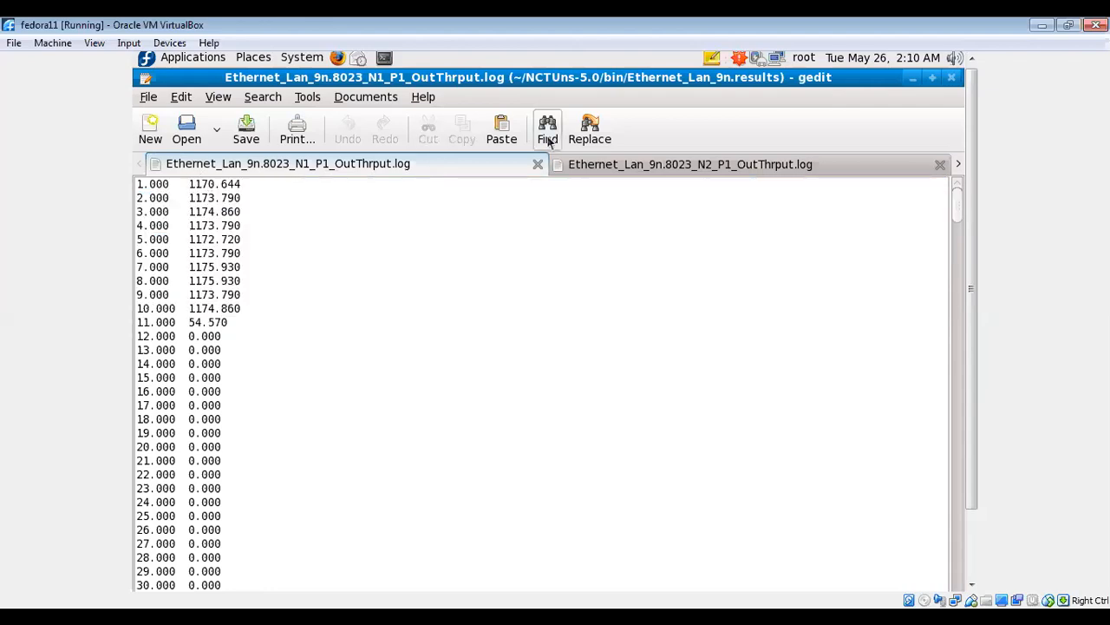
{"action": "left_click", "coordinate": [667, 164]}
{"action": "left_click_drag", "start_coordinate": [185, 335], "coordinate": [229, 469]}
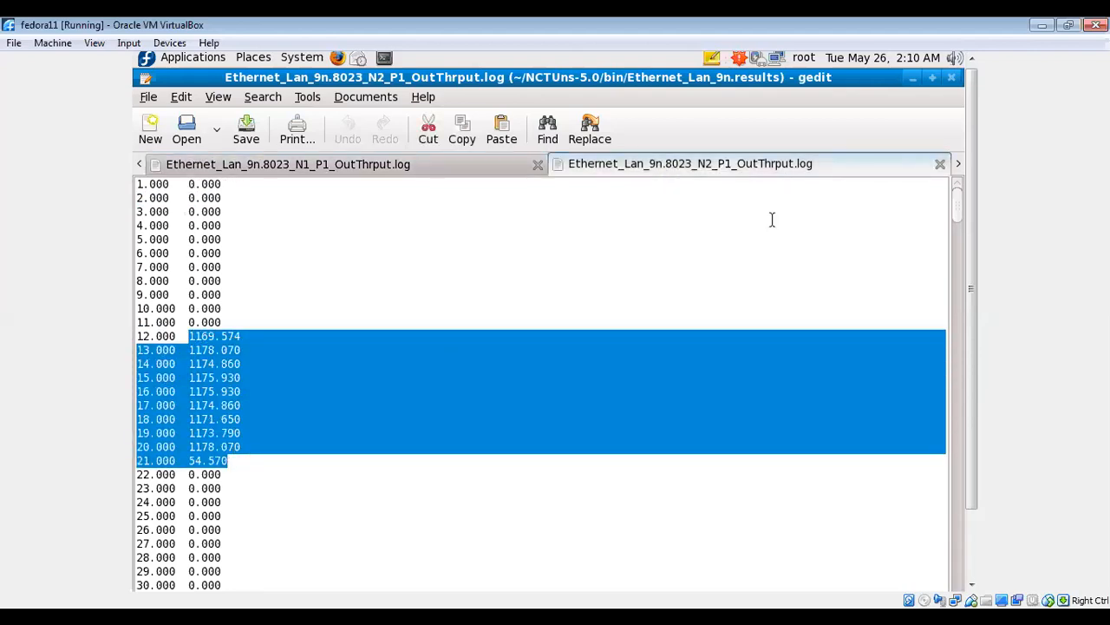
{"action": "left_click", "coordinate": [958, 164]}
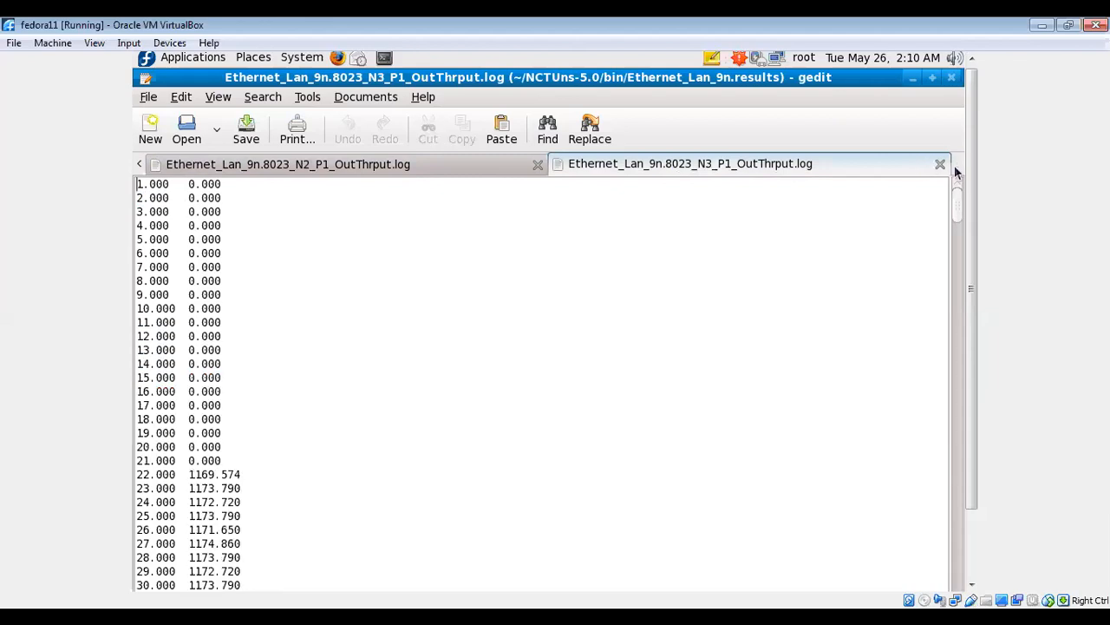
{"action": "left_click", "coordinate": [958, 164]}
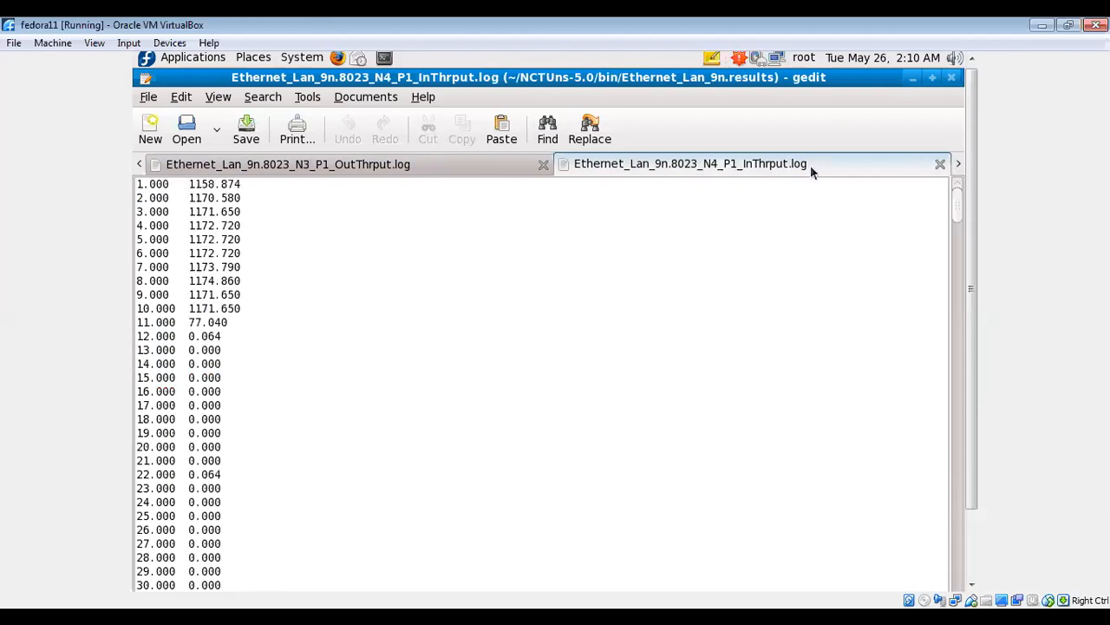
{"action": "left_click", "coordinate": [428, 164]}
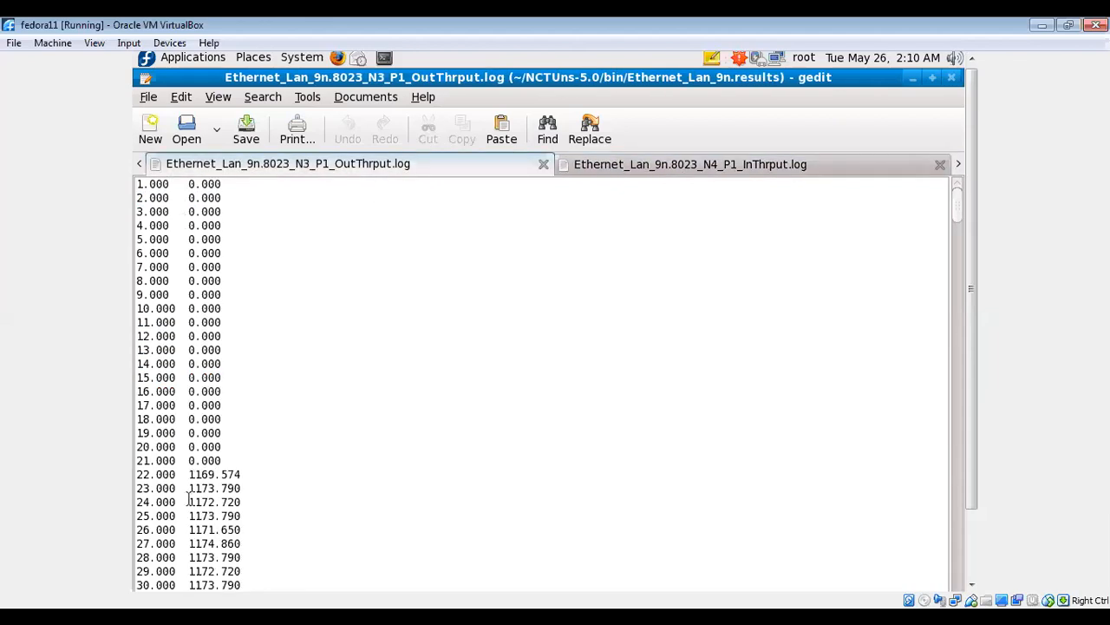
{"action": "scroll", "coordinate": [217, 512], "scroll_direction": "down", "scroll_amount": 1}
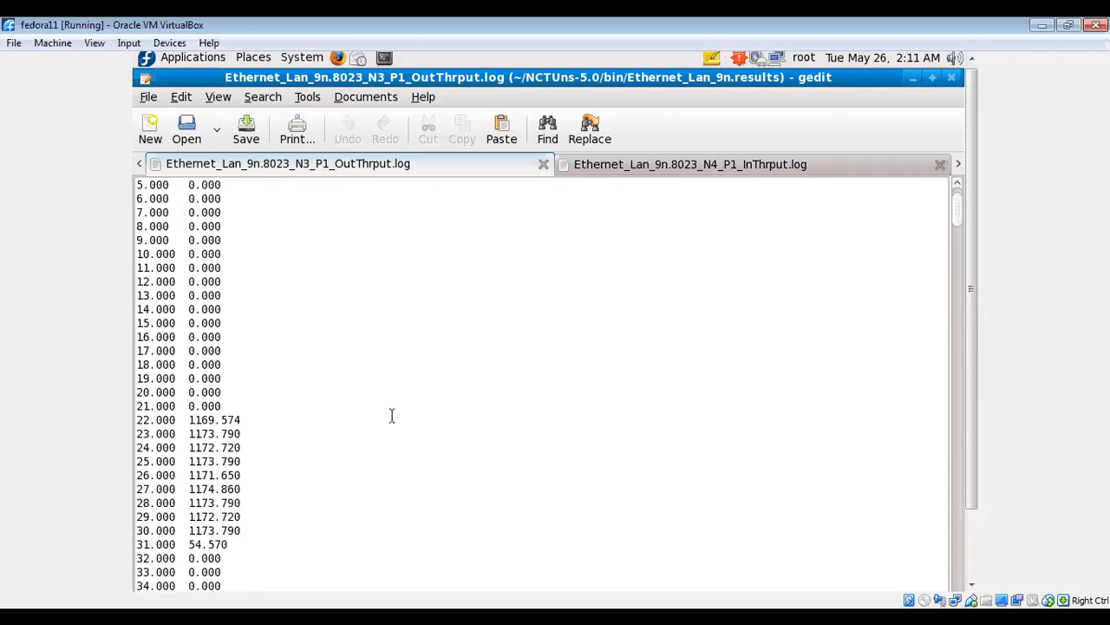
Step: Examine the per-second throughput values in the InThrput logs of receiver nodes N4, N5 and N6
{"action": "left_click", "coordinate": [703, 169]}
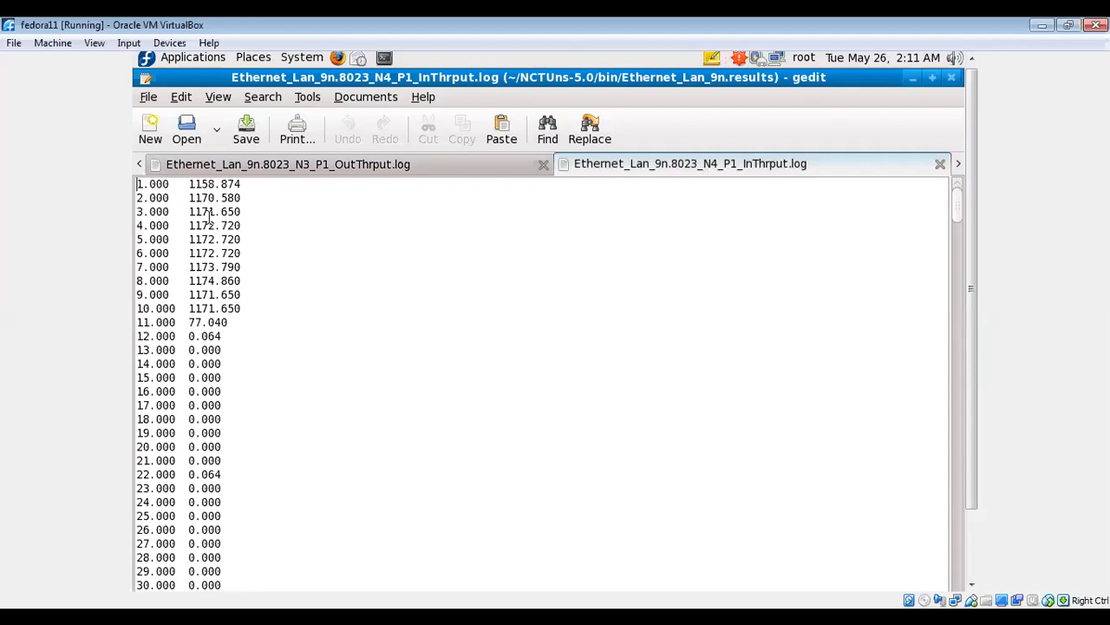
{"action": "left_click", "coordinate": [193, 183]}
{"action": "left_click_drag", "start_coordinate": [194, 183], "coordinate": [520, 295]}
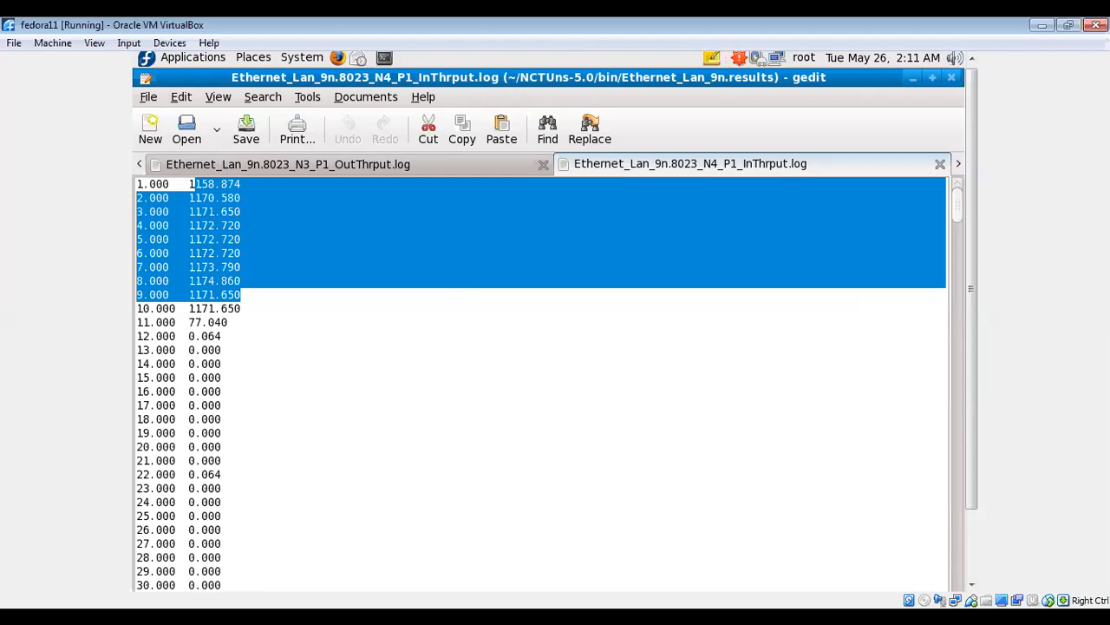
{"action": "left_click", "coordinate": [959, 164]}
{"action": "left_click", "coordinate": [959, 164]}
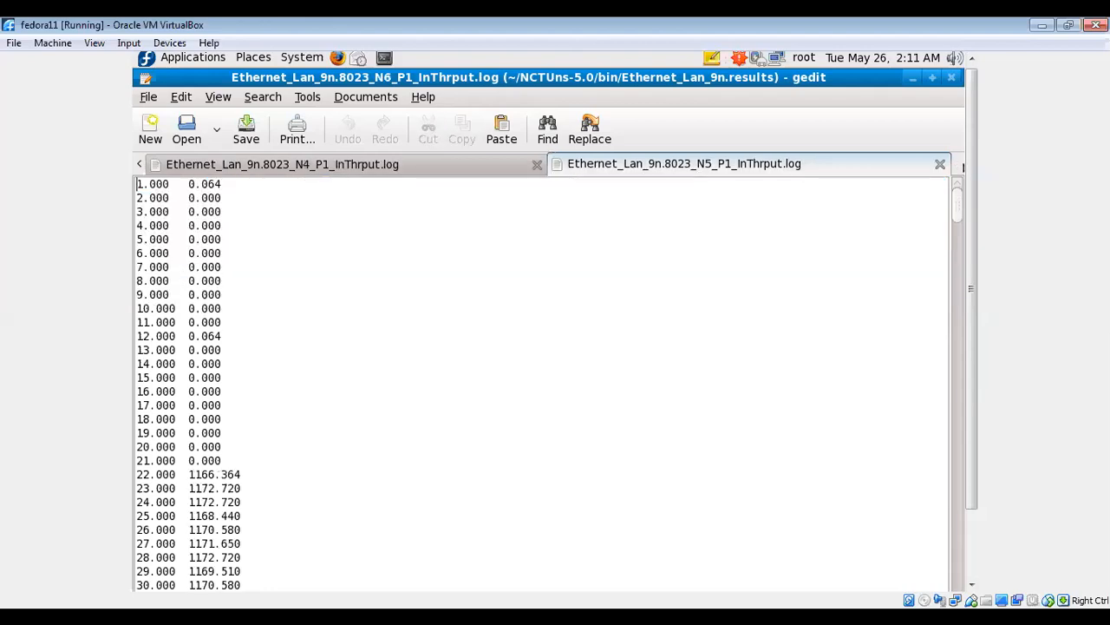
{"action": "left_click", "coordinate": [421, 165]}
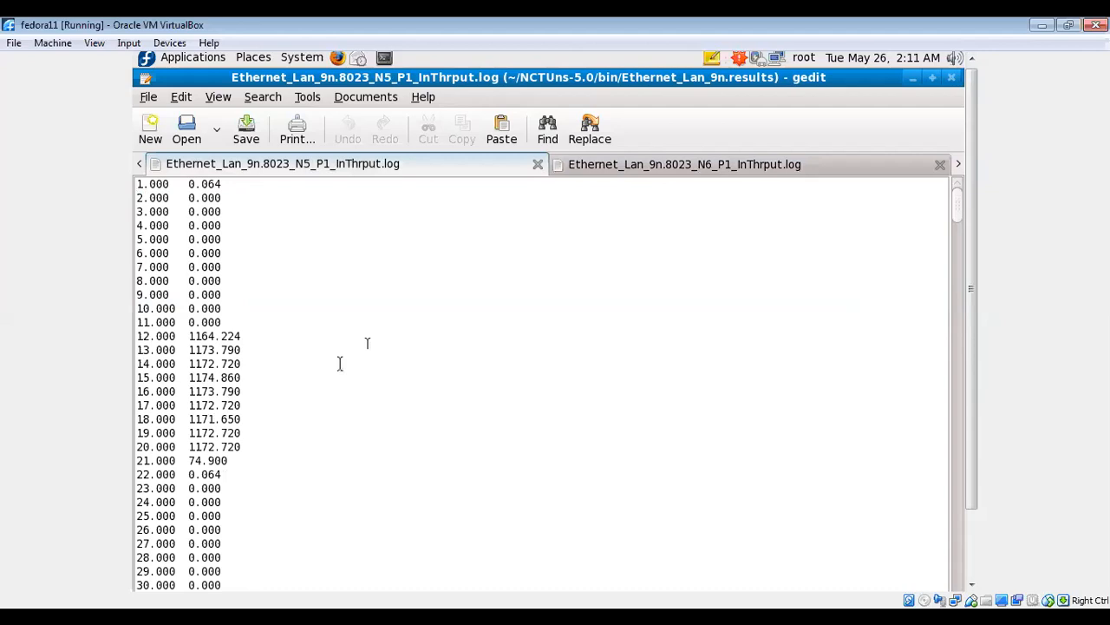
{"action": "key", "text": "ctrl+alt+Page_Down"}
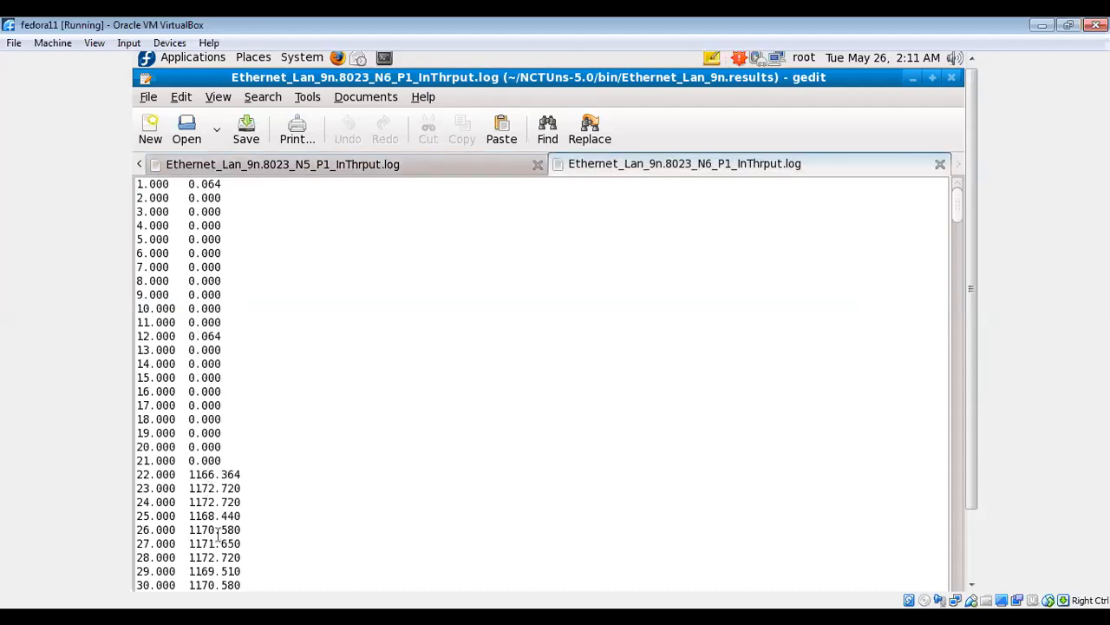
{"action": "scroll", "coordinate": [288, 536], "scroll_direction": "down", "scroll_amount": 2}
{"action": "scroll", "coordinate": [407, 419], "scroll_direction": "up", "scroll_amount": 2}
Step: Switch to the NCTUns network simulator window and put the LAN topology into Edit mode
{"action": "left_click_drag", "start_coordinate": [976, 256], "coordinate": [976, 275]}
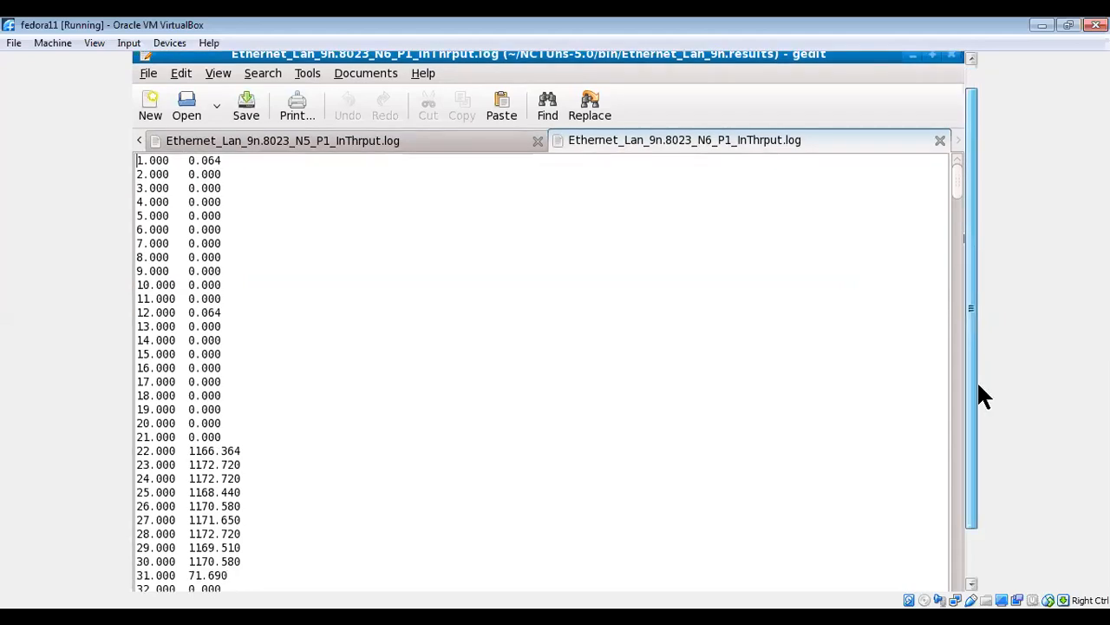
{"action": "left_click_drag", "start_coordinate": [965, 483], "coordinate": [964, 531]}
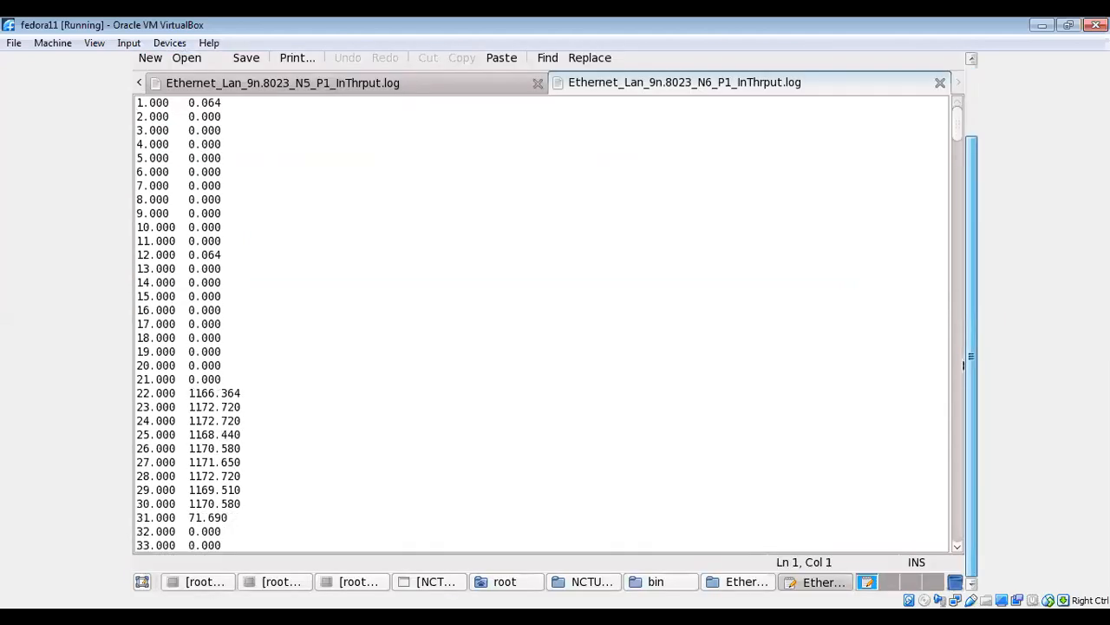
{"action": "left_click", "coordinate": [436, 582]}
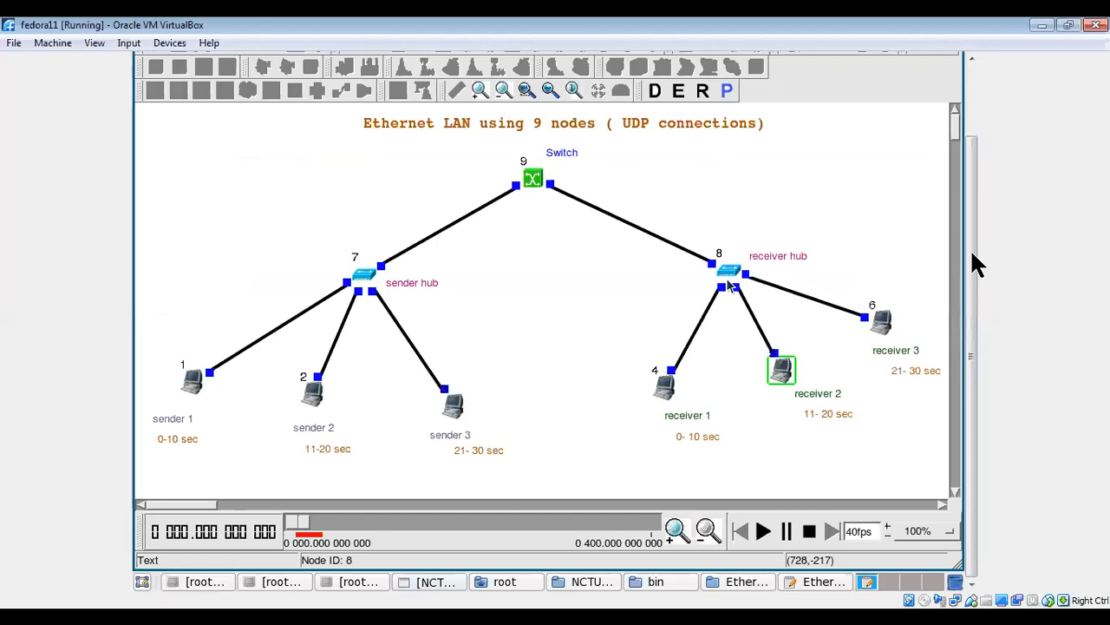
{"action": "left_click_drag", "start_coordinate": [976, 264], "coordinate": [971, 229]}
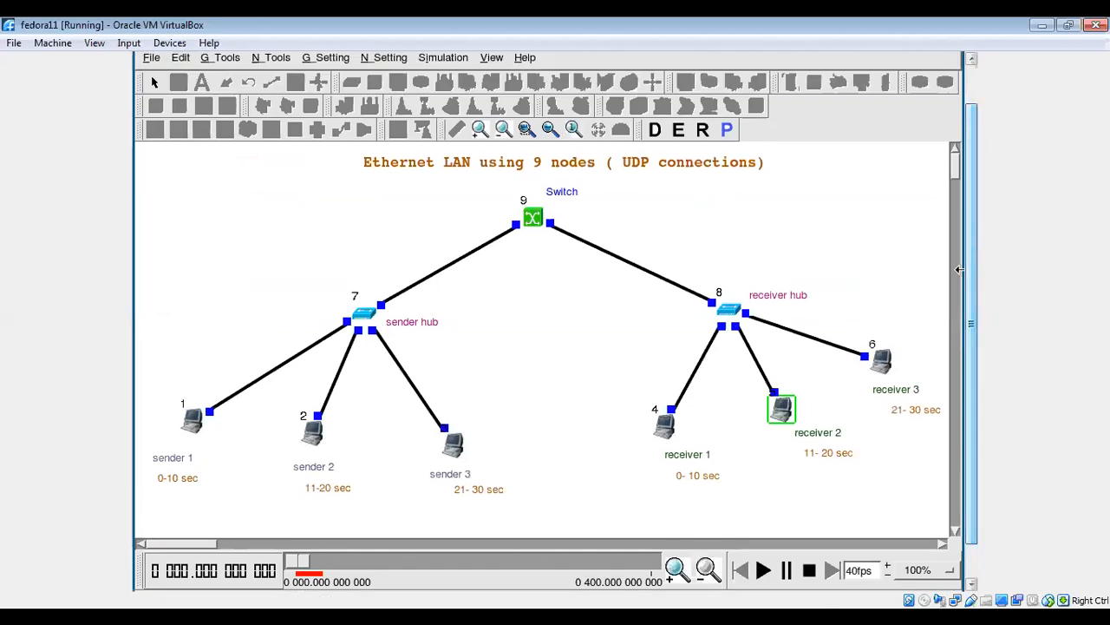
{"action": "left_click", "coordinate": [679, 130]}
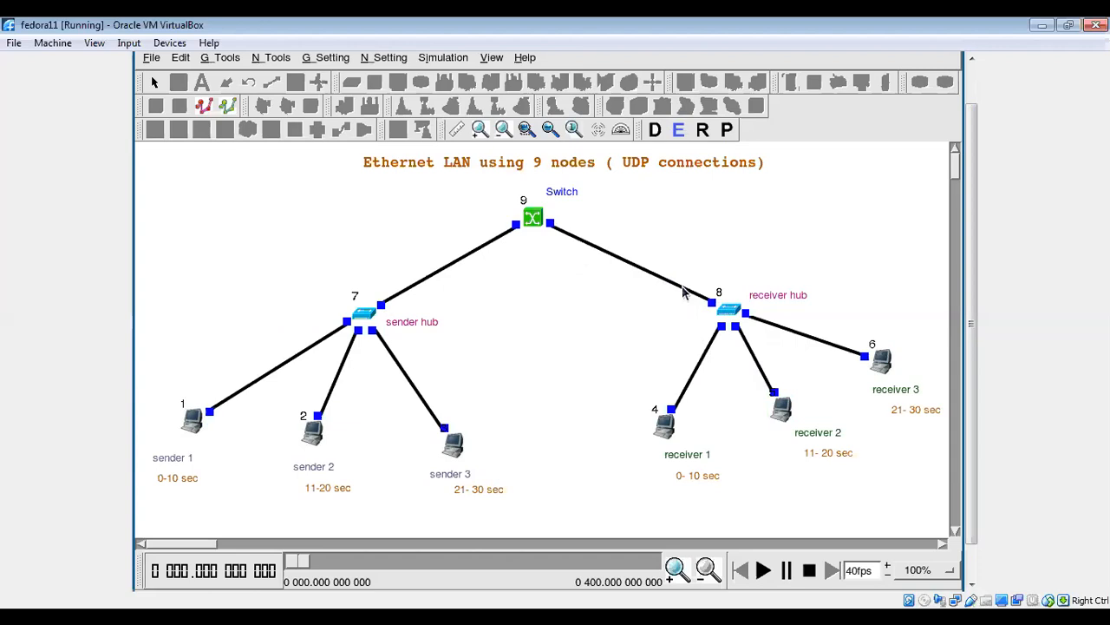
Step: Set the bandwidth of the link between Switch9 and Hub8 to 8 Mbps in both directions, and reopen the link settings to check them
{"action": "double_click", "coordinate": [675, 288]}
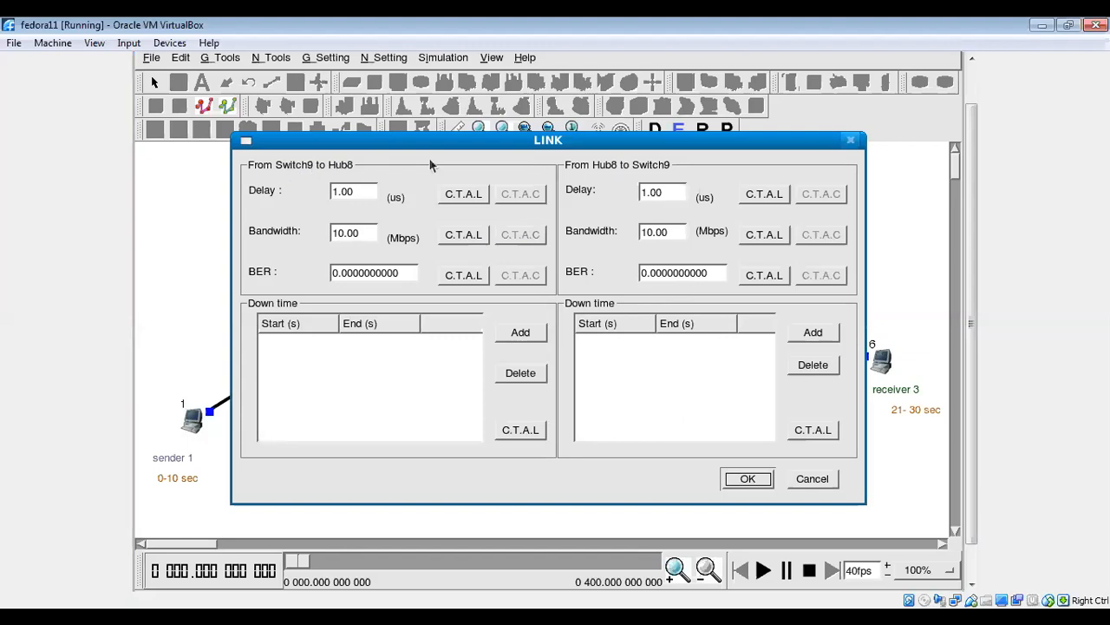
{"action": "left_click", "coordinate": [345, 232]}
{"action": "key", "text": "BackSpace"}
{"action": "key", "text": "BackSpace"}
{"action": "type", "text": "8"}
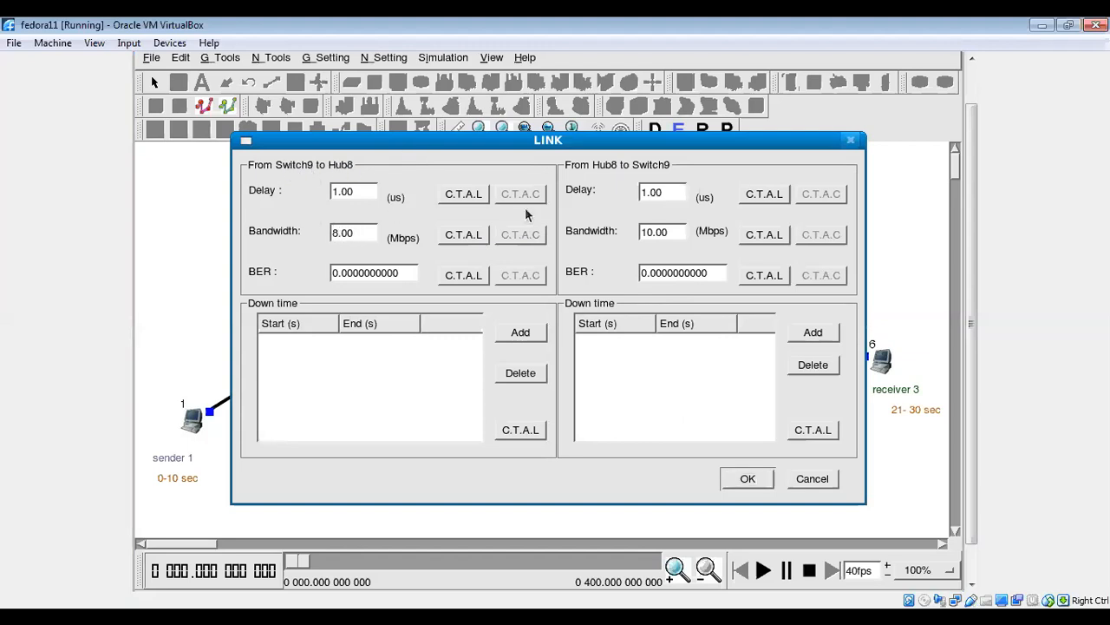
{"action": "key", "text": "BackSpace"}
{"action": "key", "text": "Delete"}
{"action": "type", "text": "8"}
{"action": "left_click", "coordinate": [746, 479]}
{"action": "double_click", "coordinate": [633, 268]}
{"action": "left_click", "coordinate": [746, 479]}
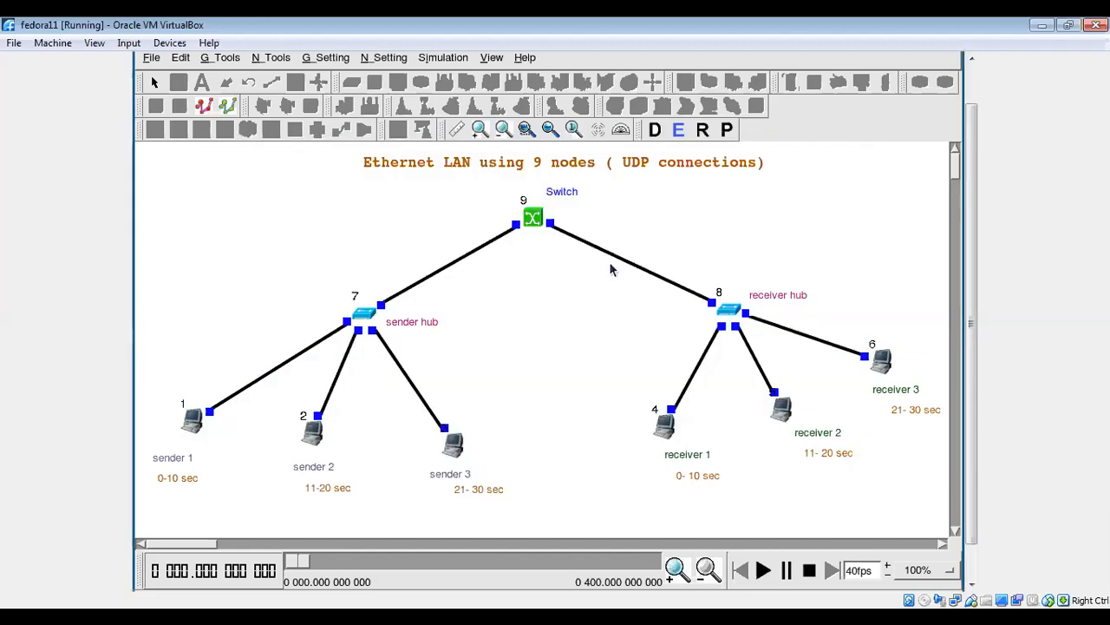
Step: Set the bandwidth of the link between Hub8 and Host6 to 8 Mbps in both directions
{"action": "double_click", "coordinate": [805, 333]}
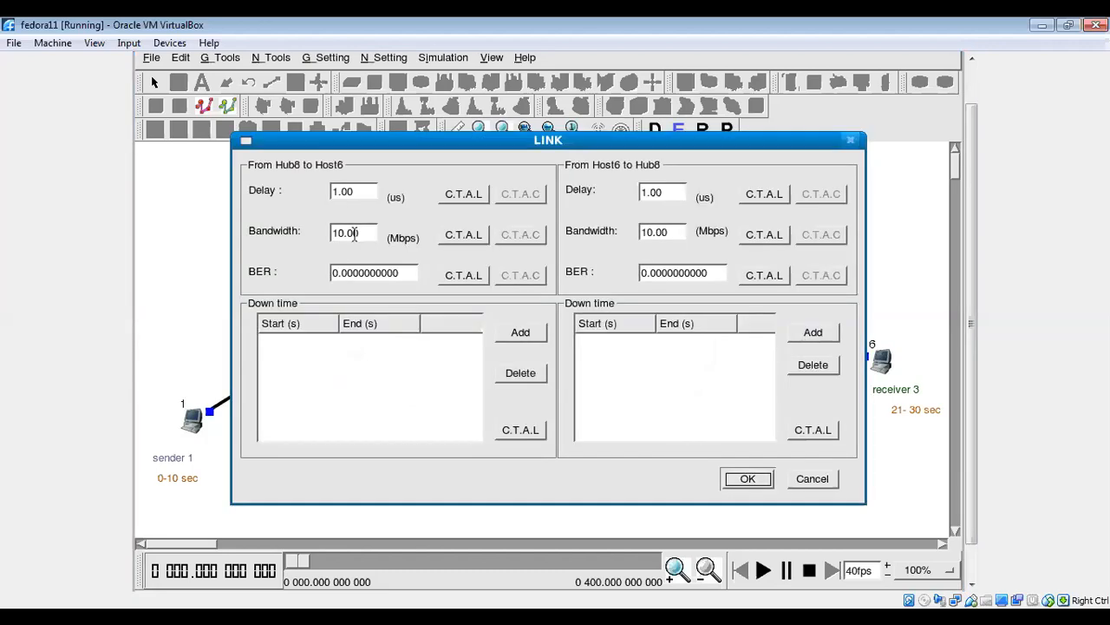
{"action": "left_click_drag", "start_coordinate": [345, 233], "coordinate": [334, 231]}
{"action": "type", "text": "8"}
{"action": "left_click_drag", "start_coordinate": [652, 235], "coordinate": [627, 229]}
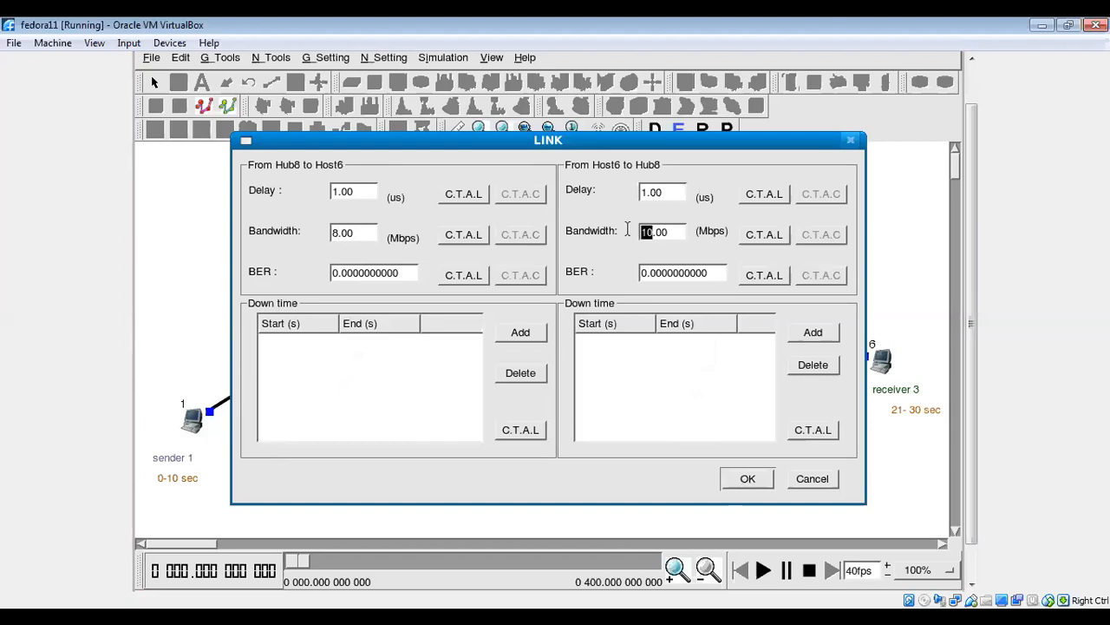
{"action": "type", "text": "8"}
{"action": "left_click", "coordinate": [748, 480]}
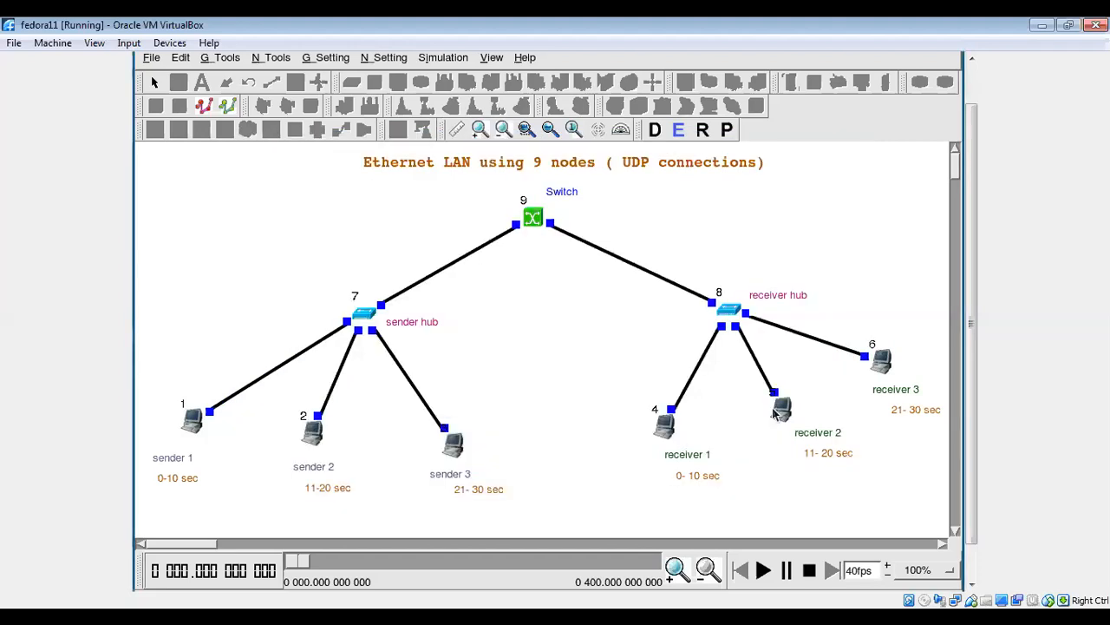
Step: Set the bandwidth of the link between Hub8 and Host5 to 8 Mbps in both directions
{"action": "double_click", "coordinate": [765, 376]}
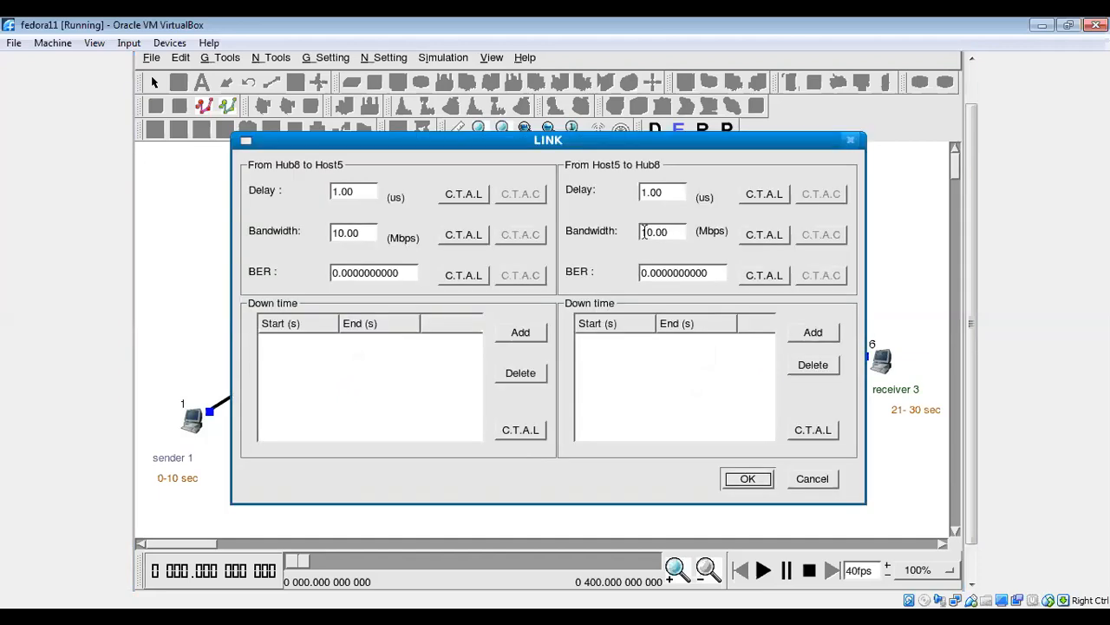
{"action": "left_click_drag", "start_coordinate": [656, 232], "coordinate": [621, 258]}
{"action": "type", "text": "8"}
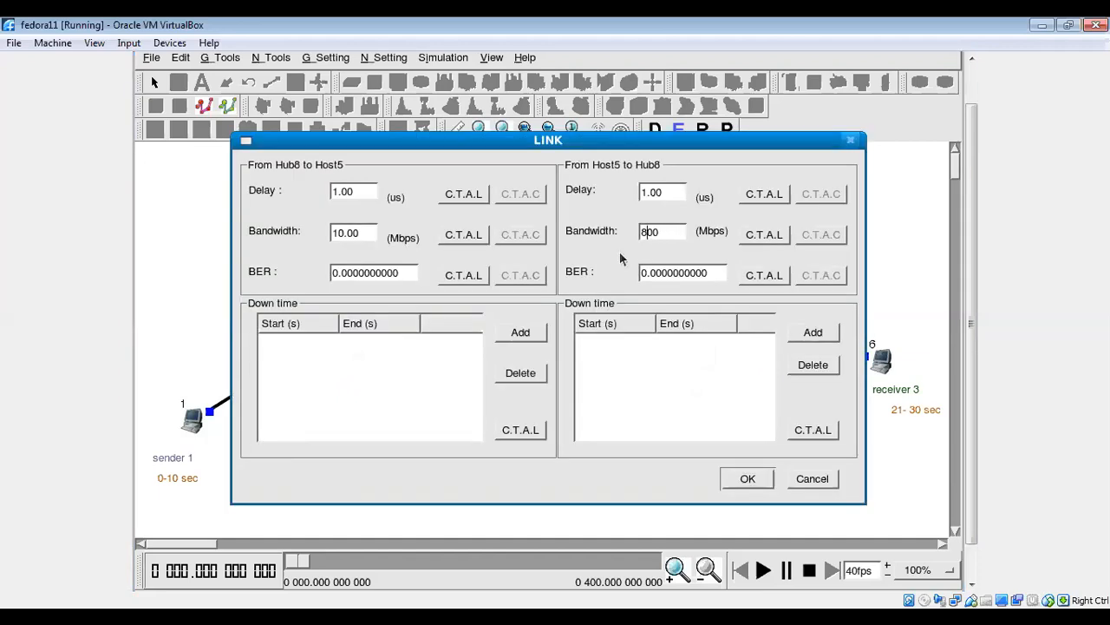
{"action": "type", "text": "."}
{"action": "left_click", "coordinate": [345, 233]}
{"action": "key", "text": "BackSpace"}
{"action": "key", "text": "BackSpace"}
{"action": "type", "text": "8"}
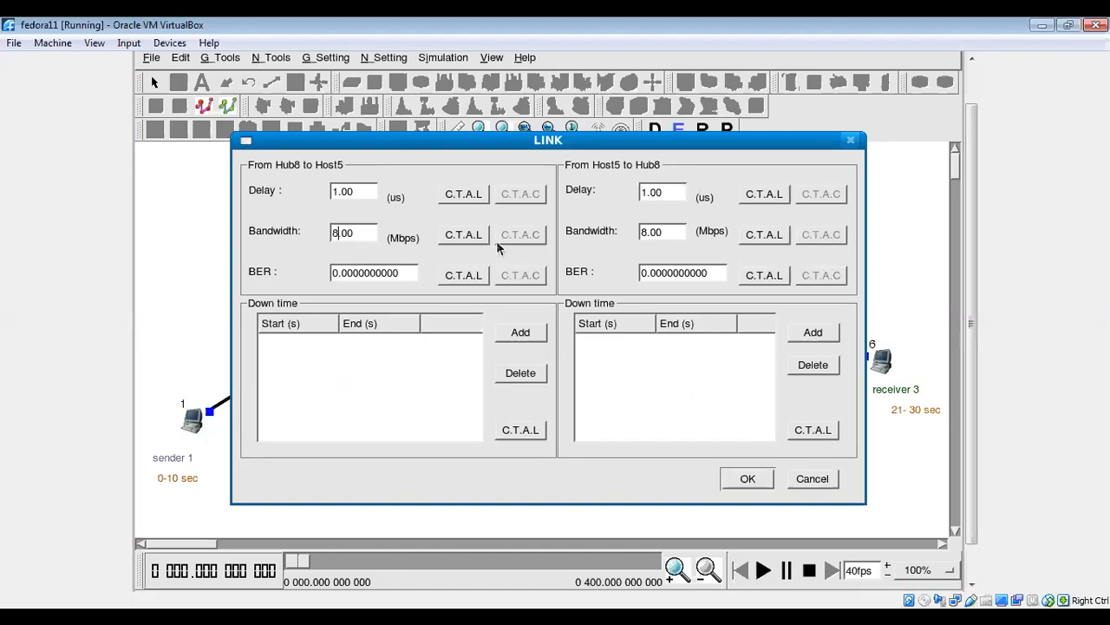
{"action": "left_click", "coordinate": [760, 486]}
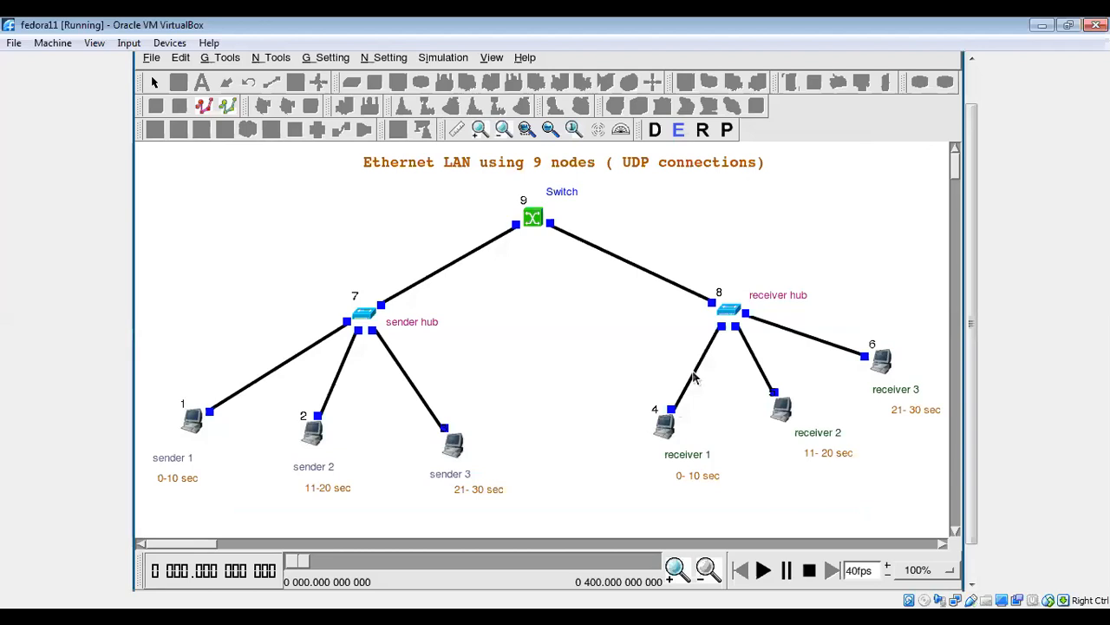
Step: Set the bandwidth of the link between Hub8 and Host4 to 8 Mbps in both directions
{"action": "double_click", "coordinate": [690, 376]}
{"action": "left_click", "coordinate": [651, 231]}
{"action": "key", "text": "BackSpace"}
{"action": "key", "text": "BackSpace"}
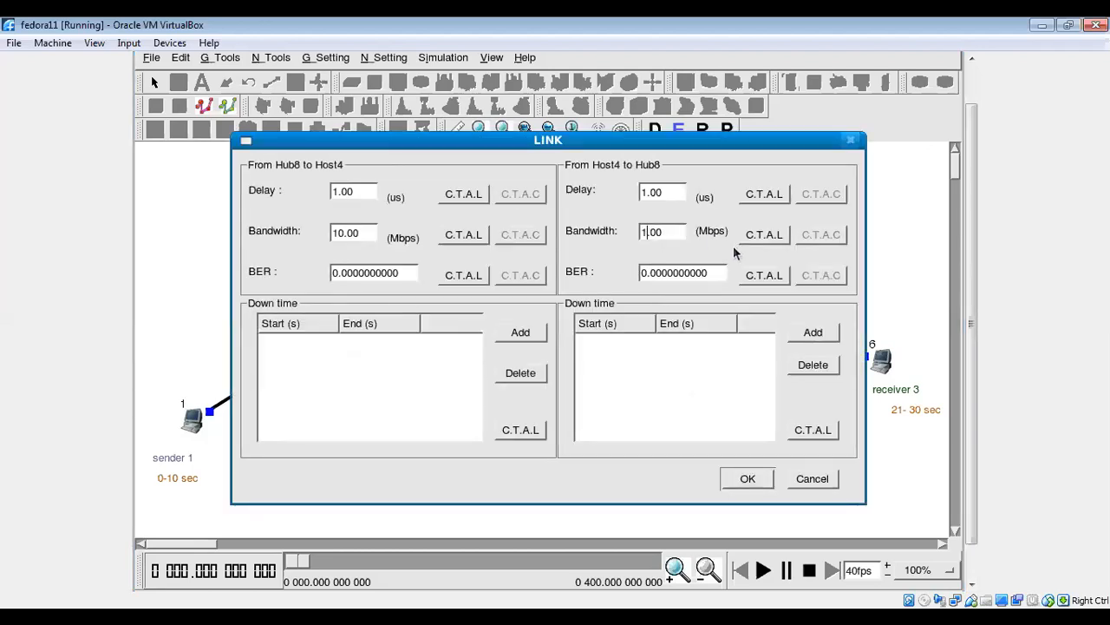
{"action": "type", "text": "8"}
{"action": "left_click", "coordinate": [346, 232]}
{"action": "key", "text": "BackSpace"}
{"action": "key", "text": "BackSpace"}
{"action": "type", "text": "8"}
{"action": "left_click", "coordinate": [768, 473]}
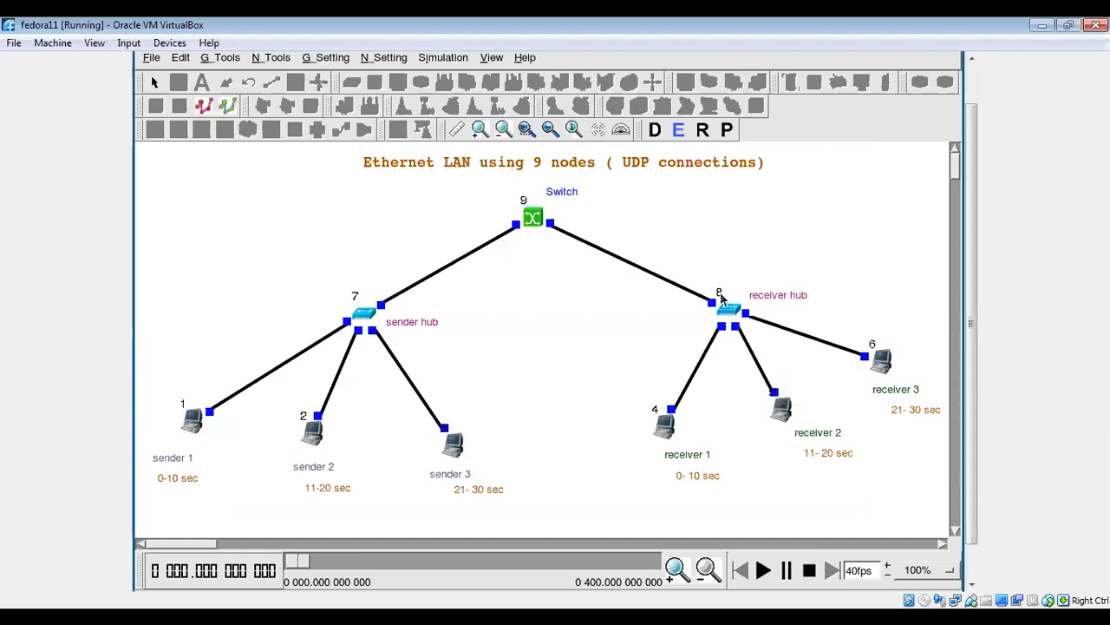
Step: Check the bandwidth setting of the receiver hub, node 8
{"action": "left_click", "coordinate": [730, 314]}
{"action": "double_click", "coordinate": [729, 314]}
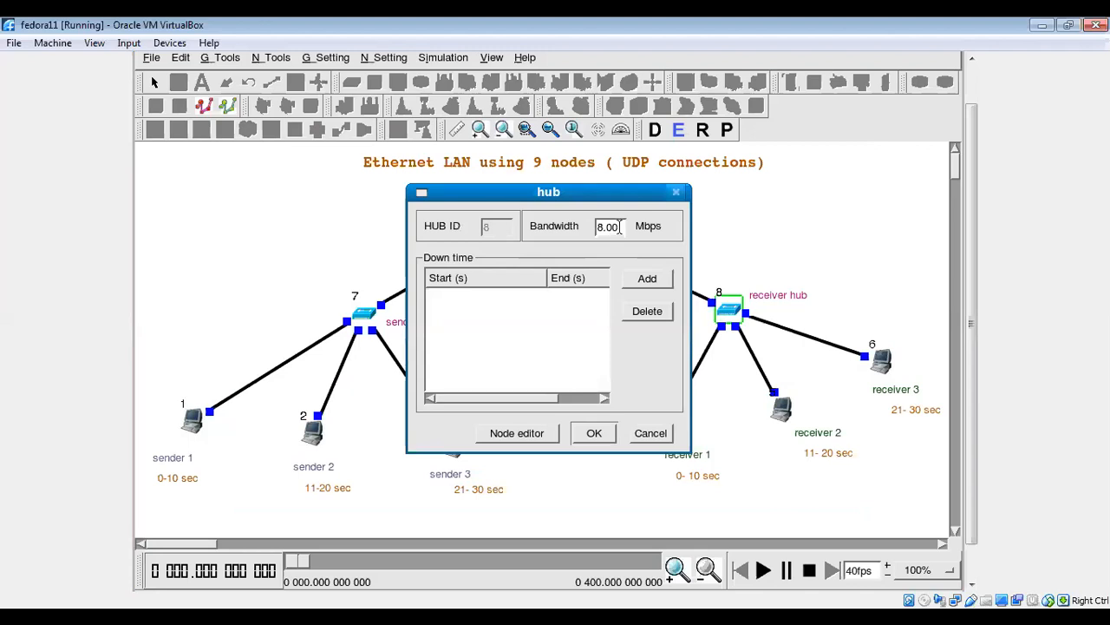
{"action": "left_click", "coordinate": [595, 433]}
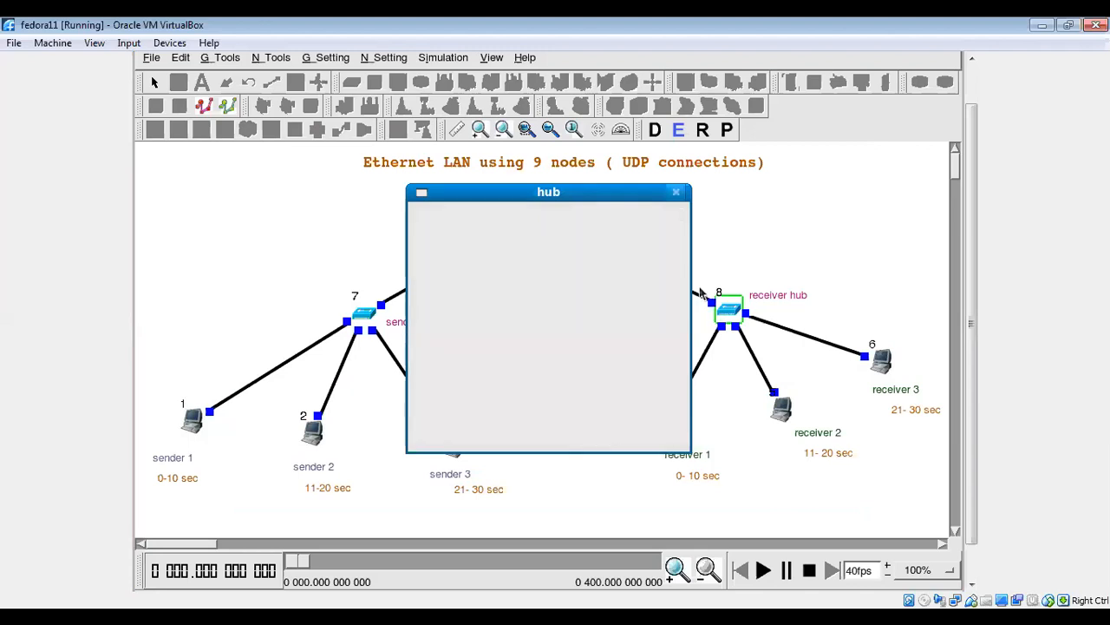
Step: Inspect the second port's MAC8023 module in Switch 9's node editor, and check the settings of the link between Switch 9 and Hub 8
{"action": "double_click", "coordinate": [539, 214]}
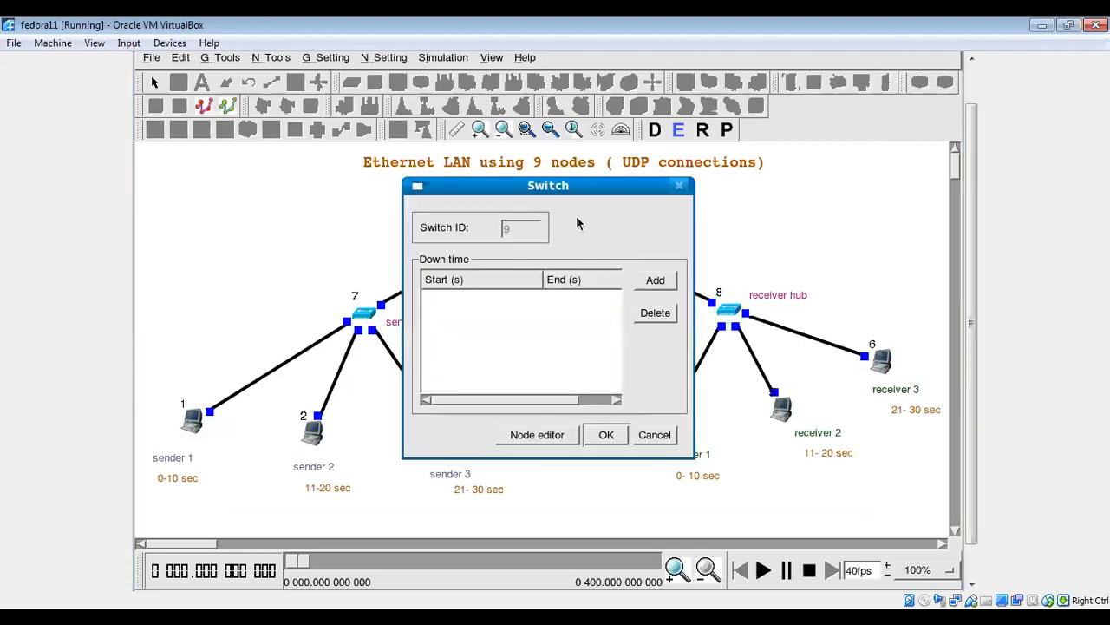
{"action": "left_click", "coordinate": [545, 438]}
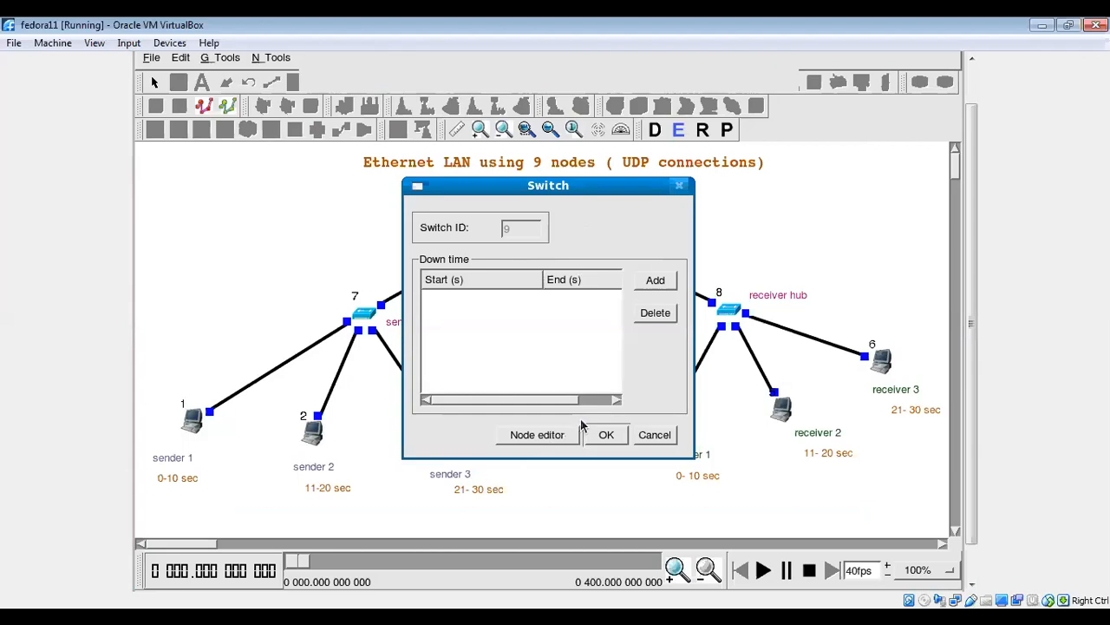
{"action": "left_click", "coordinate": [592, 288]}
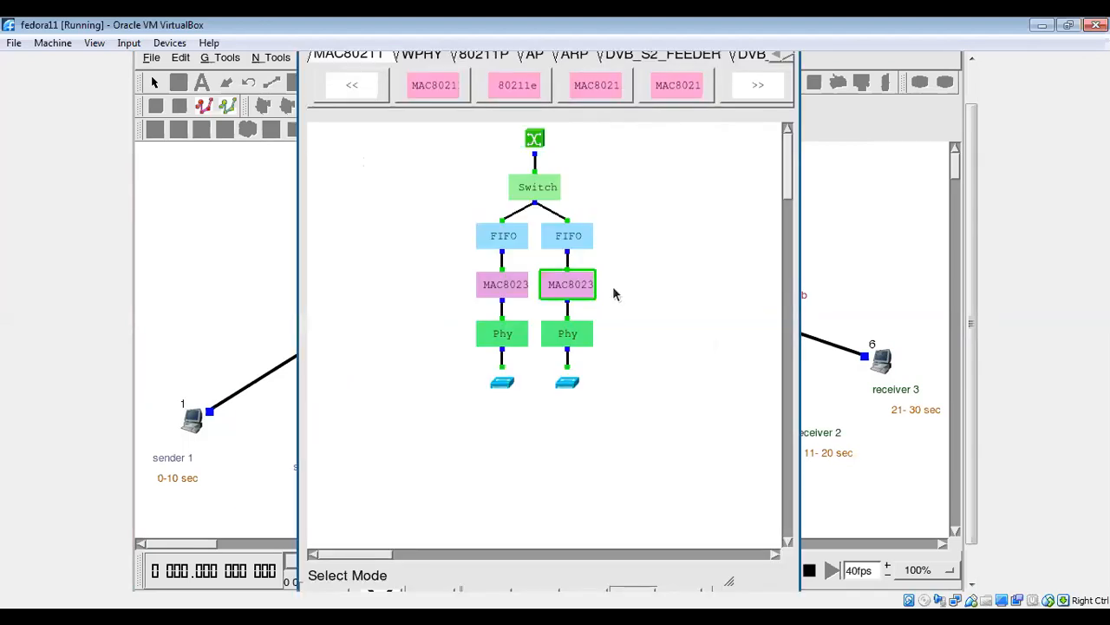
{"action": "double_click", "coordinate": [594, 286]}
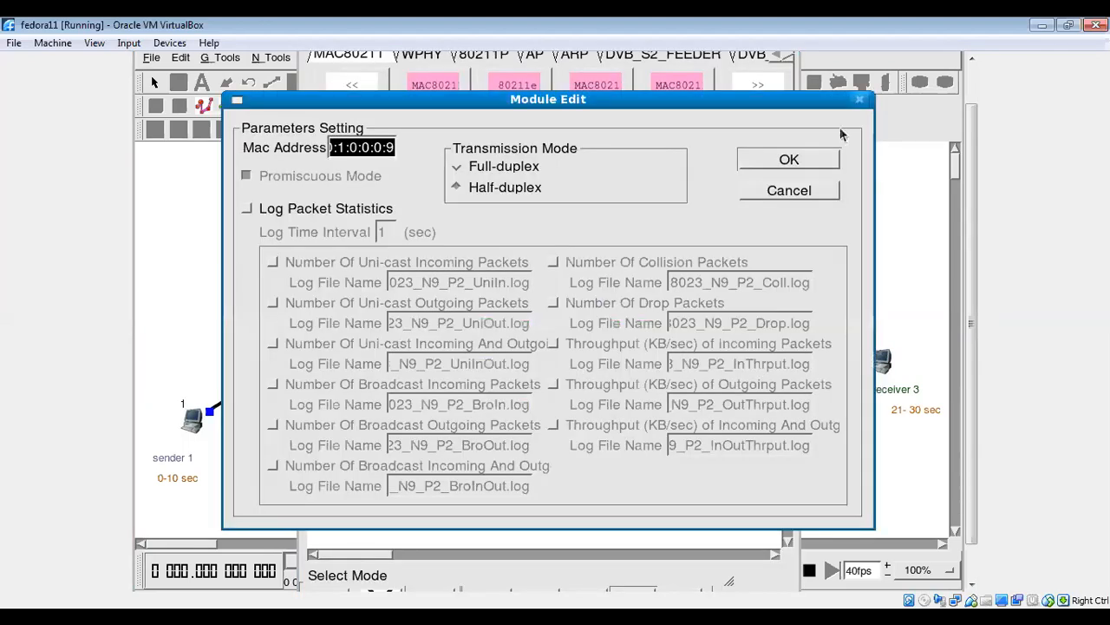
{"action": "left_click", "coordinate": [861, 102]}
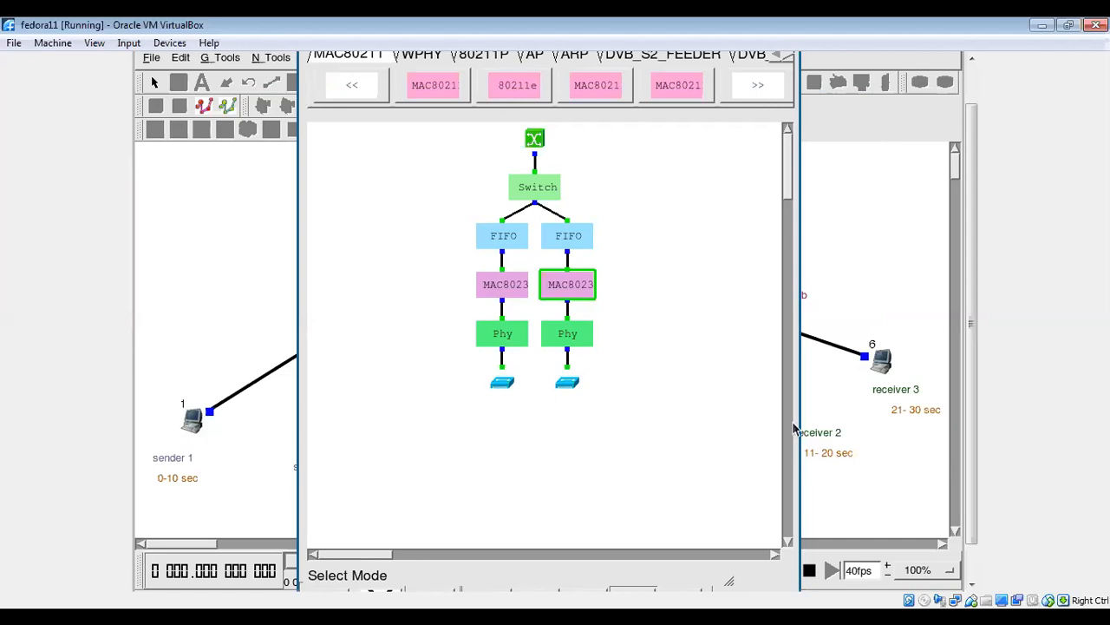
{"action": "left_click_drag", "start_coordinate": [794, 195], "coordinate": [793, 221]}
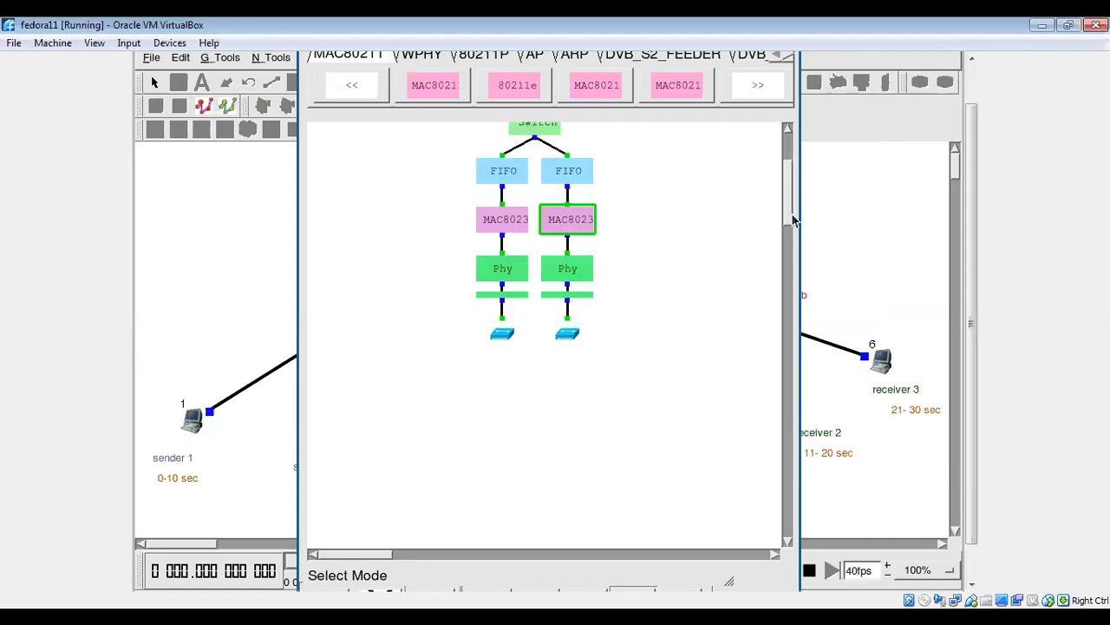
{"action": "left_click_drag", "start_coordinate": [968, 391], "coordinate": [971, 440]}
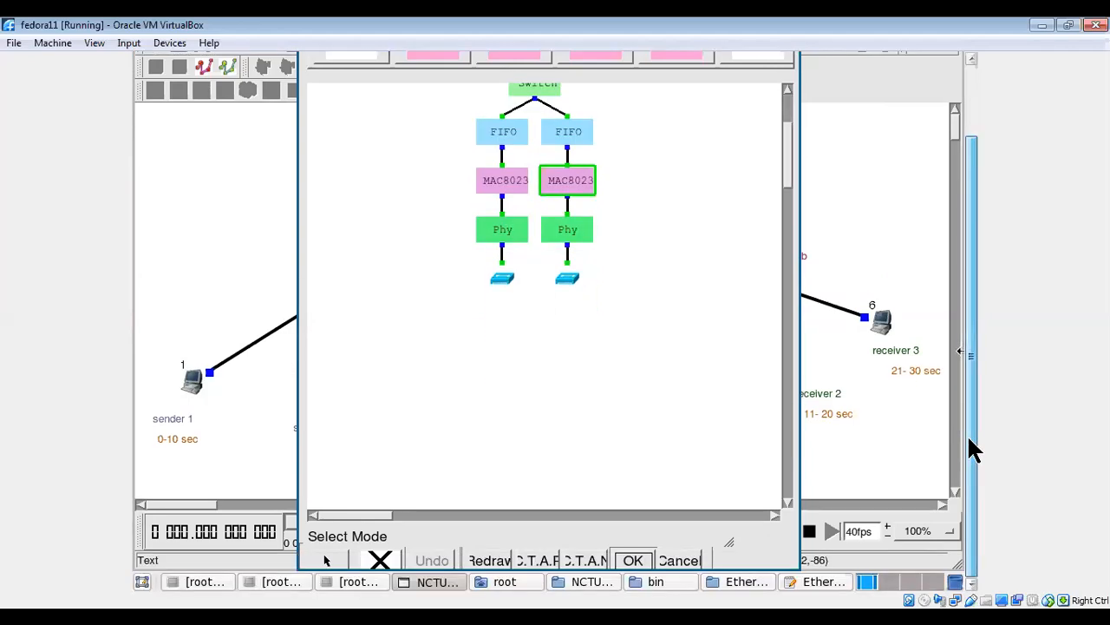
{"action": "left_click", "coordinate": [629, 560]}
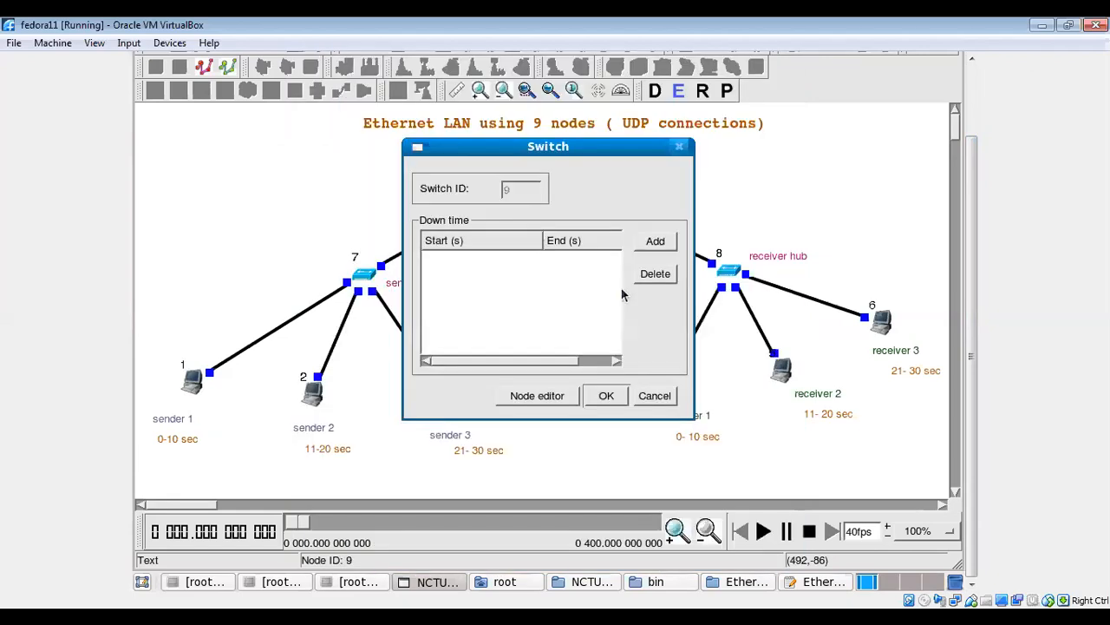
{"action": "left_click", "coordinate": [607, 397]}
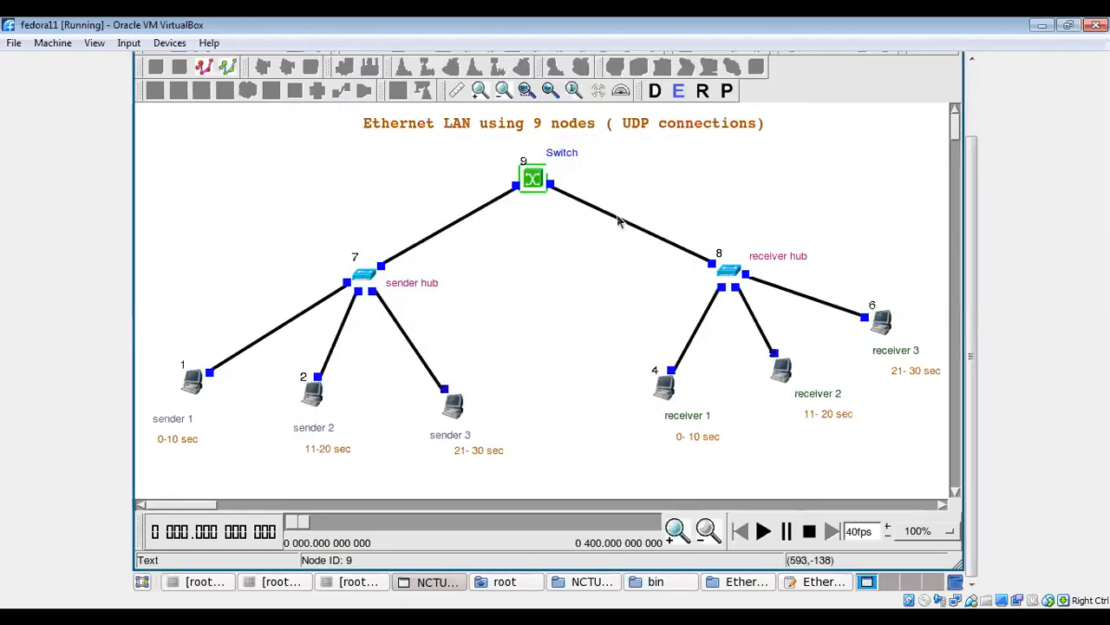
{"action": "double_click", "coordinate": [668, 246]}
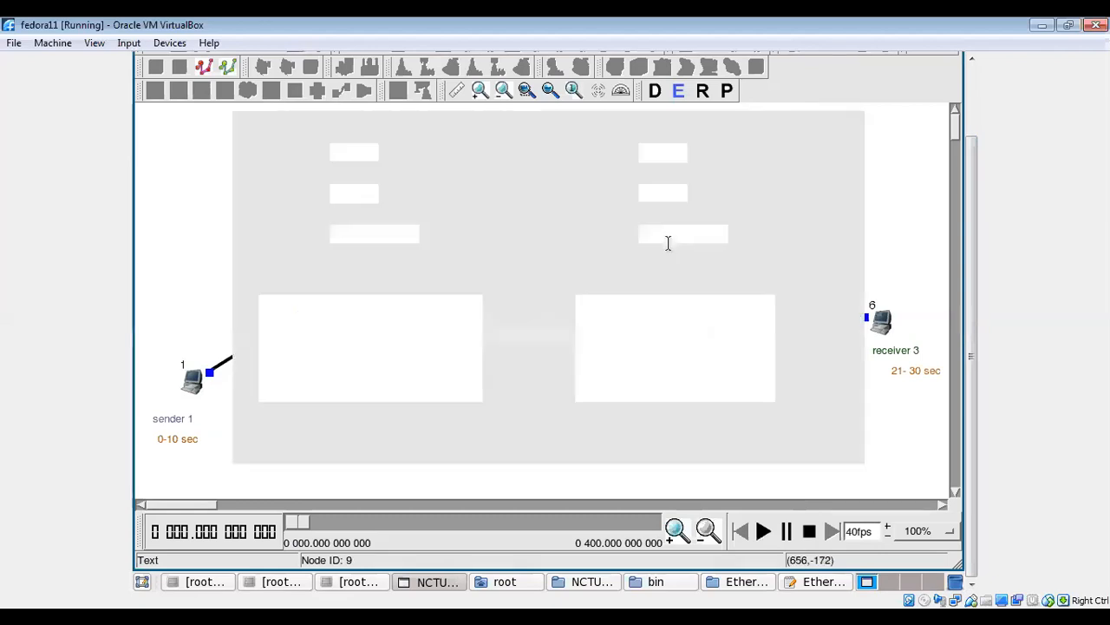
{"action": "left_click", "coordinate": [750, 437]}
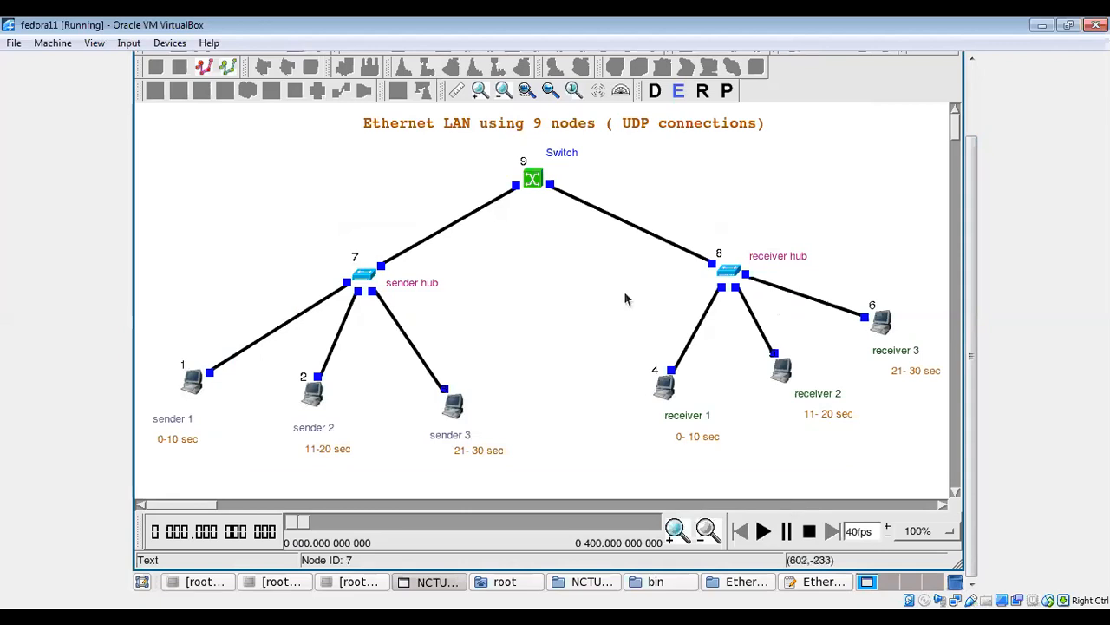
Step: Put the topology into Run mode, run the simulation, and accept the transfer of the result files
{"action": "scroll", "coordinate": [979, 290], "scroll_direction": "up", "scroll_amount": 2}
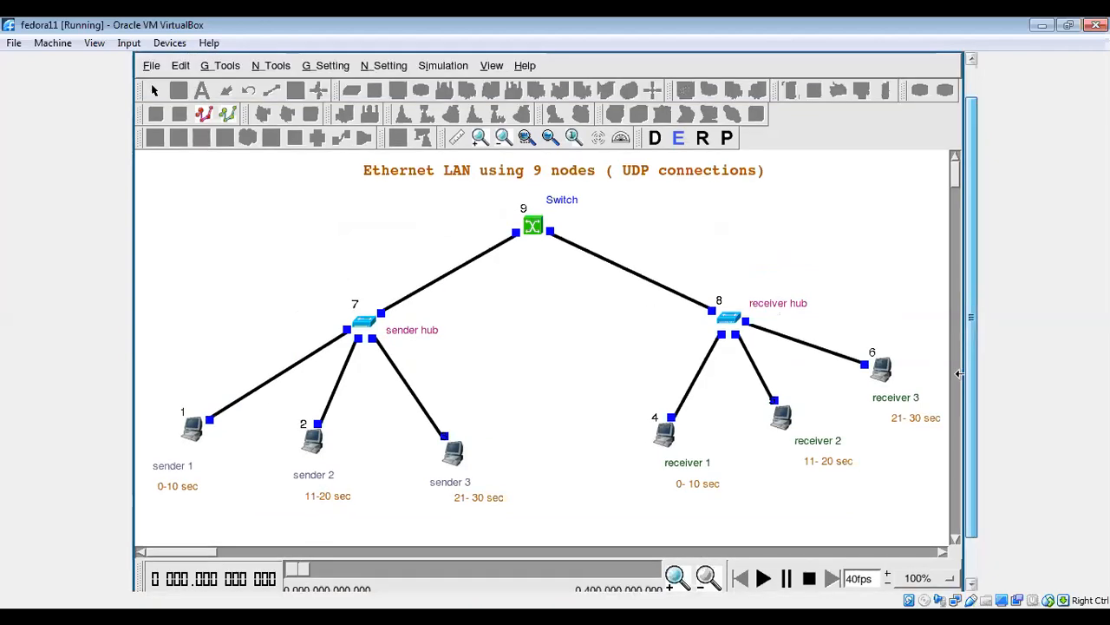
{"action": "left_click", "coordinate": [151, 65]}
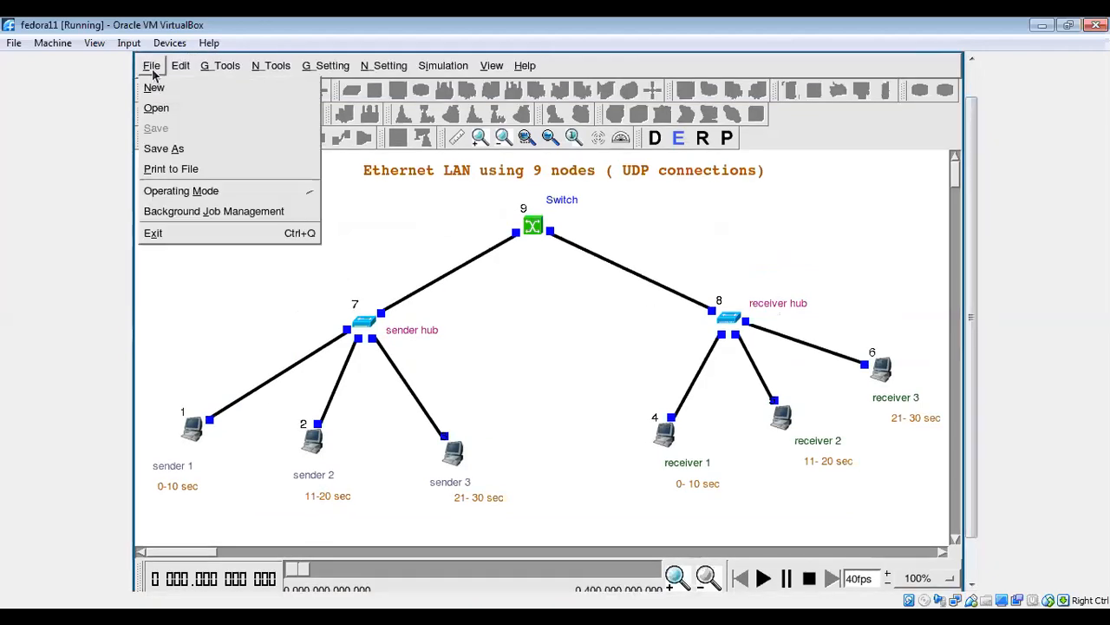
{"action": "left_click", "coordinate": [717, 216]}
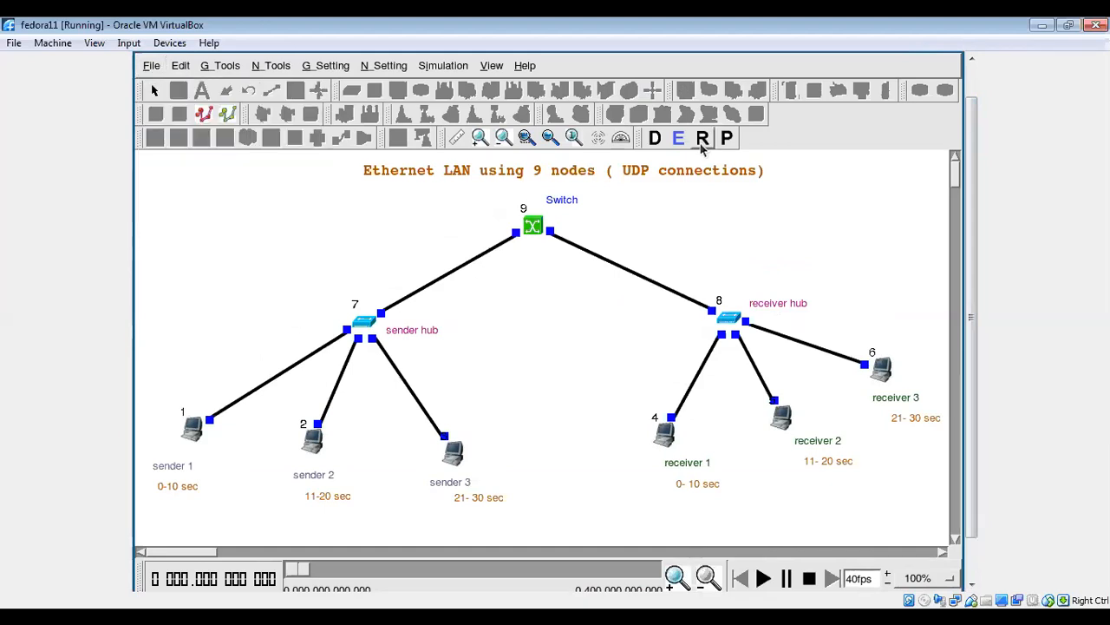
{"action": "left_click", "coordinate": [702, 142]}
{"action": "left_click", "coordinate": [560, 549]}
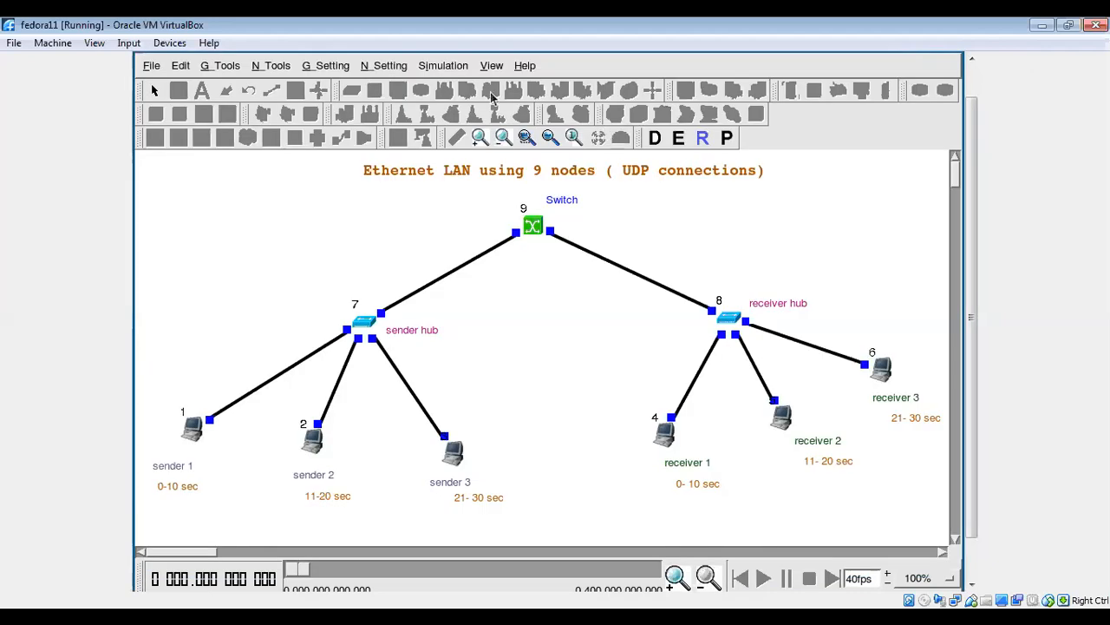
{"action": "left_click", "coordinate": [442, 65]}
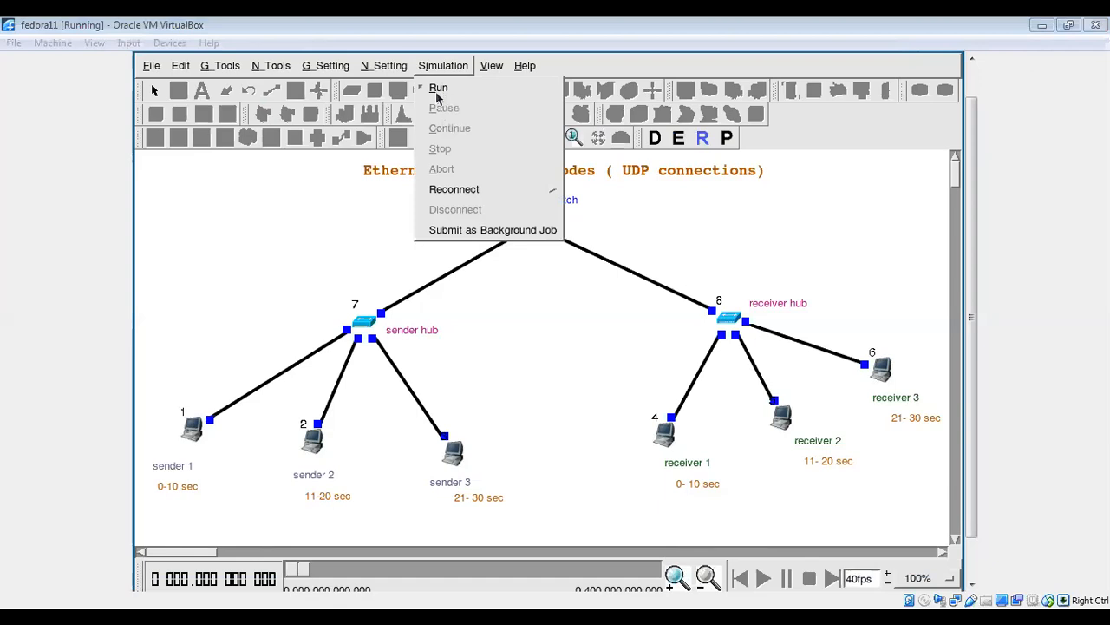
{"action": "left_click", "coordinate": [437, 90]}
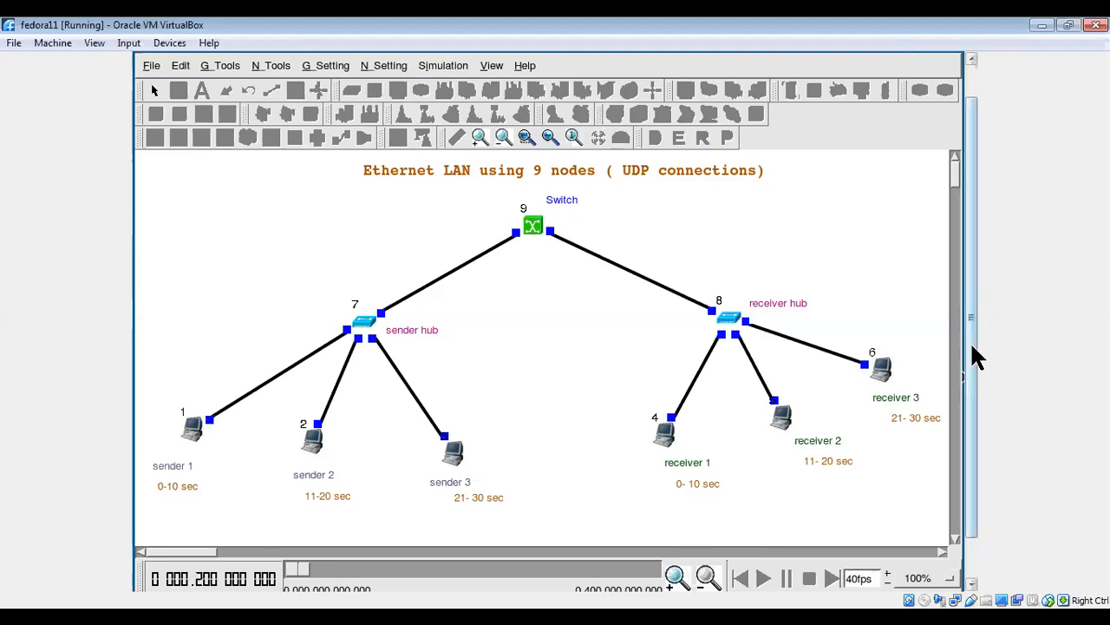
{"action": "scroll", "coordinate": [971, 388], "scroll_direction": "down", "scroll_amount": 1}
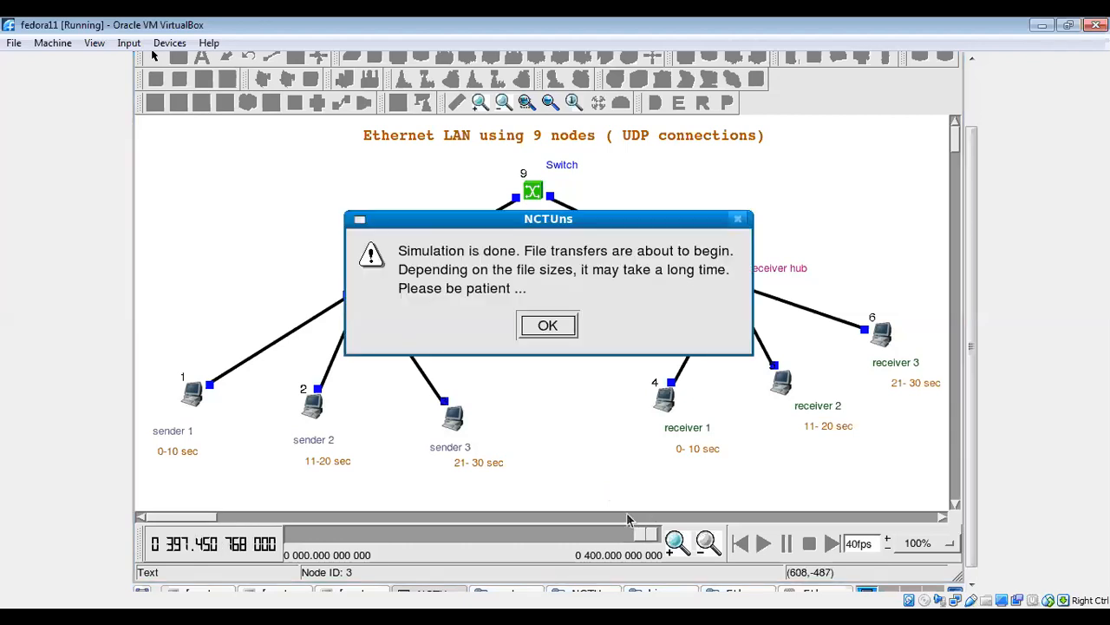
{"action": "left_click", "coordinate": [547, 328]}
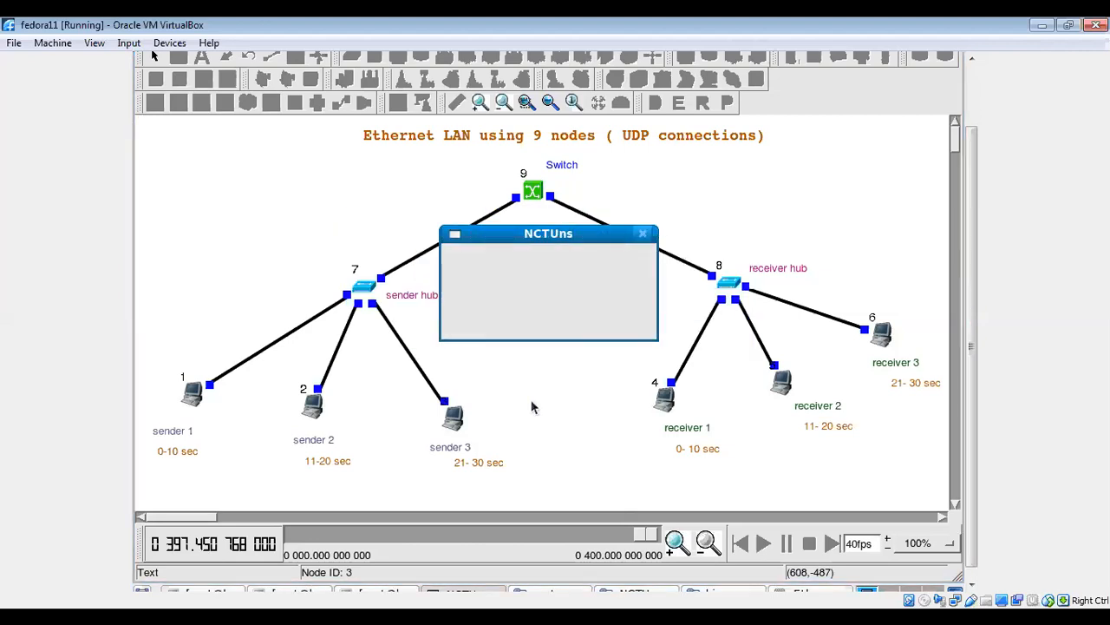
{"action": "left_click", "coordinate": [567, 310]}
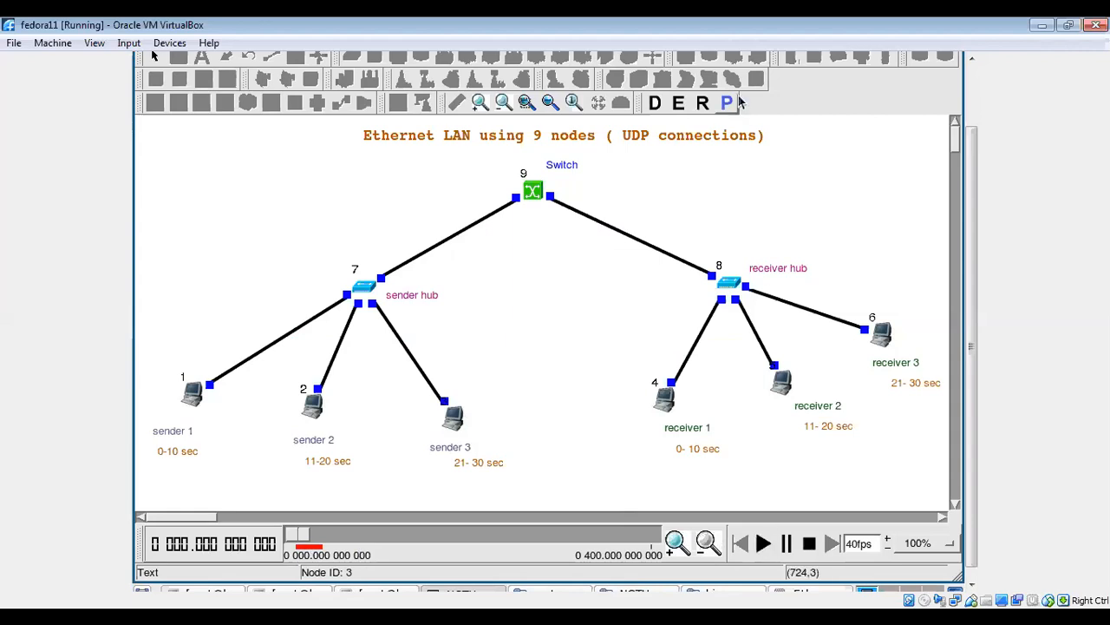
Step: Play back the simulated packet traffic through all three UDP connection periods and stop the playback
{"action": "left_click", "coordinate": [762, 543]}
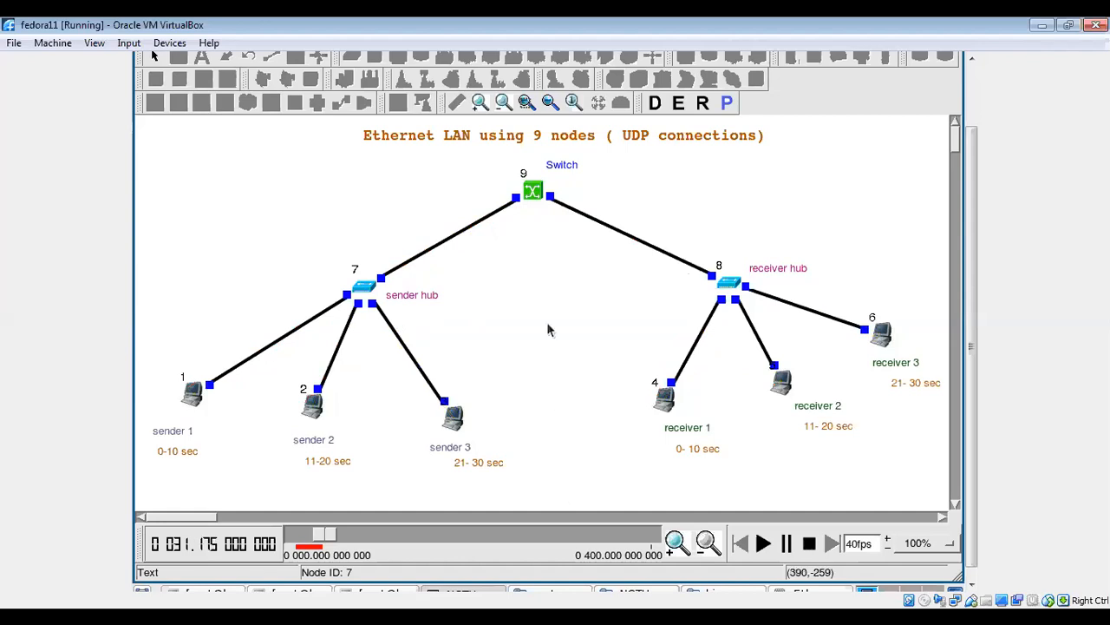
{"action": "left_click", "coordinate": [810, 546]}
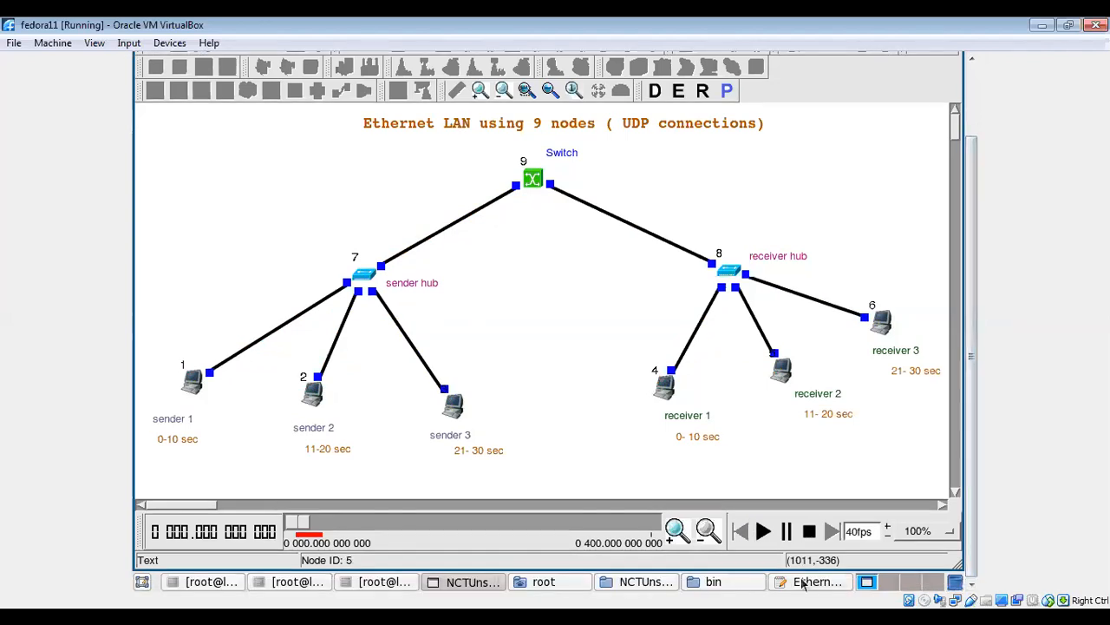
Step: Switch to the file browser showing the bin directory and open the Ethernet_Lan_9n.results folder
{"action": "left_click", "coordinate": [724, 581]}
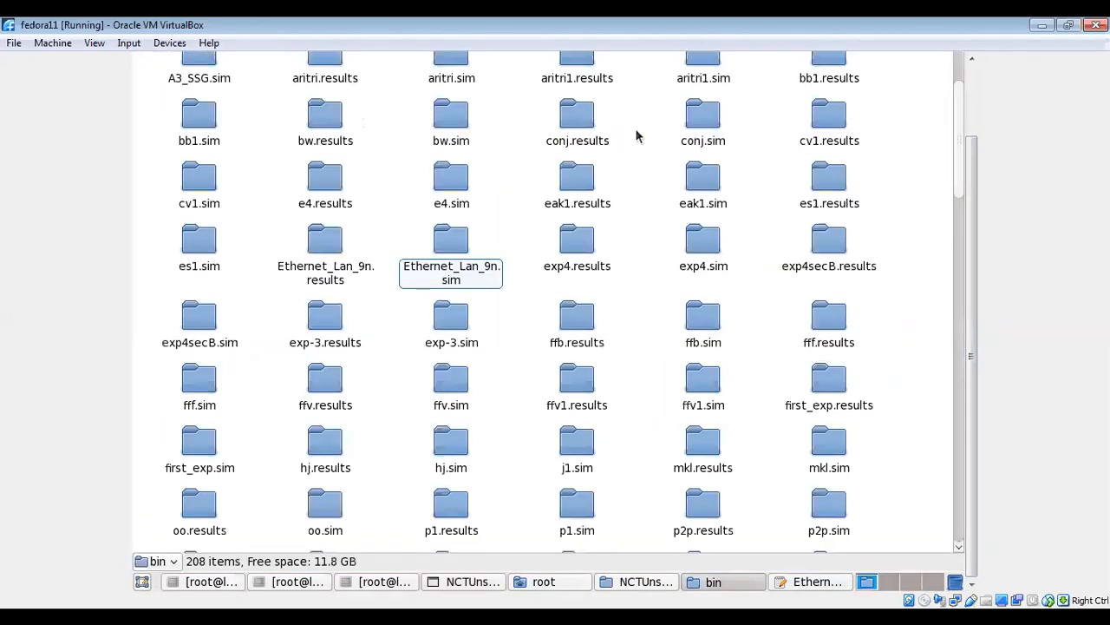
{"action": "left_click", "coordinate": [457, 247]}
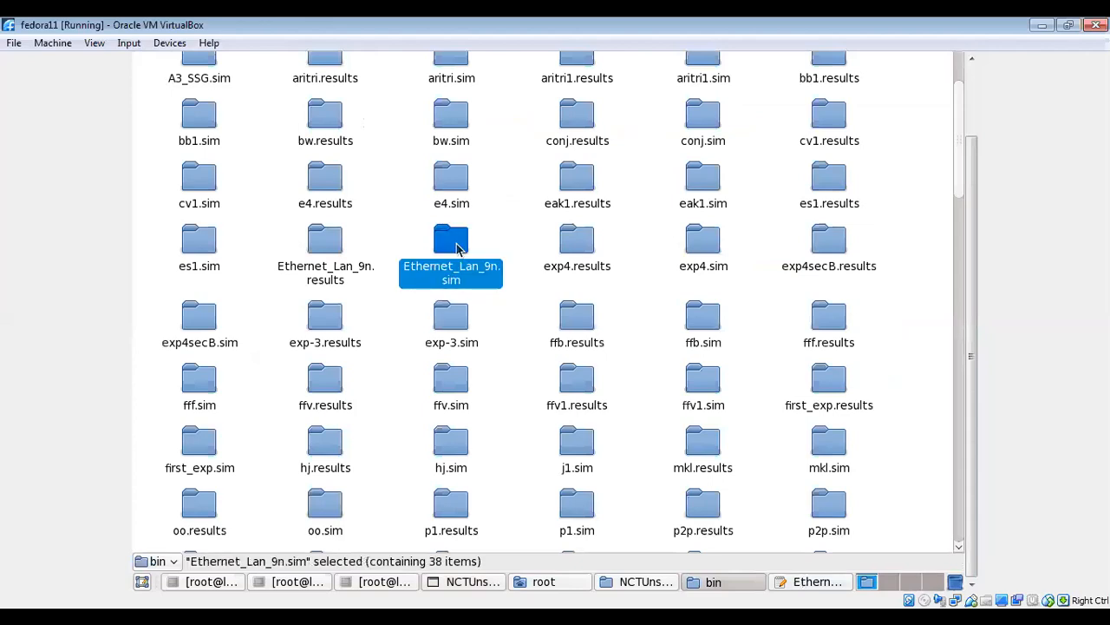
{"action": "double_click", "coordinate": [457, 247]}
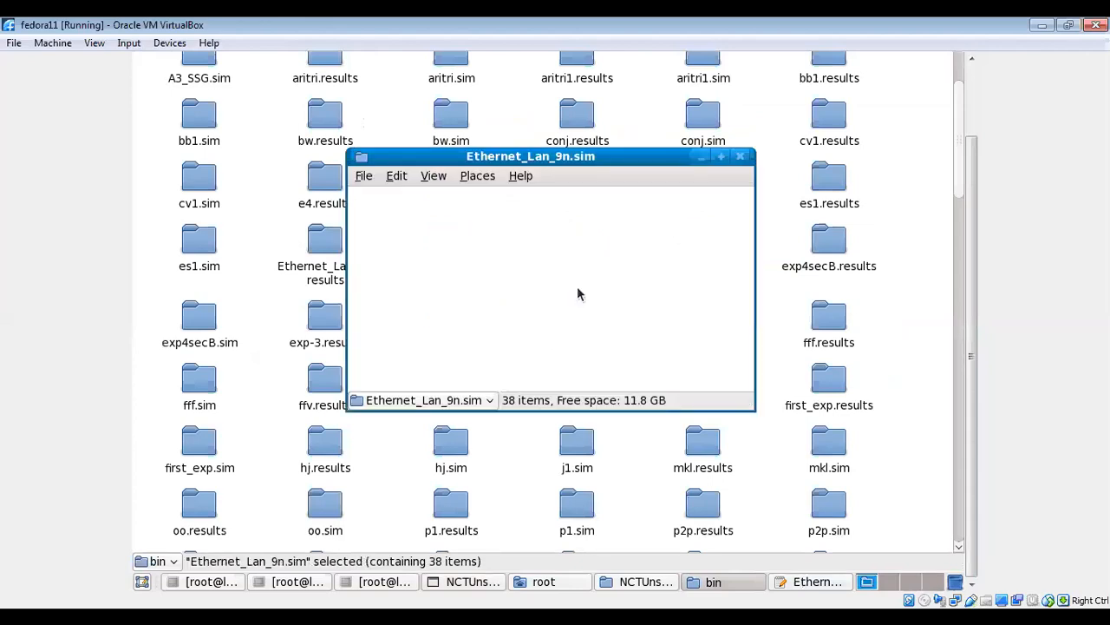
{"action": "left_click", "coordinate": [742, 158]}
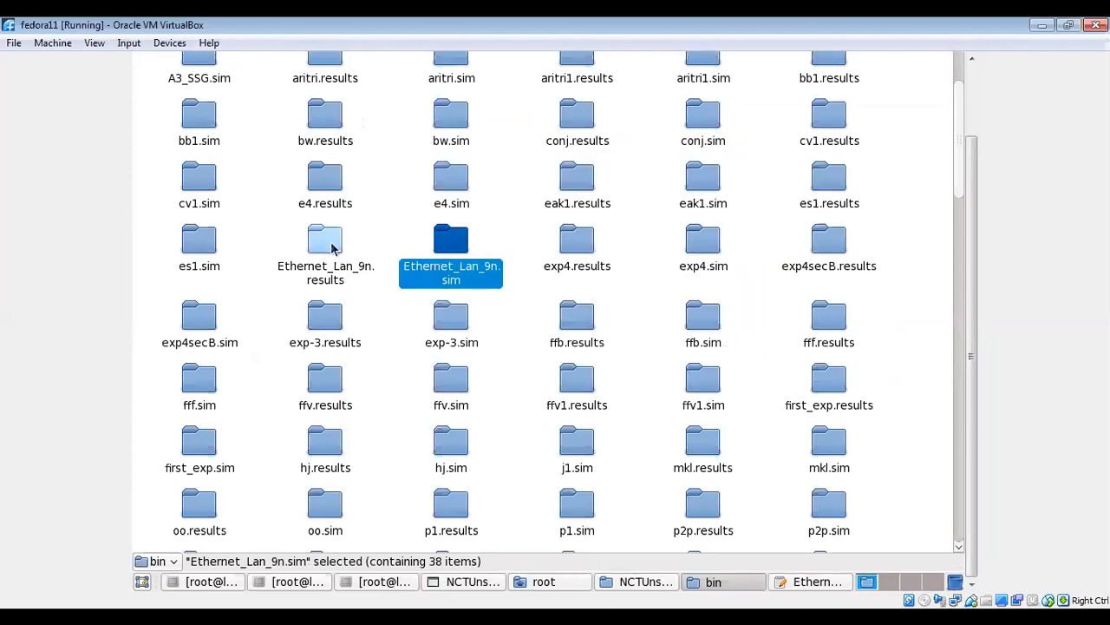
{"action": "left_click", "coordinate": [328, 243]}
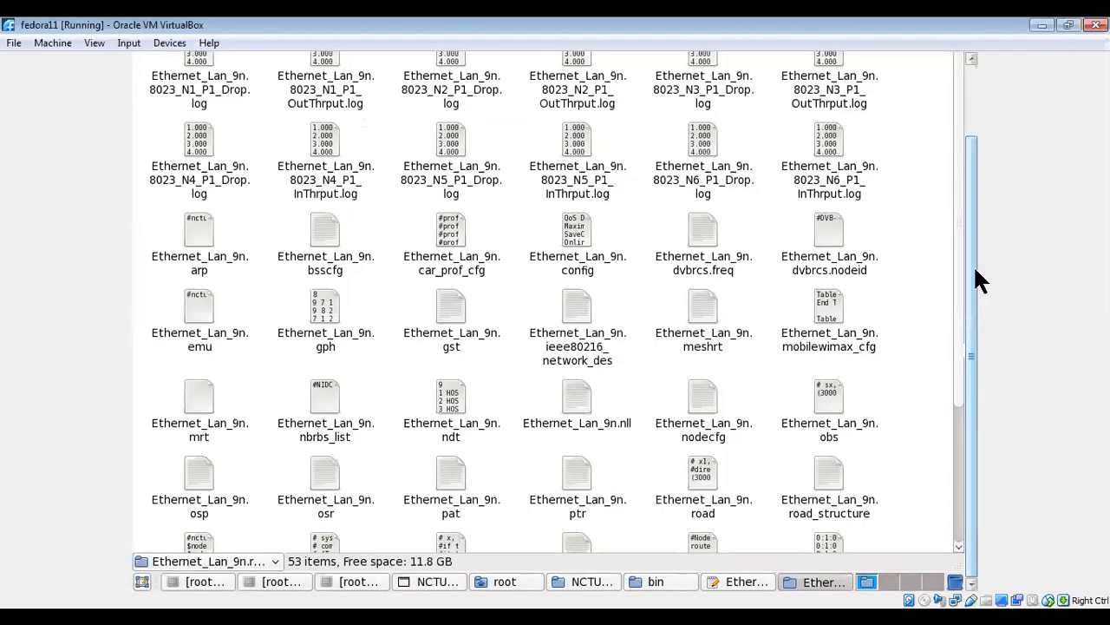
Step: Open the six port 1 drop logs of nodes 1 to 6 together from the results folder
{"action": "left_click", "coordinate": [202, 142]}
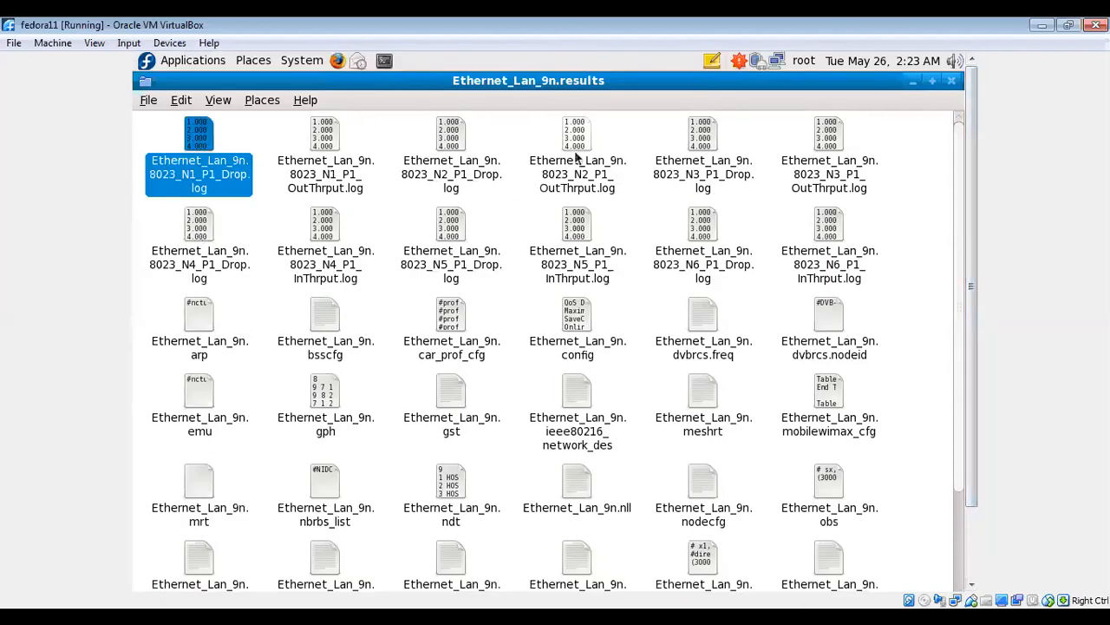
{"action": "left_click", "coordinate": [450, 139], "text": "ctrl"}
{"action": "left_click", "coordinate": [702, 137], "text": "ctrl"}
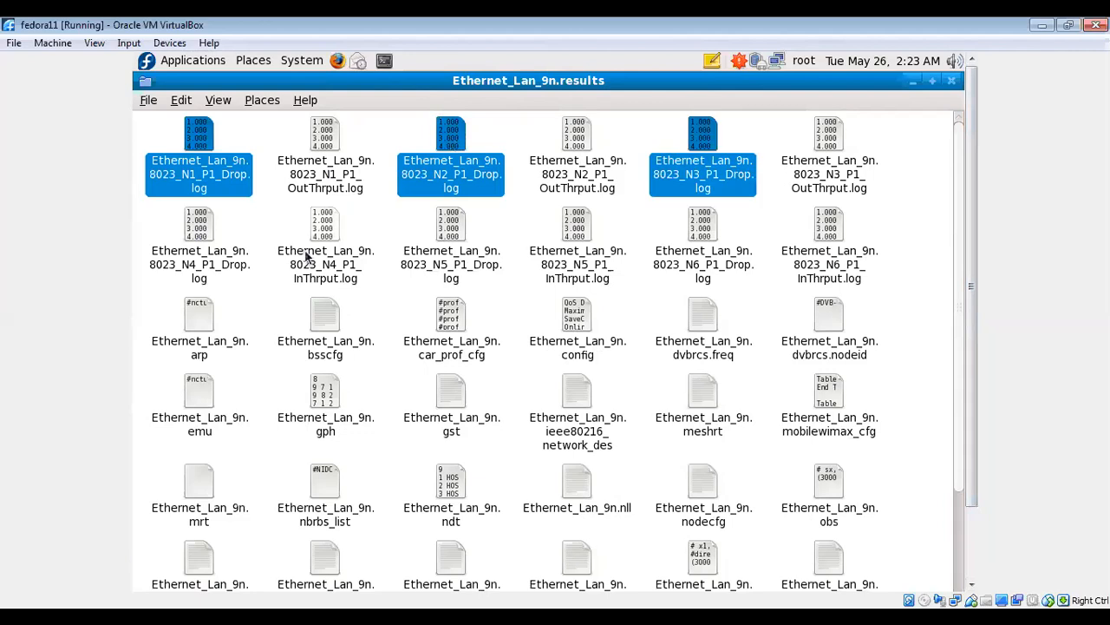
{"action": "left_click", "coordinate": [198, 227], "text": "ctrl"}
{"action": "left_click", "coordinate": [473, 256], "text": "ctrl"}
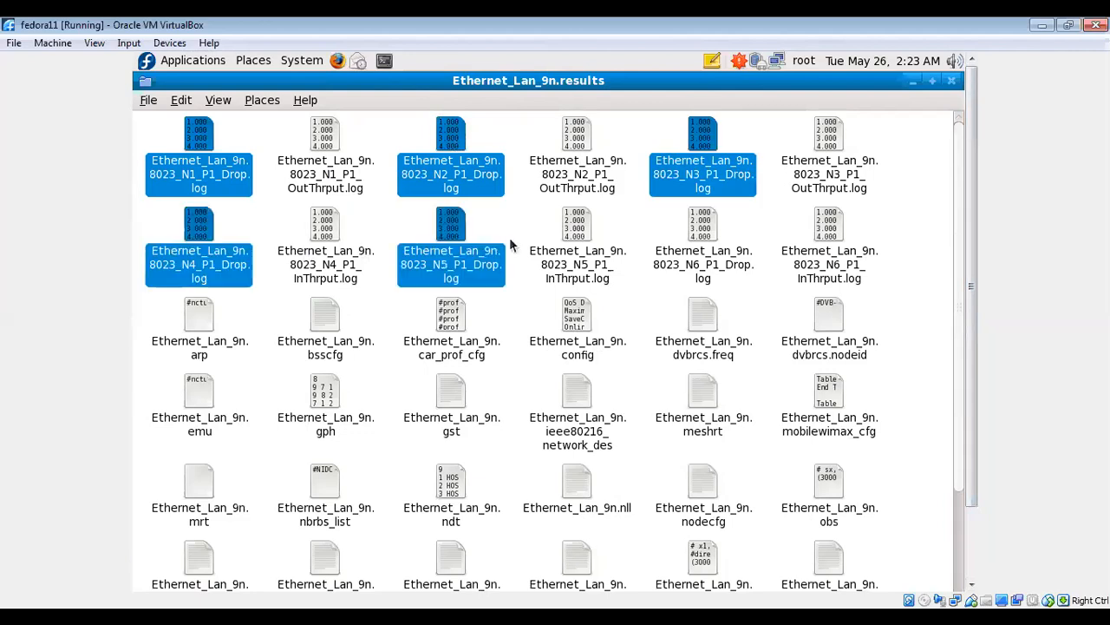
{"action": "left_click", "coordinate": [700, 260], "text": "ctrl"}
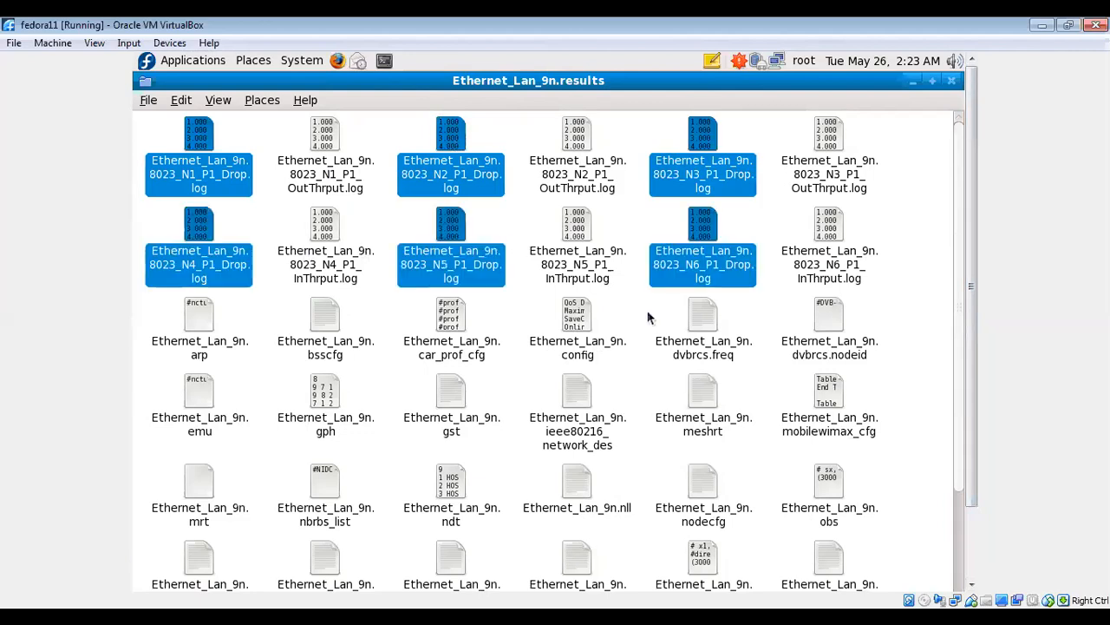
{"action": "key", "text": "Return"}
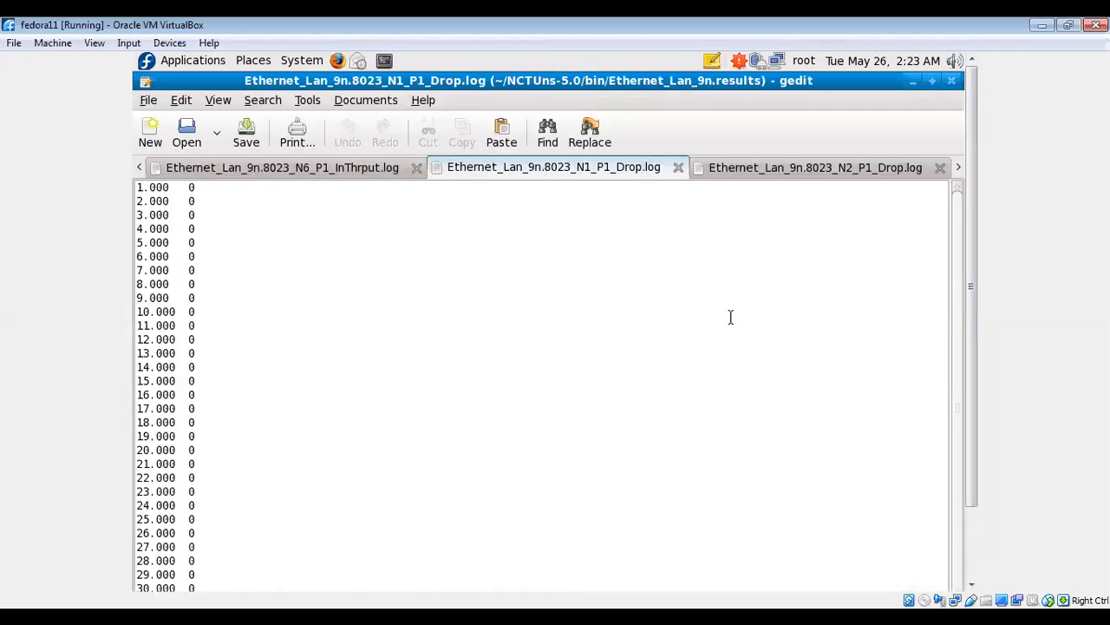
Step: Reload the node 6 InThrput log, the node 1 to 3 OutThrput logs and the node 4 InThrput log from disk
{"action": "left_click", "coordinate": [338, 167]}
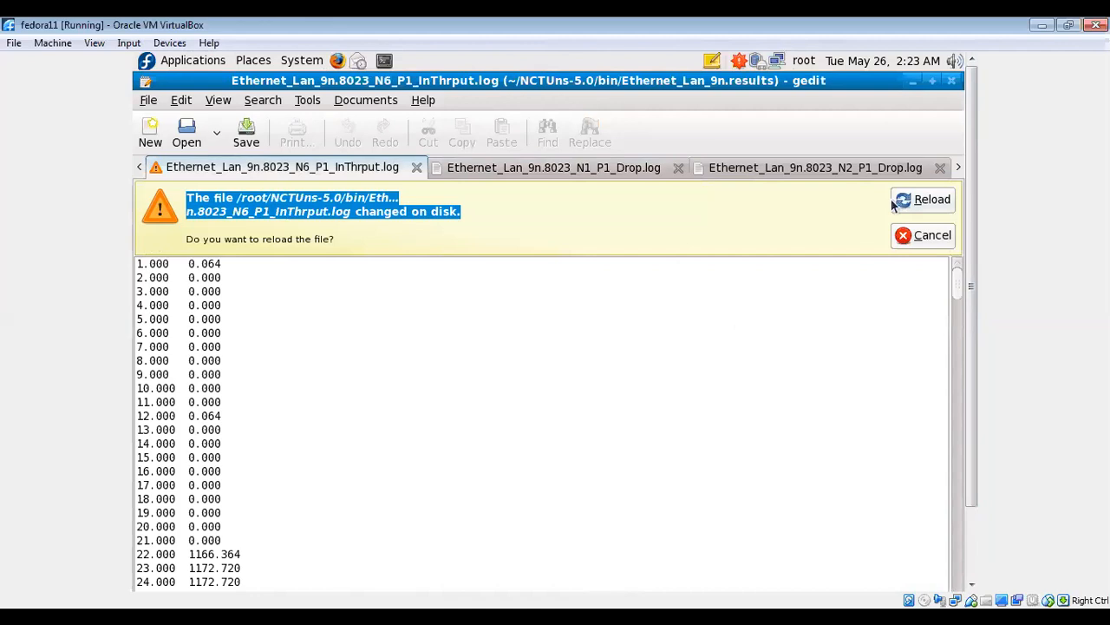
{"action": "left_click", "coordinate": [923, 200]}
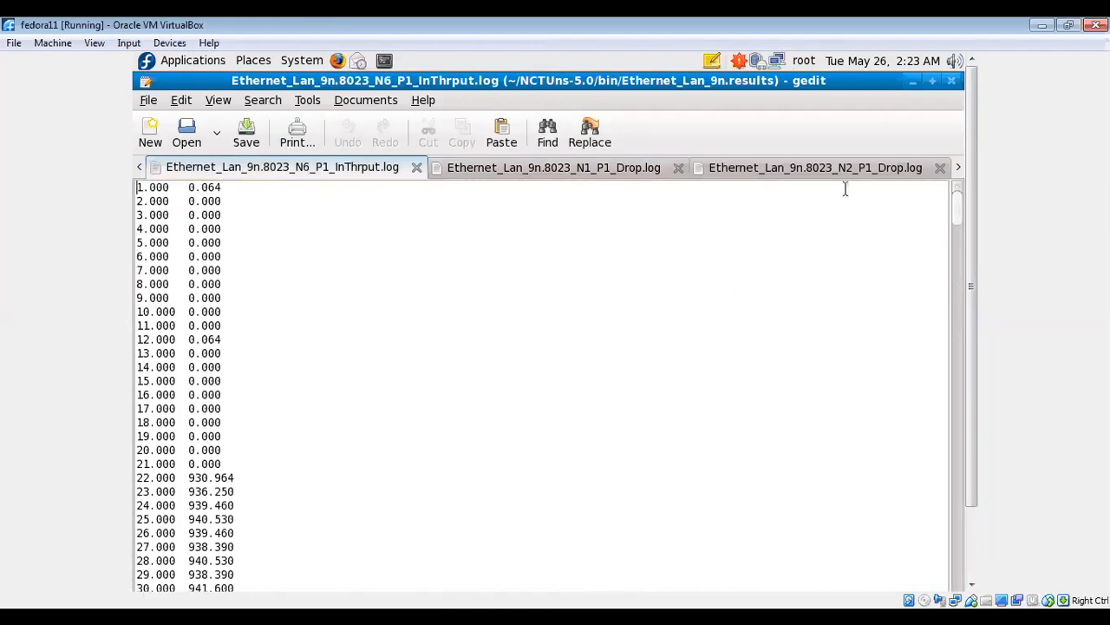
{"action": "left_click", "coordinate": [137, 164]}
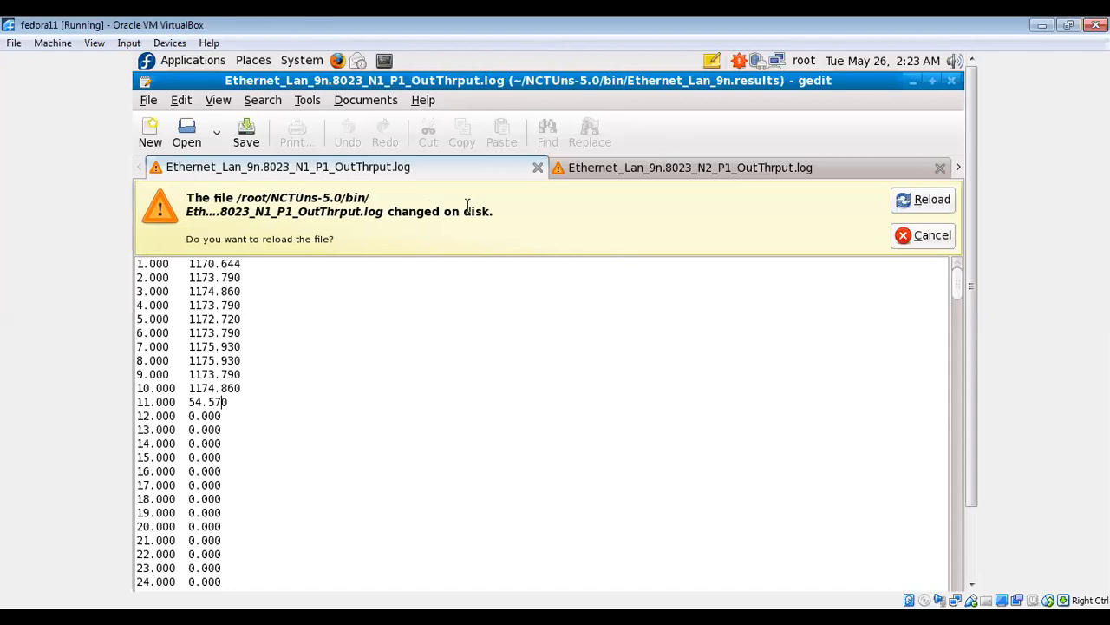
{"action": "left_click", "coordinate": [920, 202]}
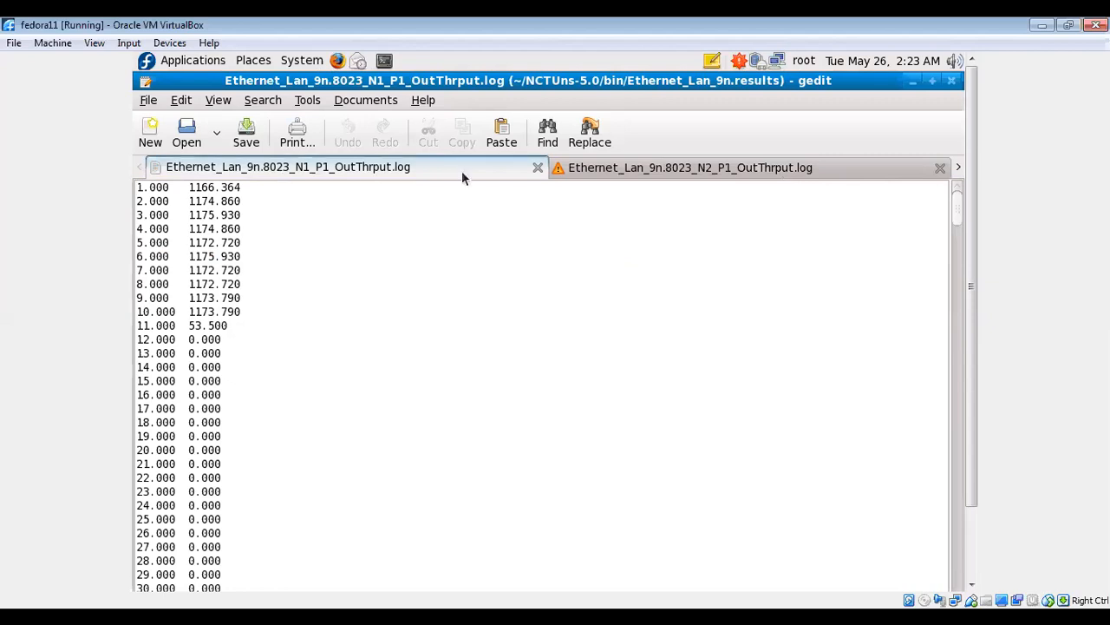
{"action": "left_click", "coordinate": [651, 177]}
{"action": "left_click", "coordinate": [928, 204]}
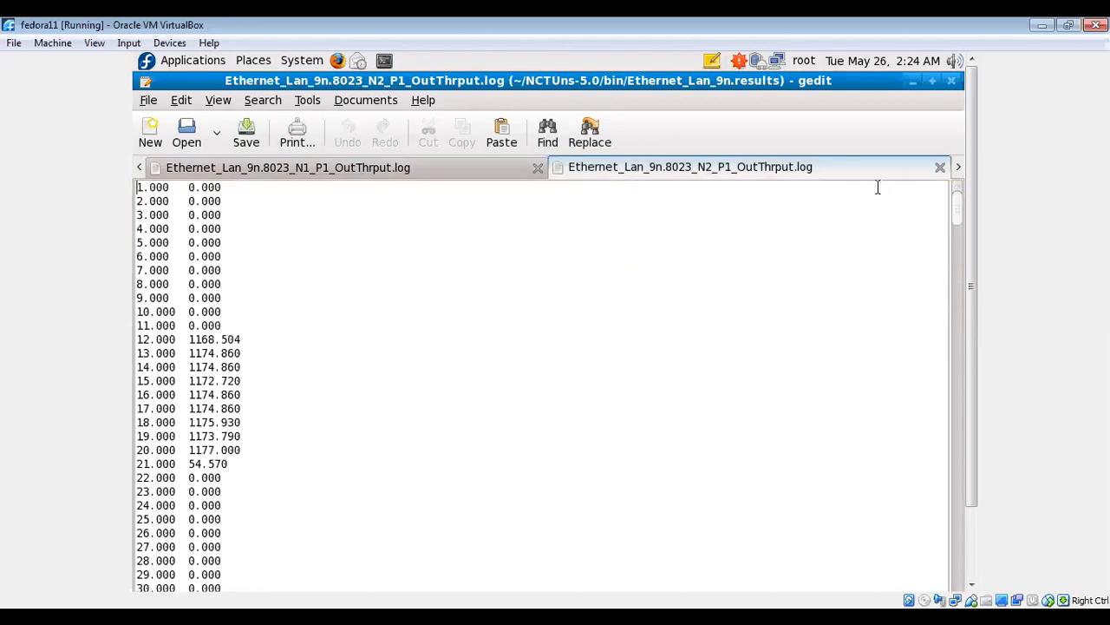
{"action": "left_click", "coordinate": [958, 168]}
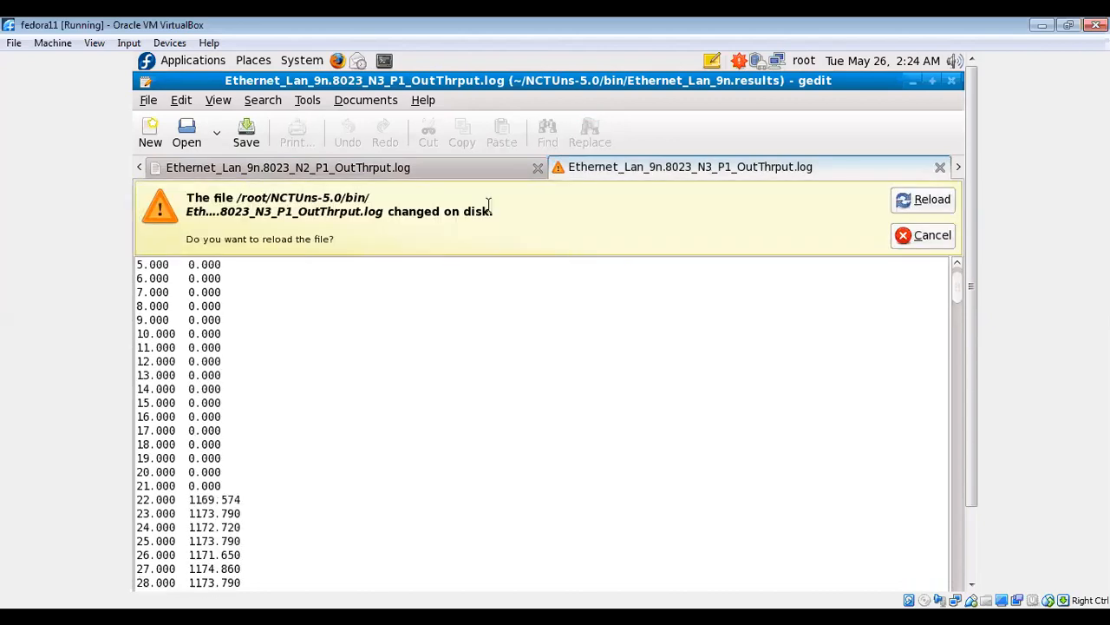
{"action": "left_click", "coordinate": [926, 203]}
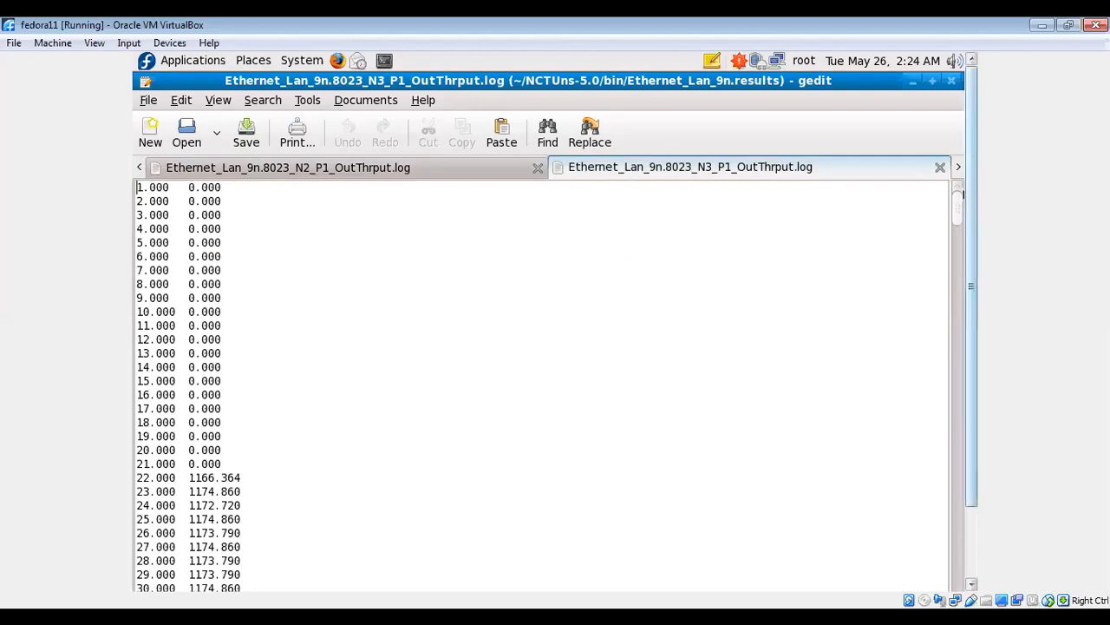
{"action": "left_click", "coordinate": [958, 168]}
{"action": "left_click", "coordinate": [921, 200]}
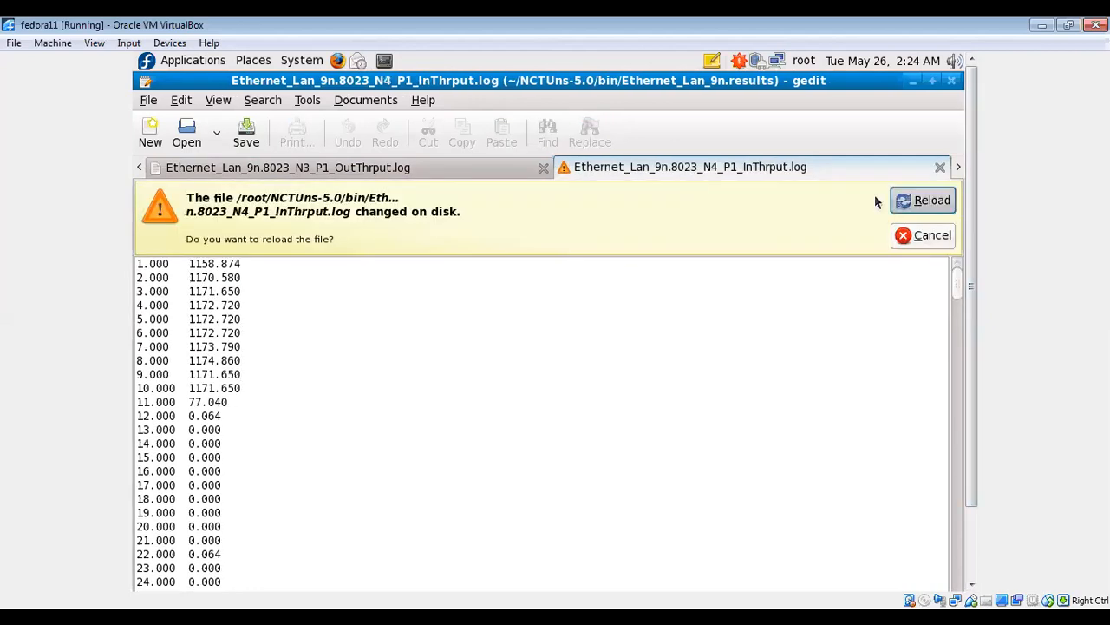
Step: Review the OutThrput logs of sender nodes 1, 2 and 3
{"action": "left_click", "coordinate": [375, 169]}
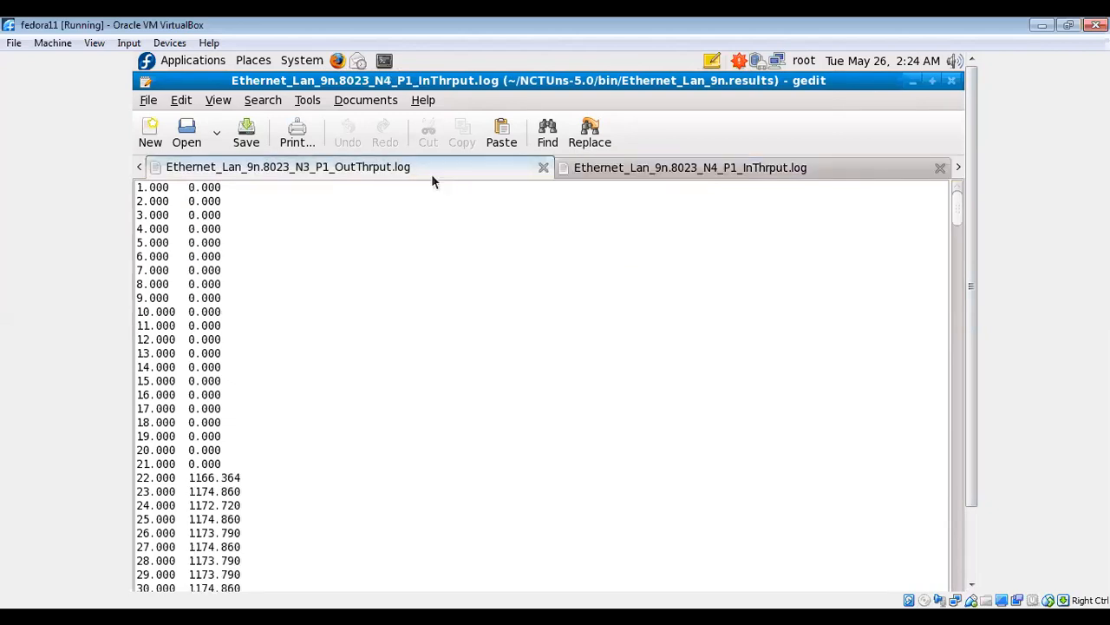
{"action": "left_click", "coordinate": [140, 167]}
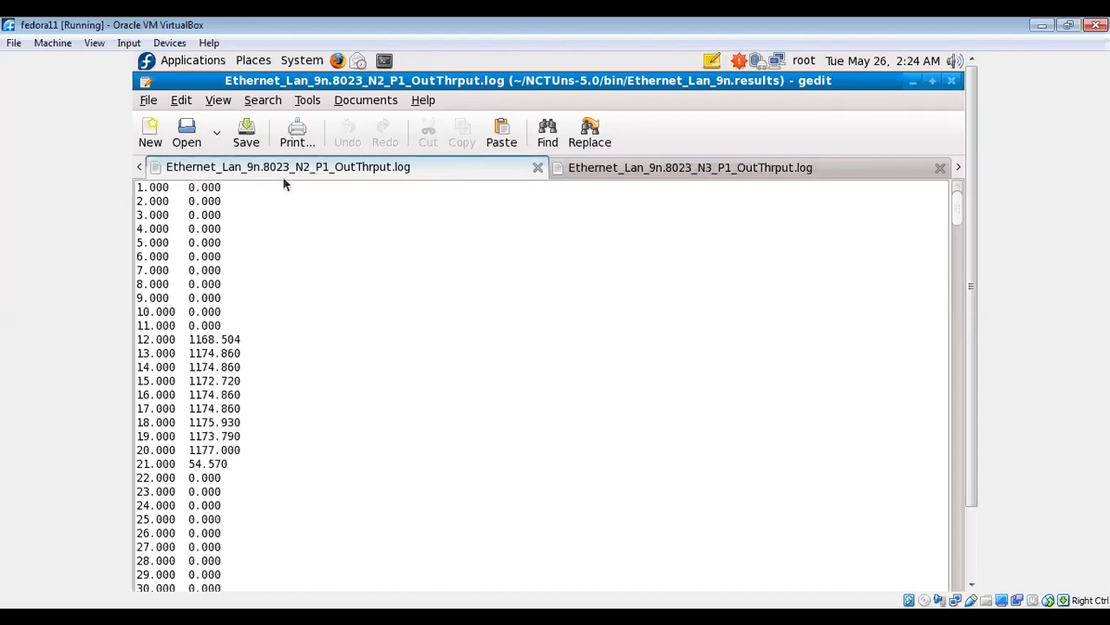
{"action": "left_click", "coordinate": [140, 167]}
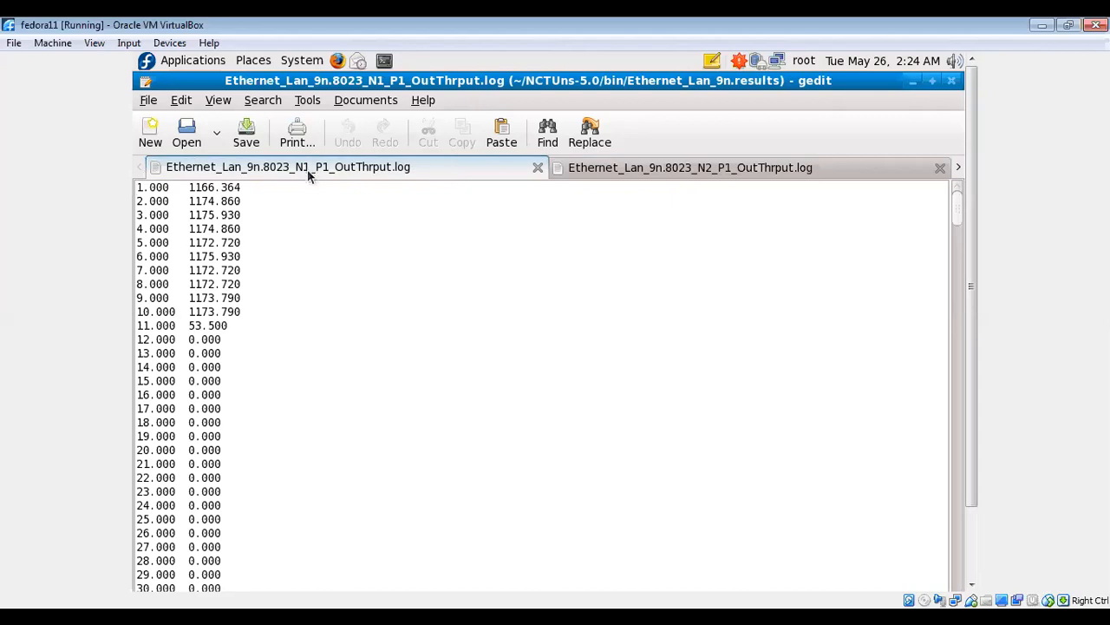
{"action": "scroll", "coordinate": [307, 169], "scroll_direction": "down", "scroll_amount": 1}
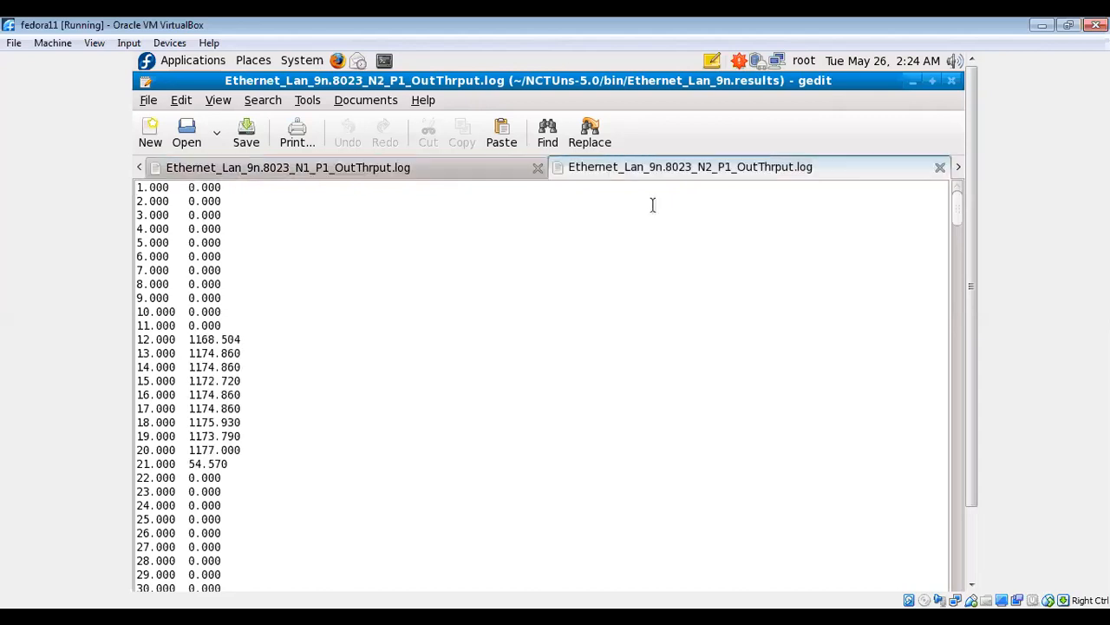
{"action": "left_click", "coordinate": [959, 168]}
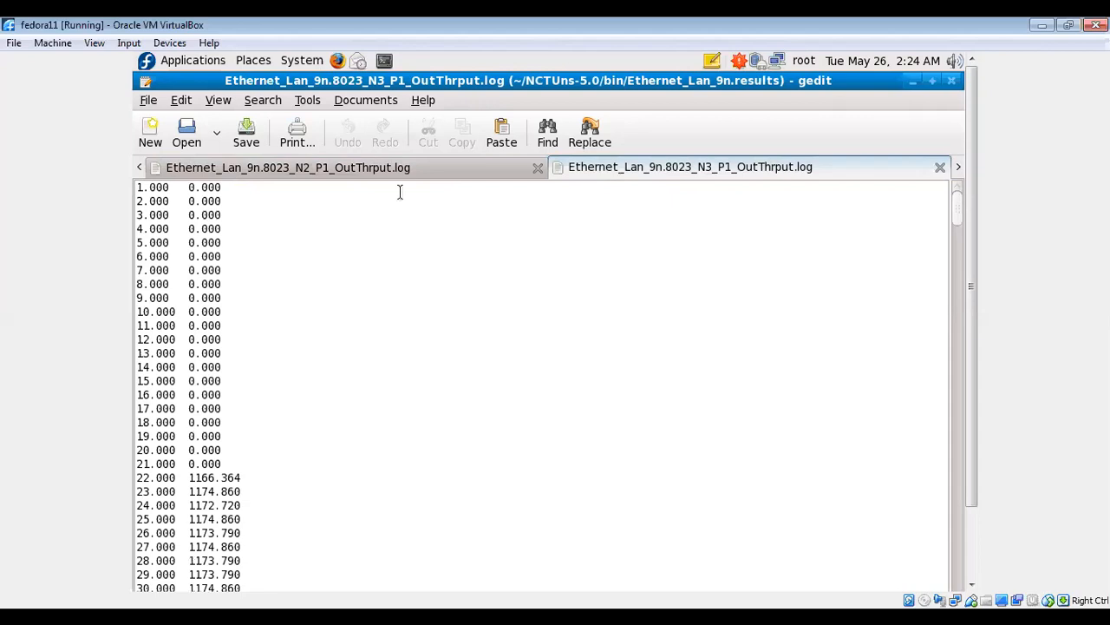
Step: Review the InThrput logs of receiver nodes 4, 5 and 6, reloading node 5's log from disk
{"action": "left_click", "coordinate": [959, 168]}
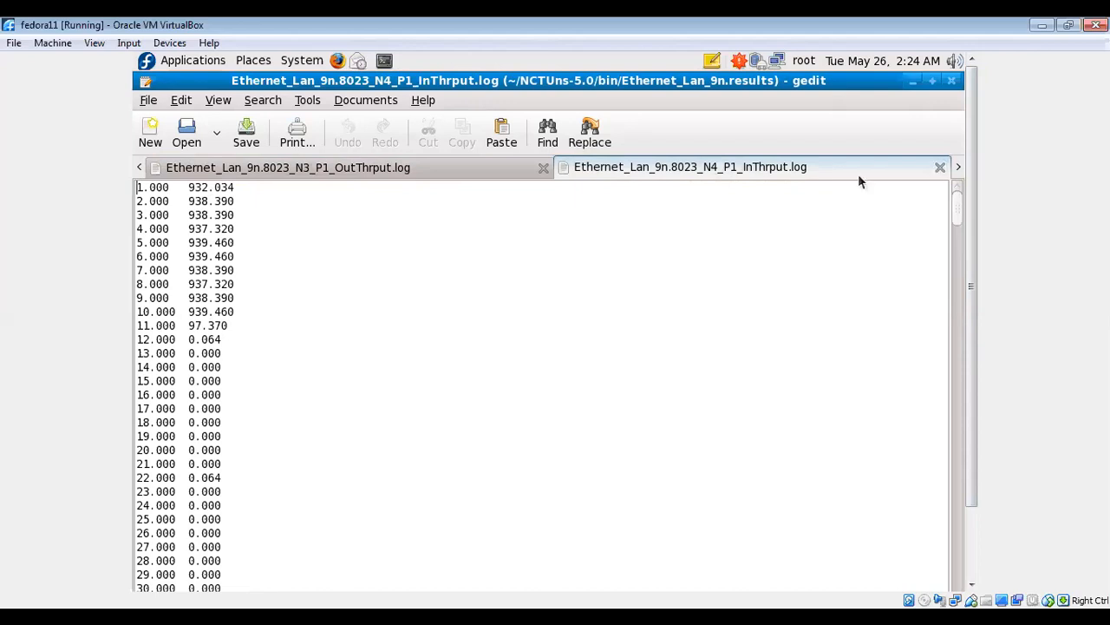
{"action": "left_click", "coordinate": [959, 171]}
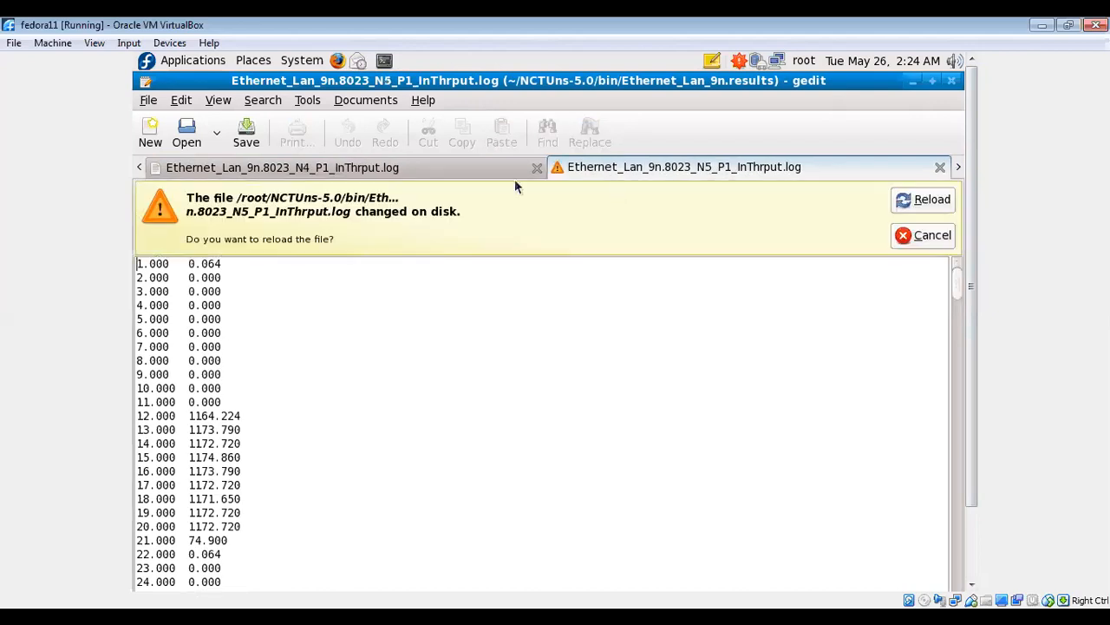
{"action": "left_click", "coordinate": [926, 205]}
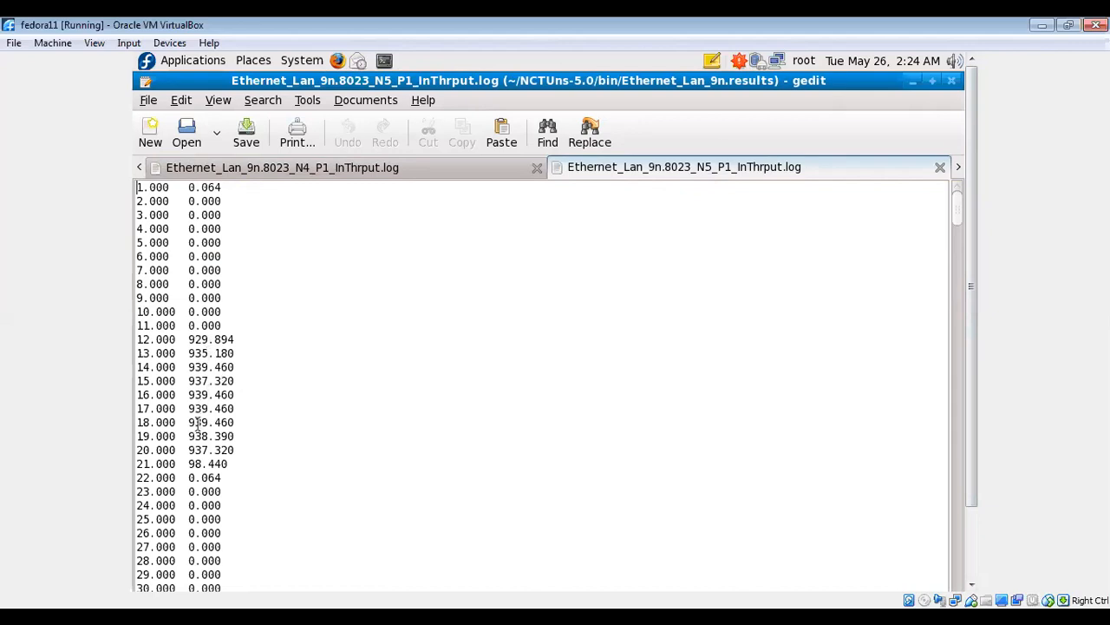
{"action": "left_click", "coordinate": [959, 168]}
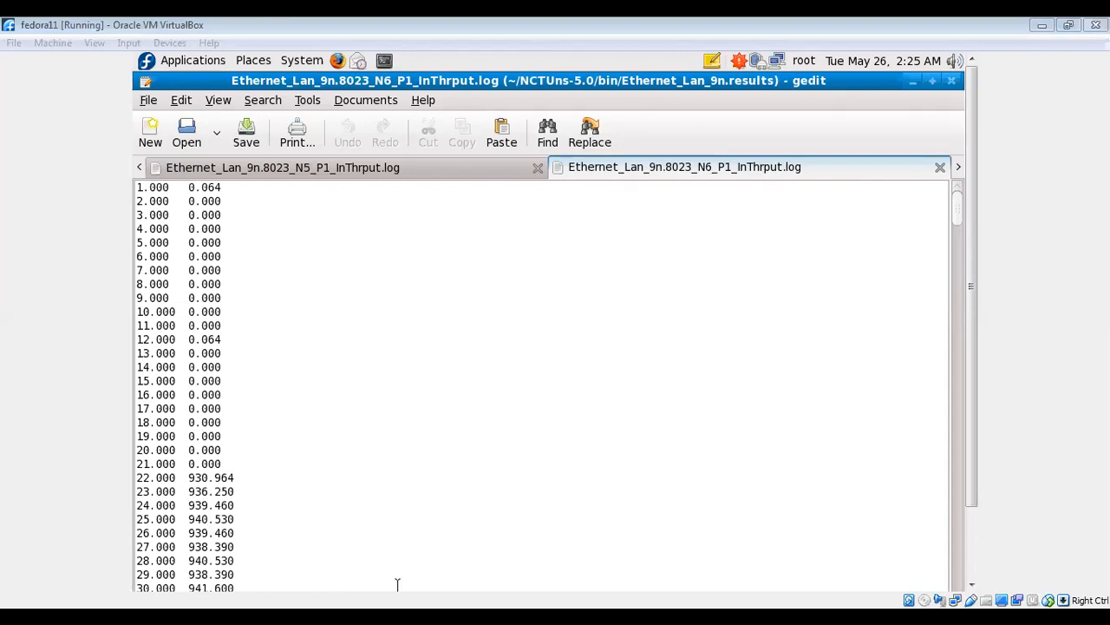
Step: Switch to Acrobat Reader and highlight the table's three inthroughput values and the receiver bandwidths 8 and 6 in yellow
{"action": "left_click", "coordinate": [648, 99]}
{"action": "key", "text": "alt+Tab"}
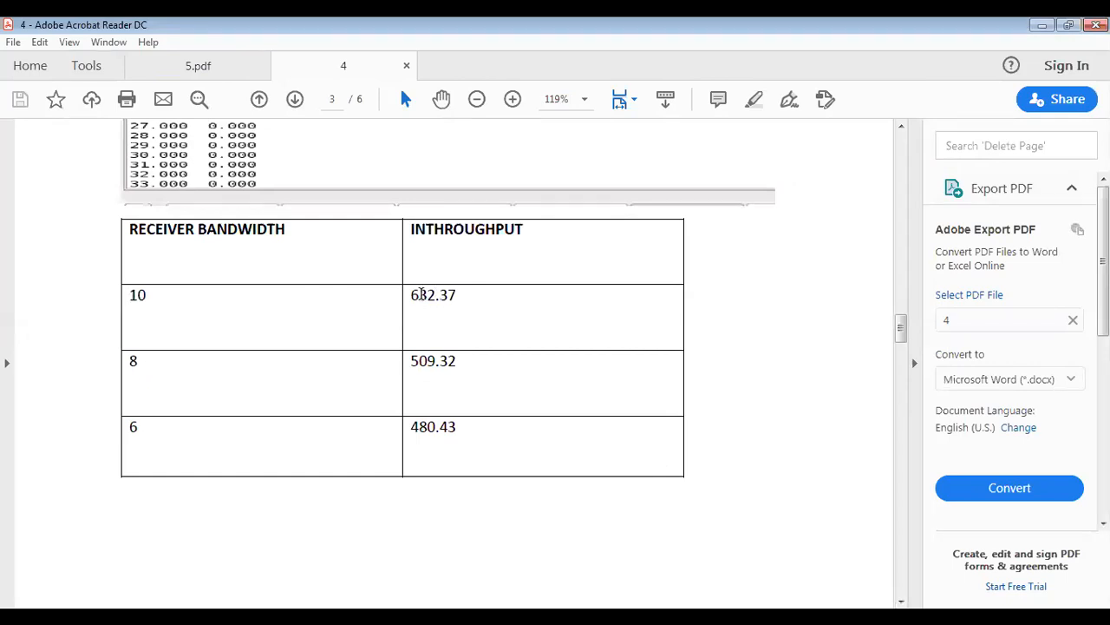
{"action": "left_click_drag", "start_coordinate": [411, 292], "coordinate": [467, 313]}
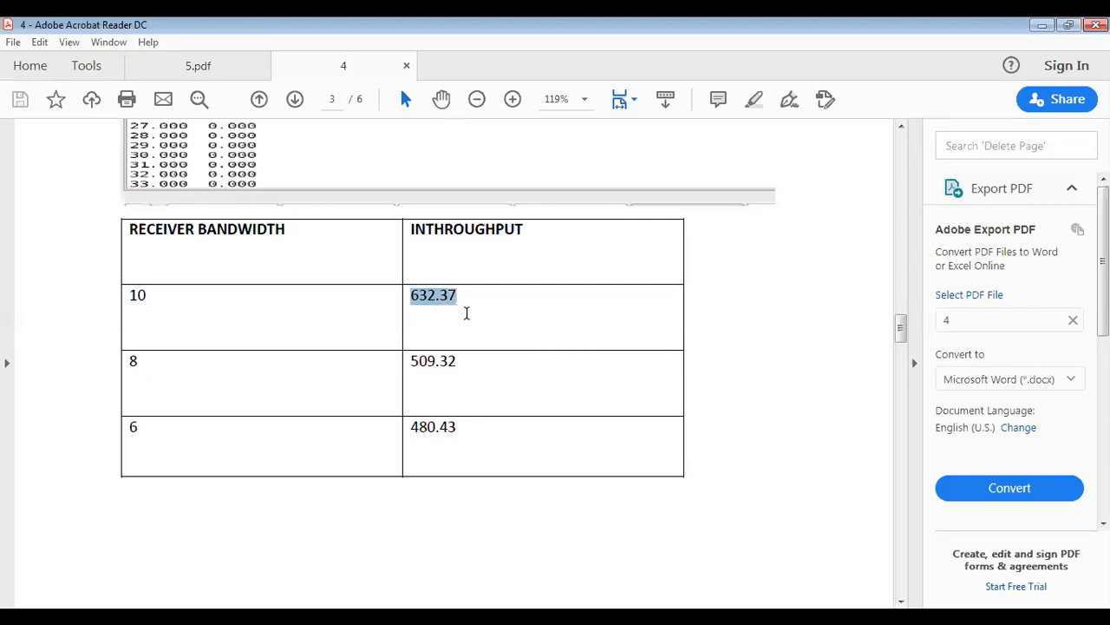
{"action": "left_click", "coordinate": [409, 297]}
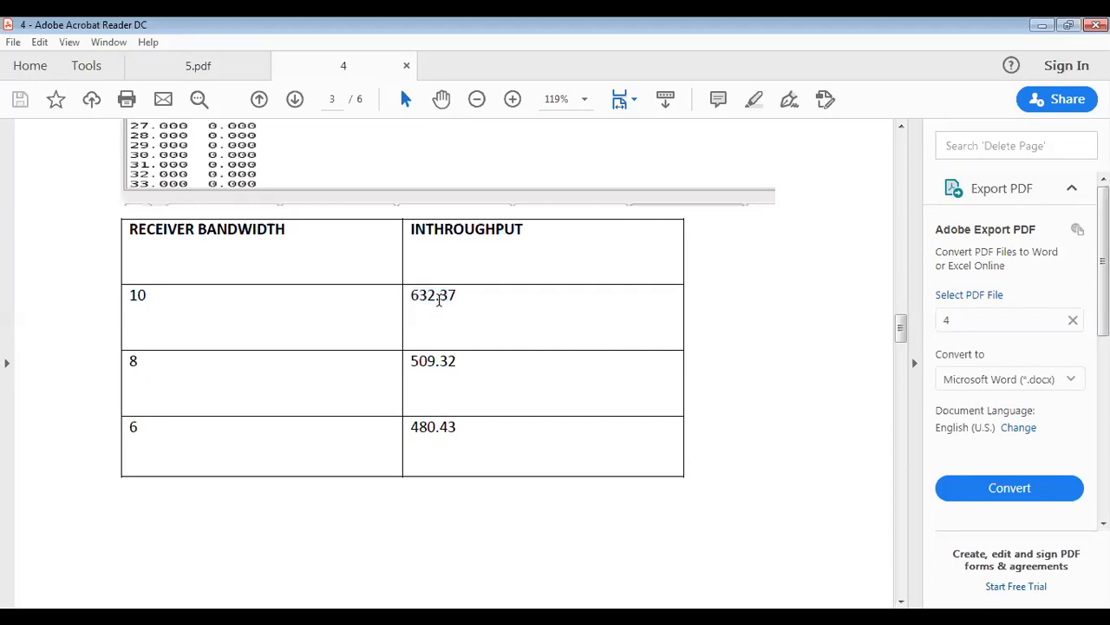
{"action": "double_click", "coordinate": [426, 295]}
{"action": "left_click", "coordinate": [441, 337]}
{"action": "left_click_drag", "start_coordinate": [409, 297], "coordinate": [478, 401]}
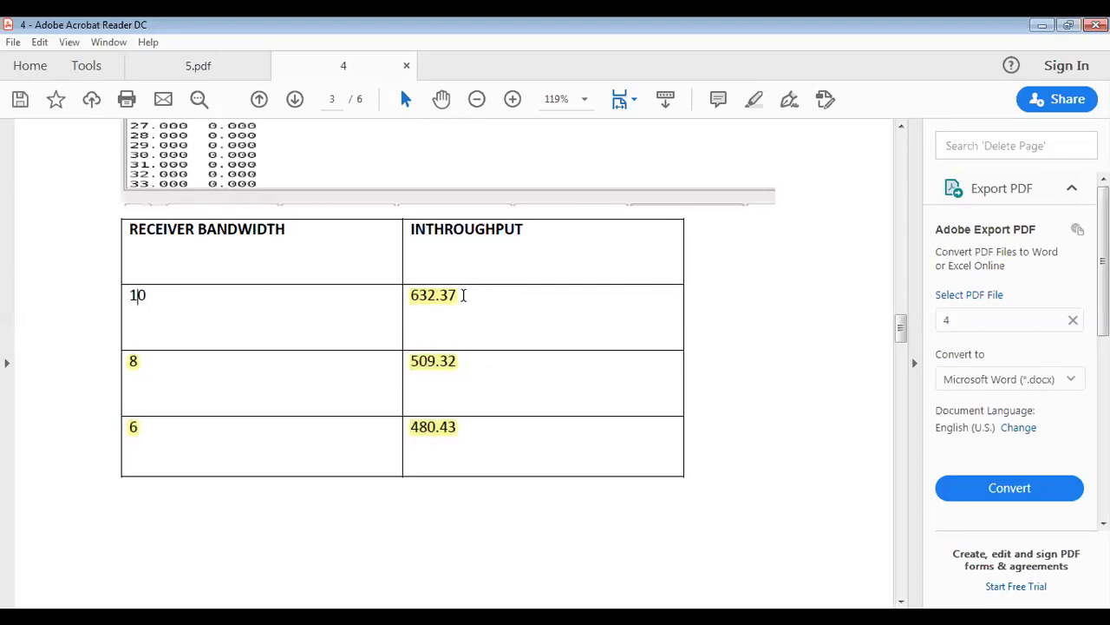
{"action": "left_click_drag", "start_coordinate": [146, 363], "coordinate": [122, 361]}
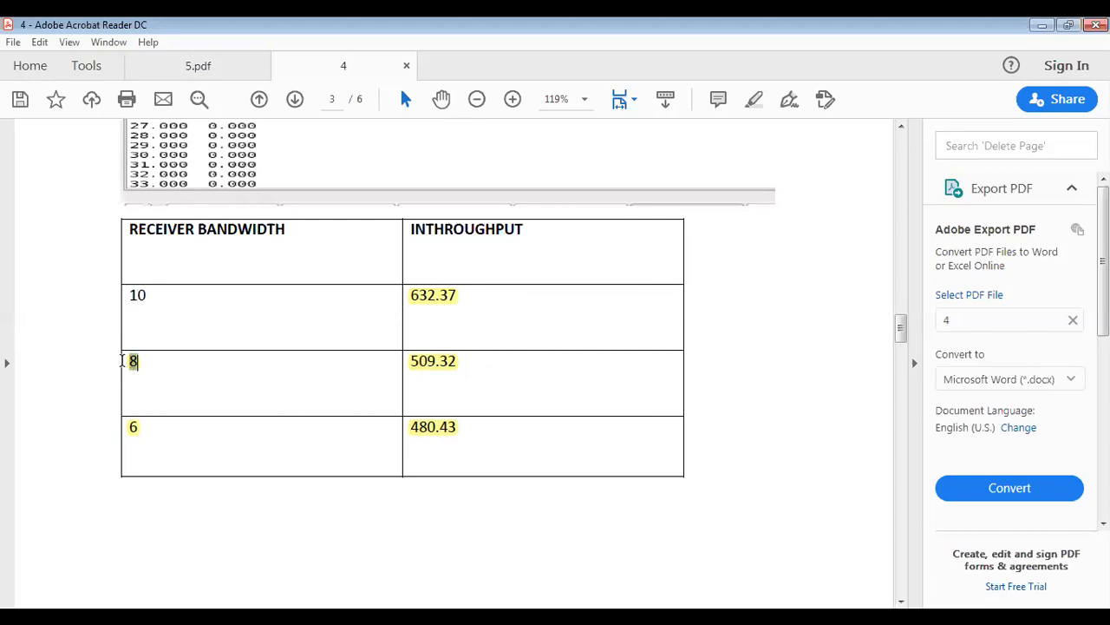
{"action": "left_click", "coordinate": [440, 372]}
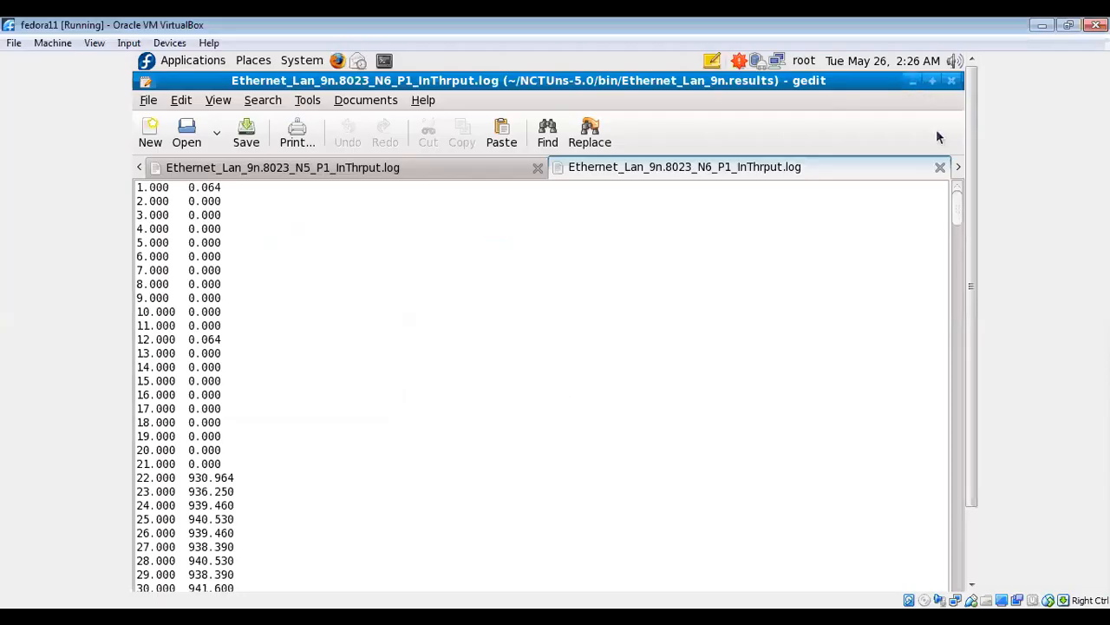
Step: Review the Drop logs of nodes 1 through 6
{"action": "left_click_drag", "start_coordinate": [970, 273], "coordinate": [969, 373]}
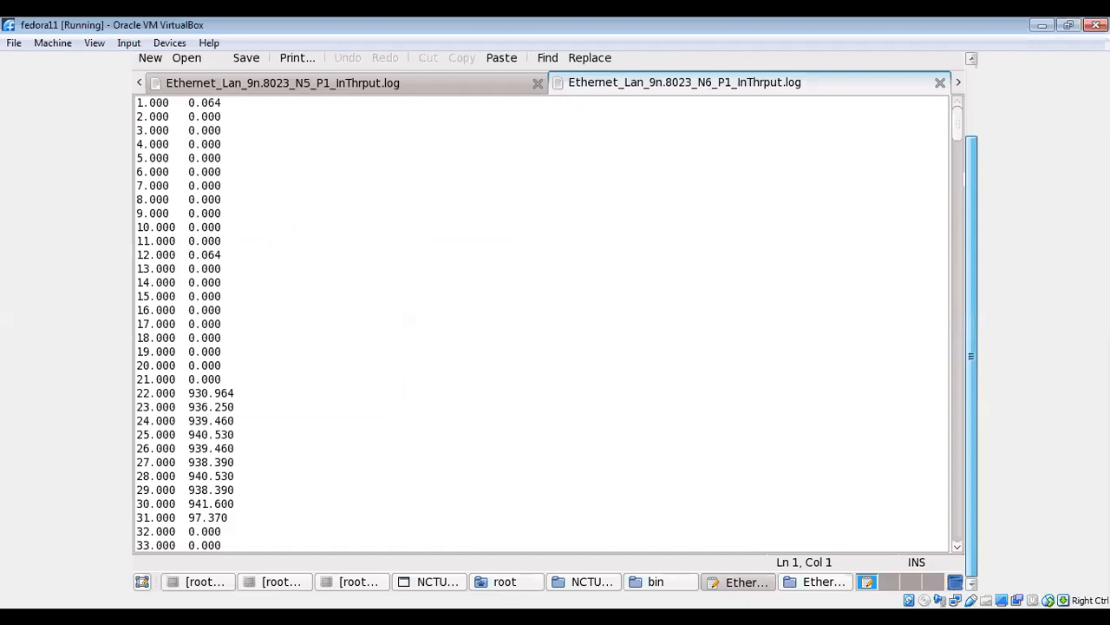
{"action": "left_click", "coordinate": [958, 84]}
{"action": "left_click_drag", "start_coordinate": [975, 347], "coordinate": [978, 311]}
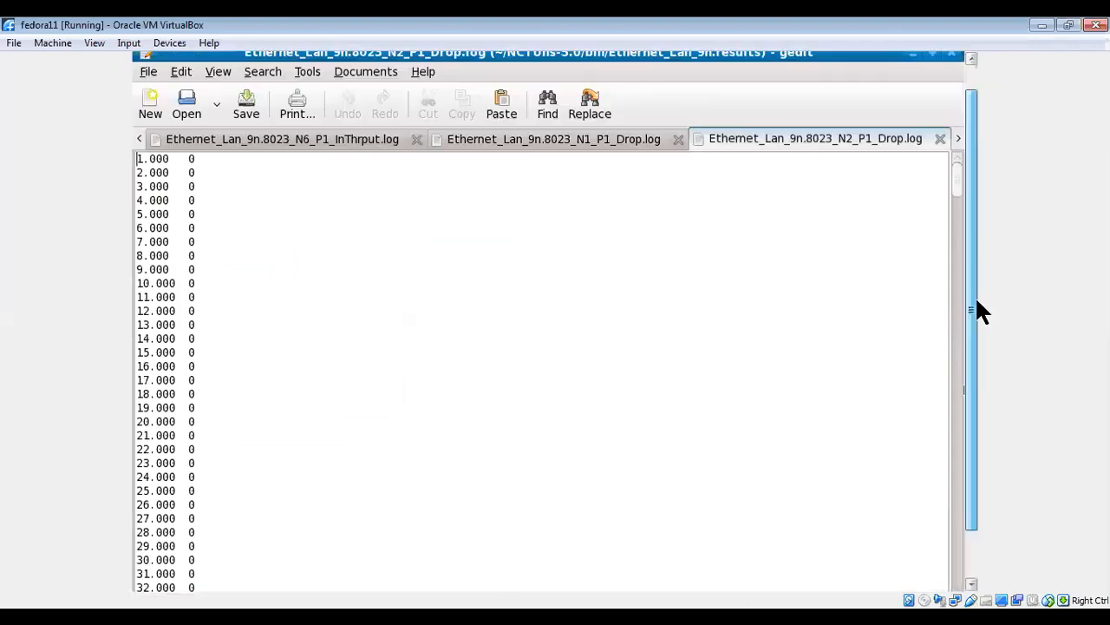
{"action": "left_click", "coordinate": [553, 141]}
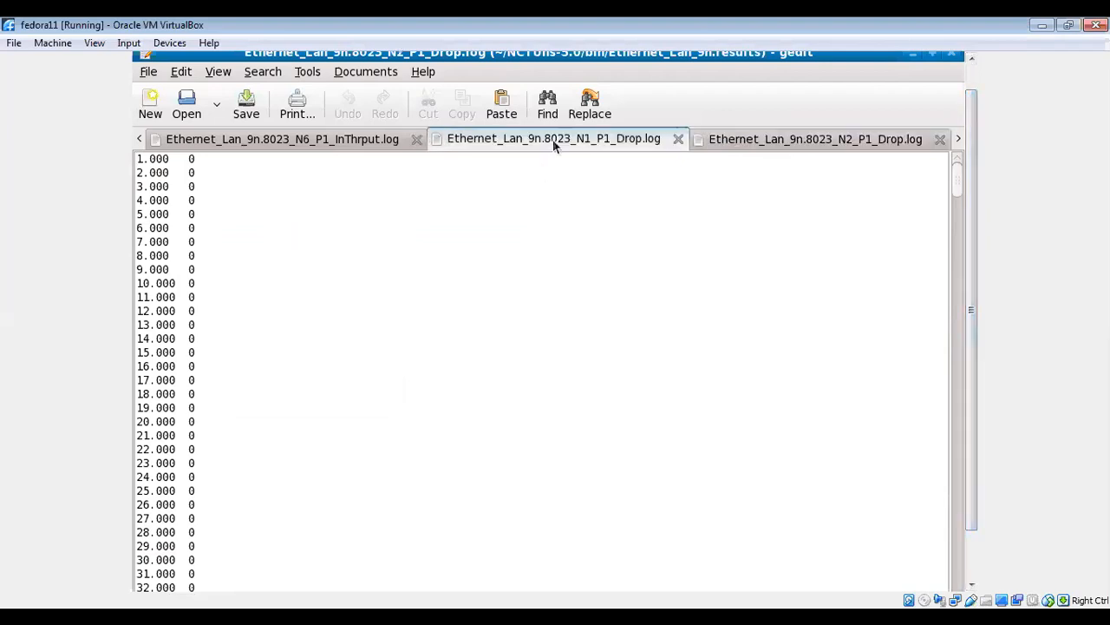
{"action": "left_click", "coordinate": [806, 147]}
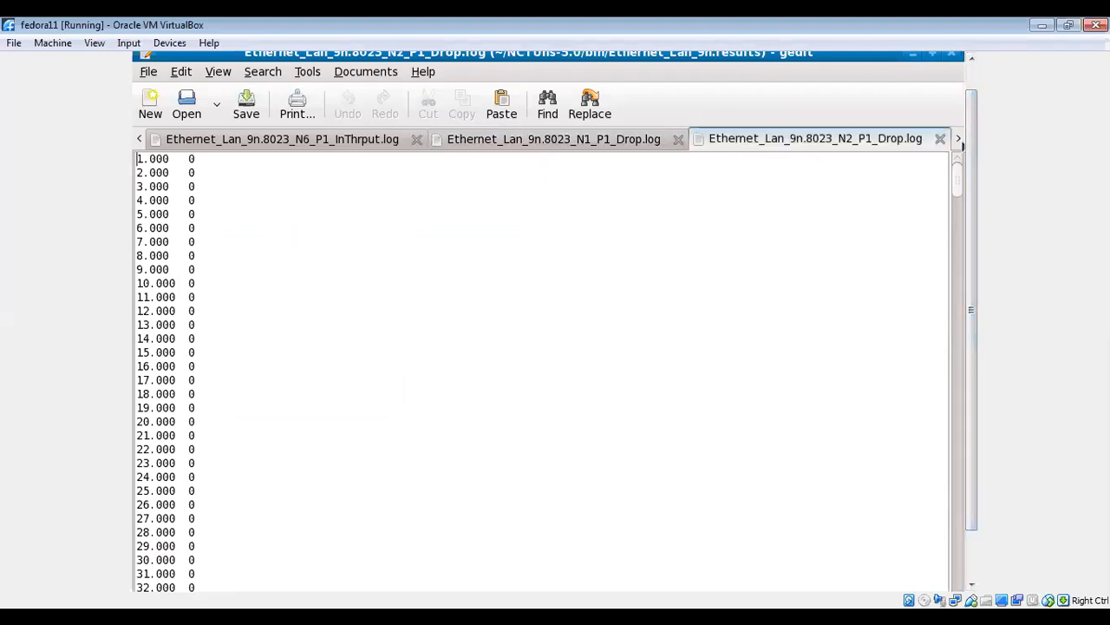
{"action": "left_click", "coordinate": [958, 140]}
{"action": "left_click", "coordinate": [959, 141]}
{"action": "left_click", "coordinate": [958, 141]}
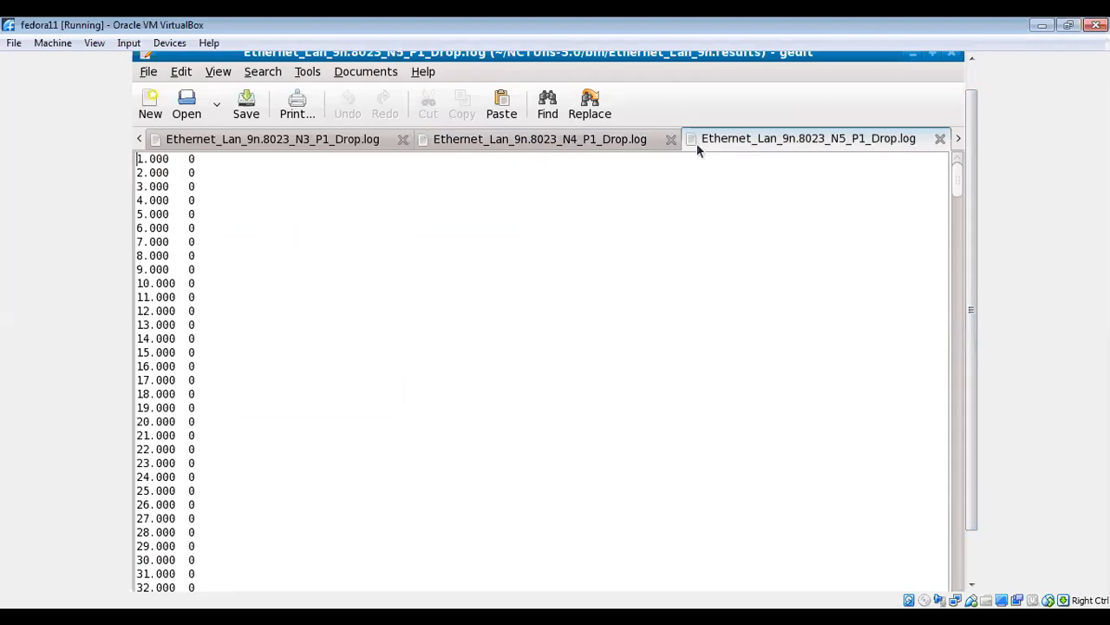
{"action": "left_click", "coordinate": [578, 146]}
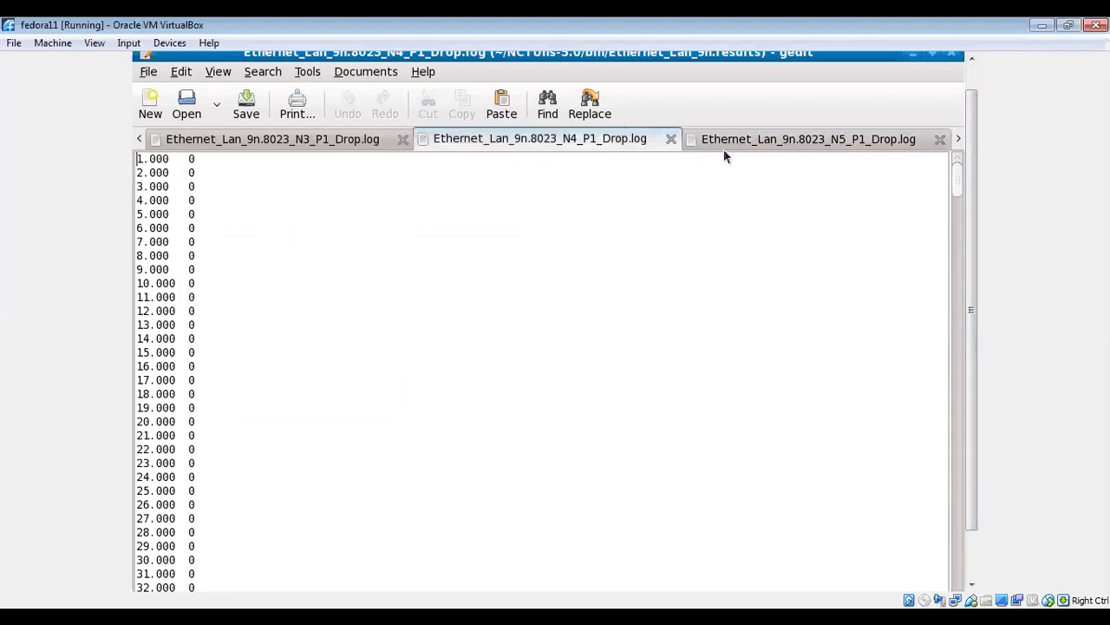
{"action": "left_click", "coordinate": [775, 144]}
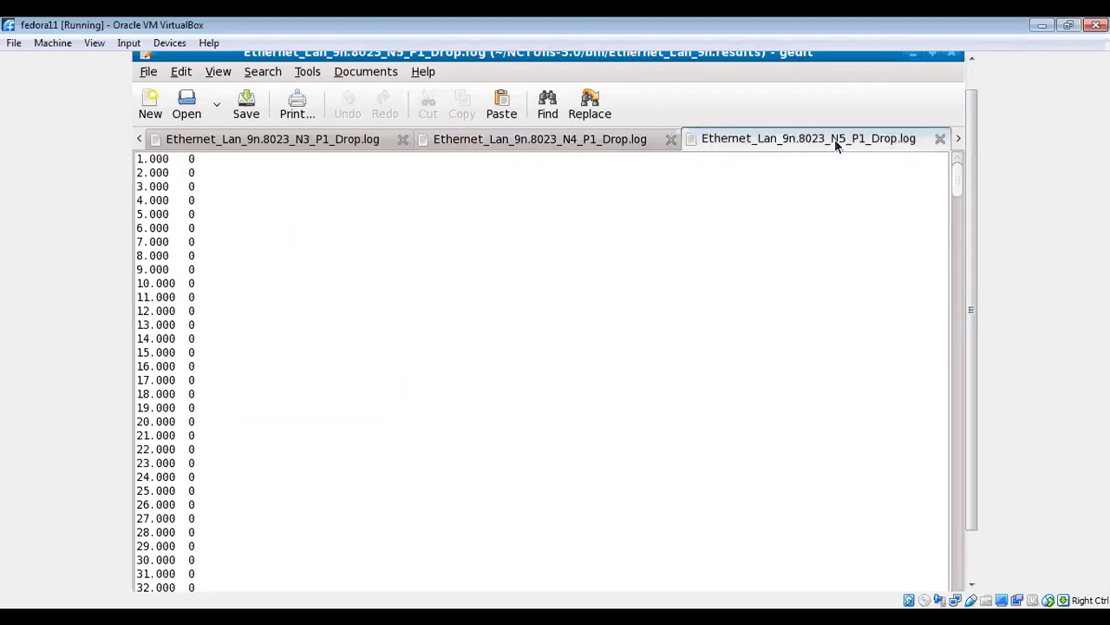
{"action": "left_click", "coordinate": [958, 140]}
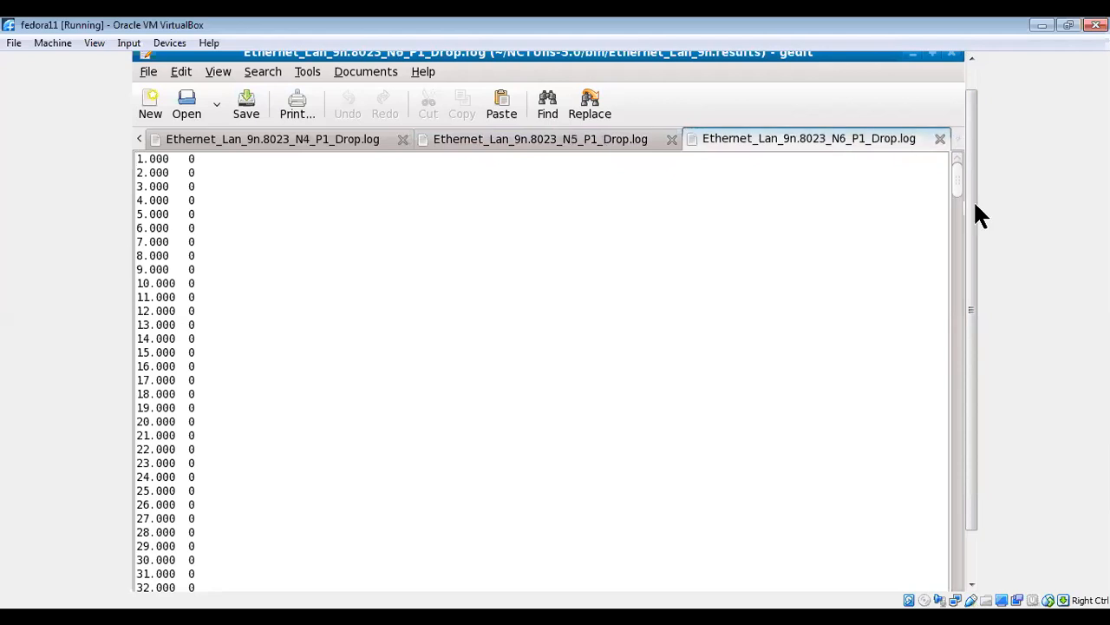
{"action": "scroll", "coordinate": [976, 282], "scroll_direction": "down", "scroll_amount": 1}
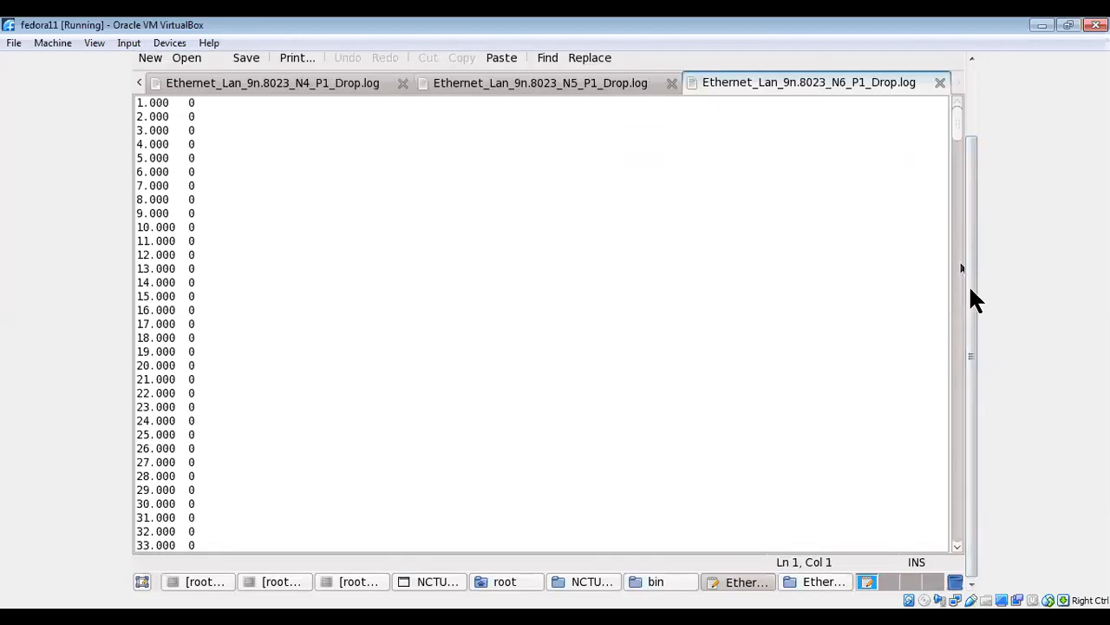
{"action": "scroll", "coordinate": [979, 267], "scroll_direction": "up", "scroll_amount": 1}
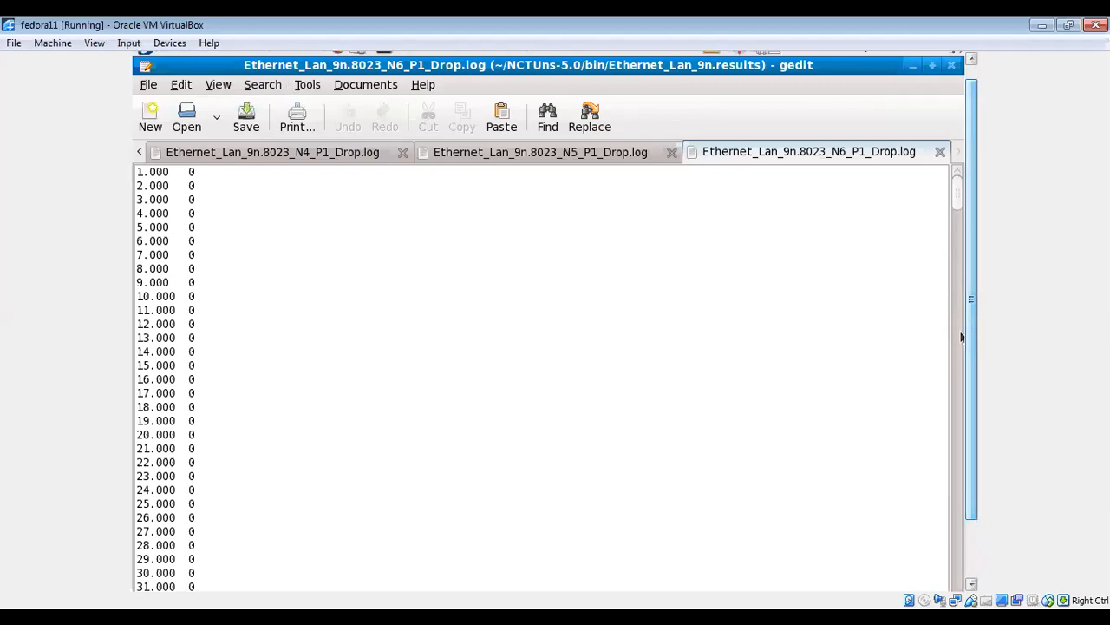
{"action": "mouse_move", "coordinate": [971, 92]}
{"action": "left_mouse_down"}
{"action": "mouse_move", "coordinate": [970, 79]}
{"action": "mouse_move", "coordinate": [975, 111]}
{"action": "left_mouse_up"}
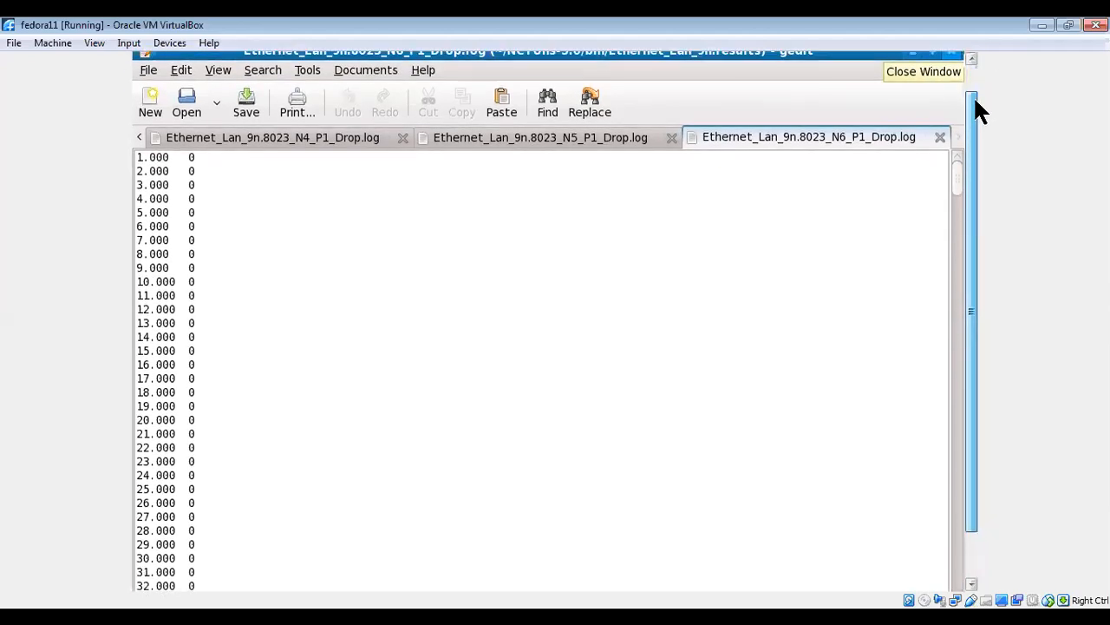
{"action": "left_click_drag", "start_coordinate": [969, 333], "coordinate": [965, 373]}
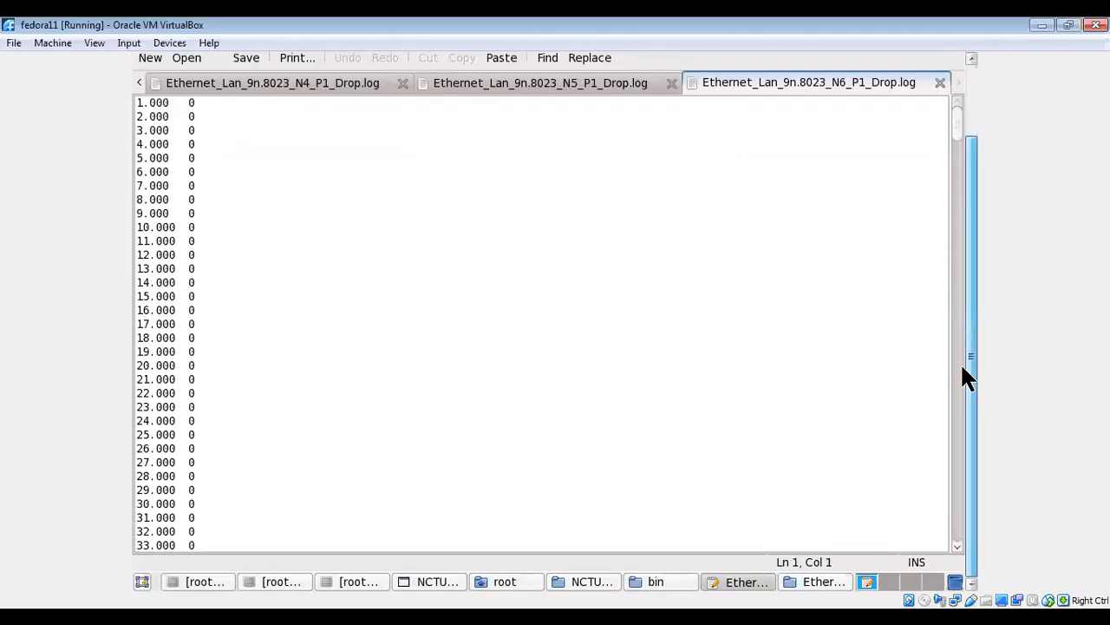
{"action": "scroll", "coordinate": [972, 309], "scroll_direction": "up", "scroll_amount": 2}
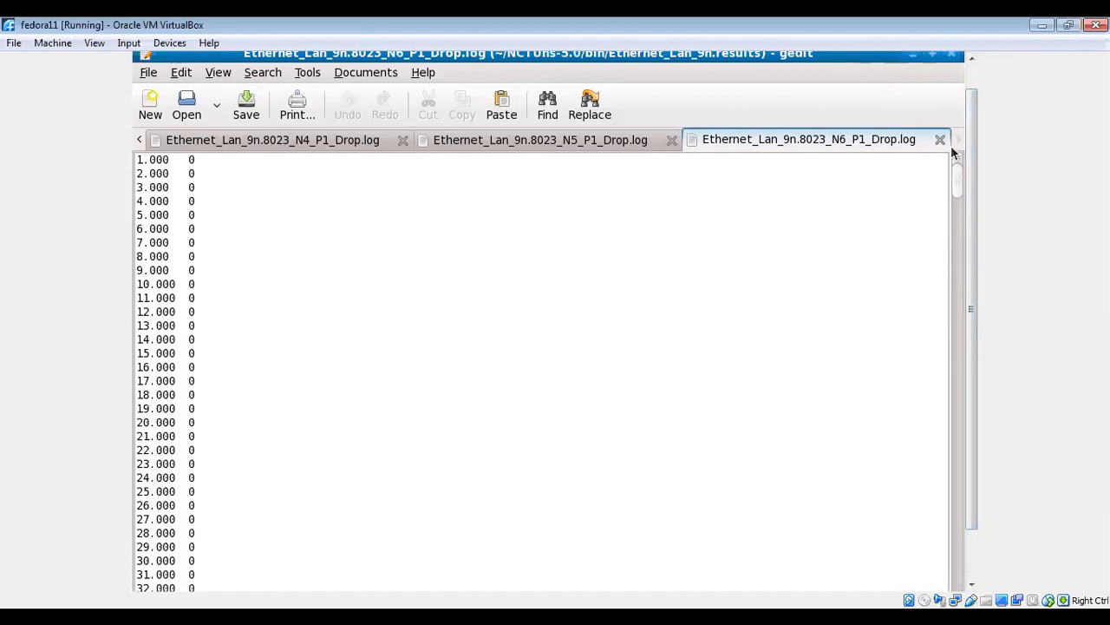
Step: Switch to the NCTUns simulator and put the topology in edit mode
{"action": "left_click_drag", "start_coordinate": [971, 319], "coordinate": [973, 410]}
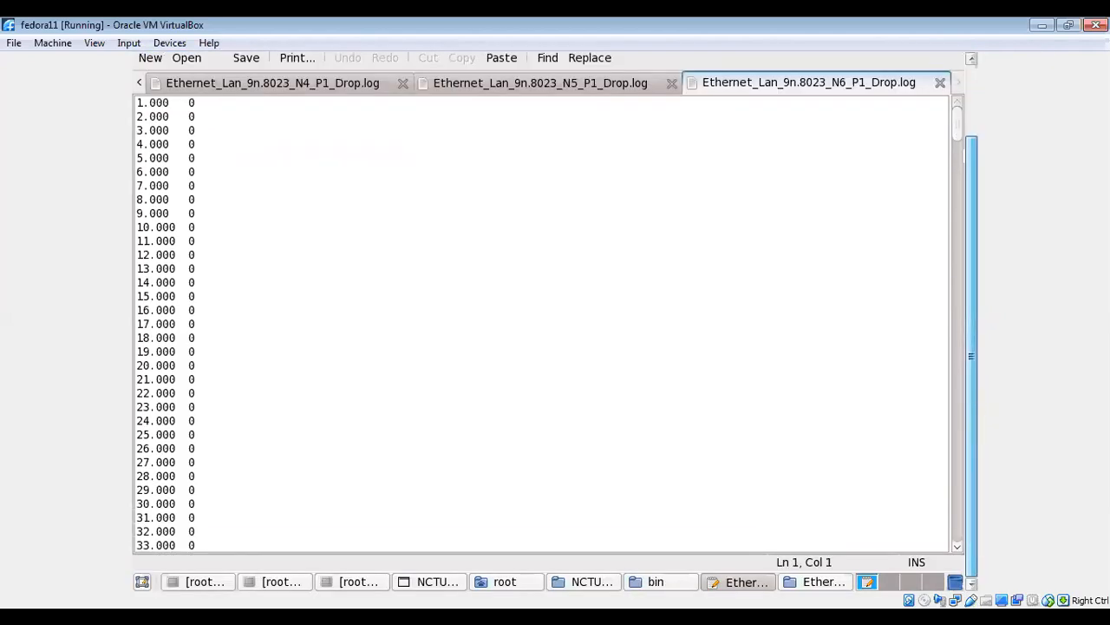
{"action": "left_click", "coordinate": [766, 586]}
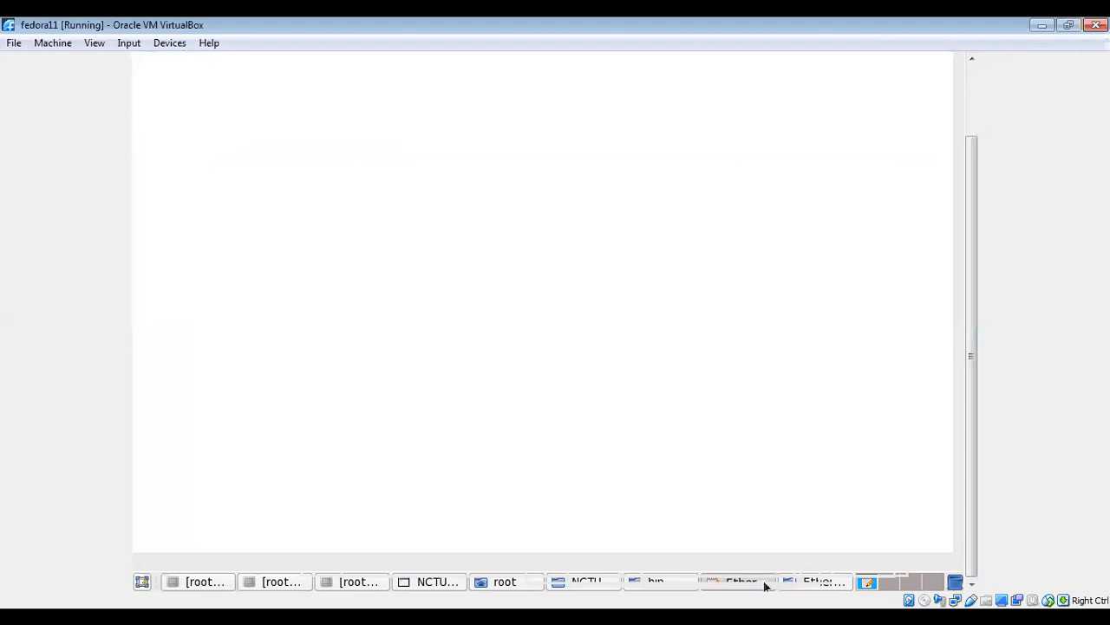
{"action": "left_click", "coordinate": [448, 585]}
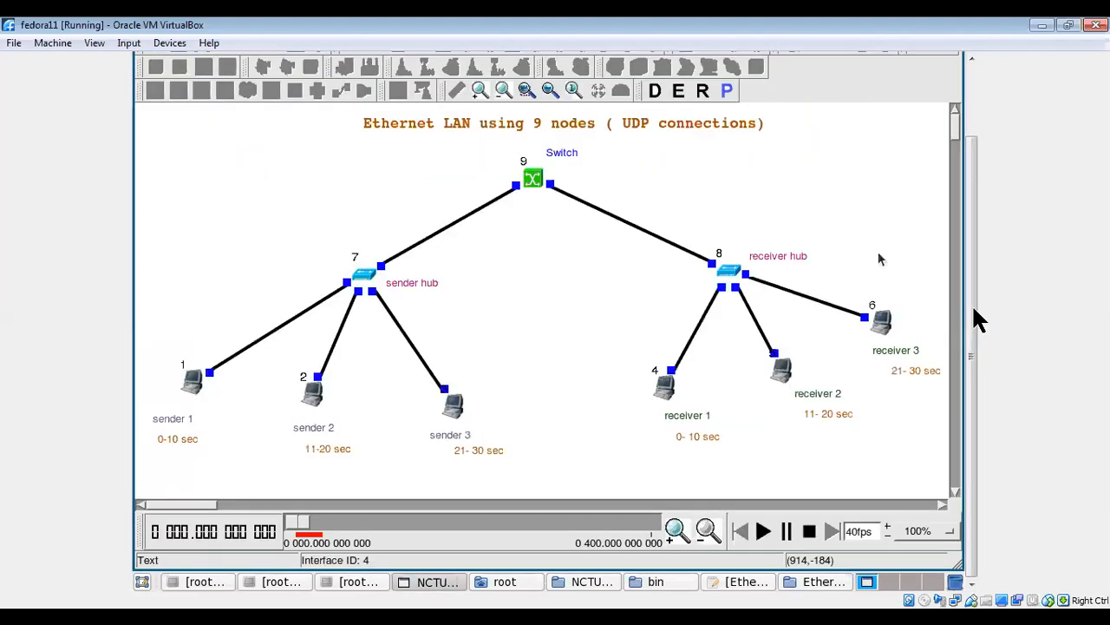
{"action": "left_click", "coordinate": [681, 175]}
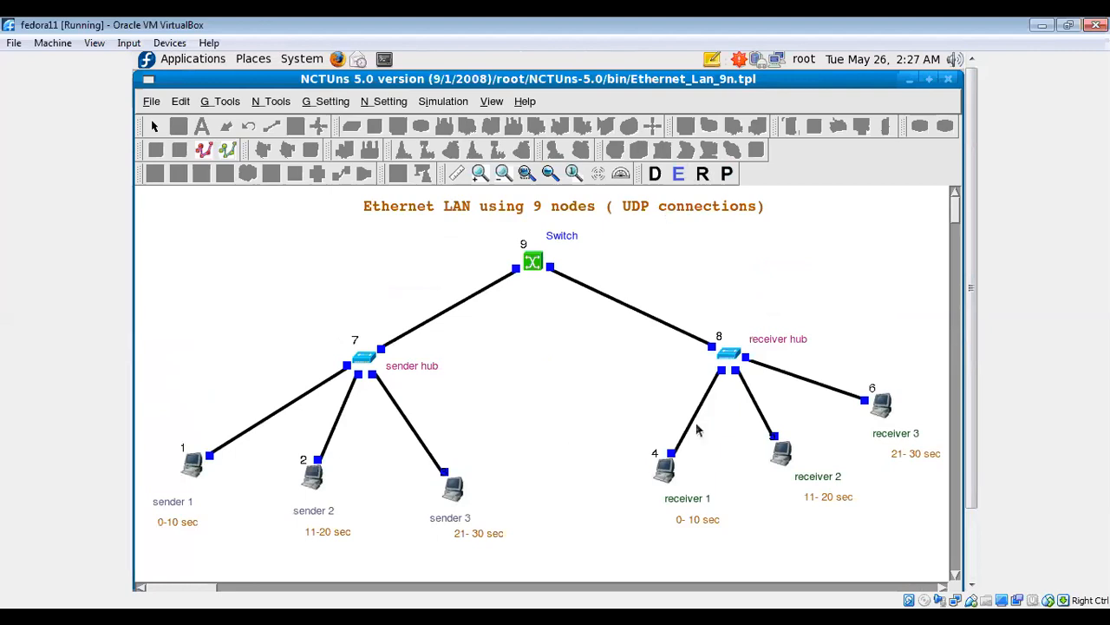
Step: Set the BER in both directions of the link between switch 9 and receiver hub 8 to 0.0000000001, then recheck that link's settings
{"action": "double_click", "coordinate": [677, 338]}
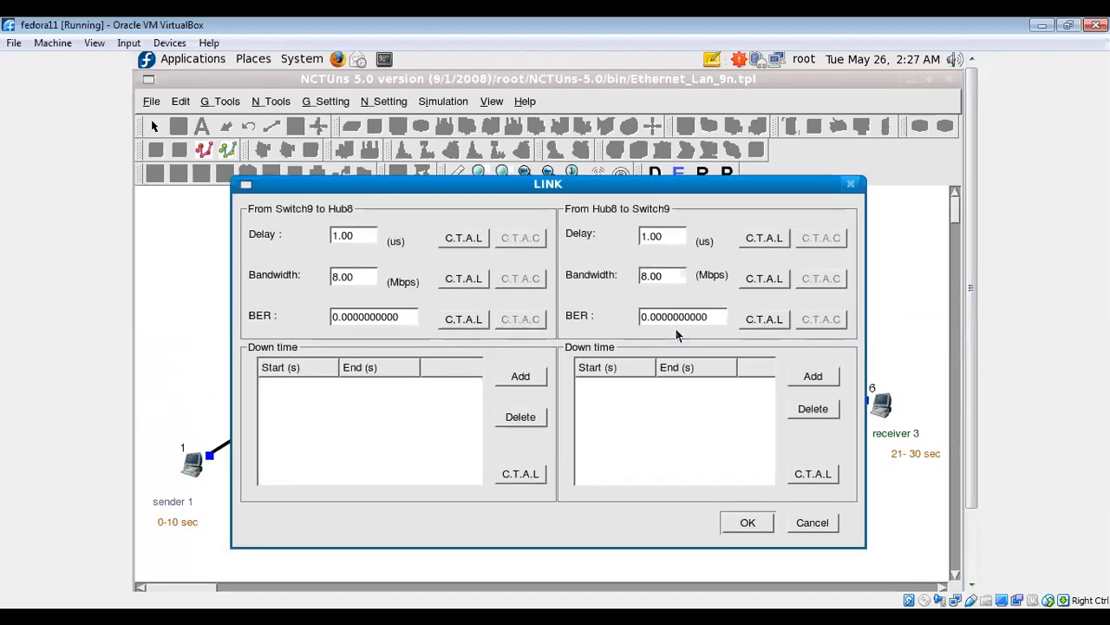
{"action": "left_click", "coordinate": [386, 323]}
{"action": "key", "text": "BackSpace"}
{"action": "type", "text": "1"}
{"action": "left_click", "coordinate": [707, 321]}
{"action": "key", "text": "BackSpace"}
{"action": "type", "text": "1"}
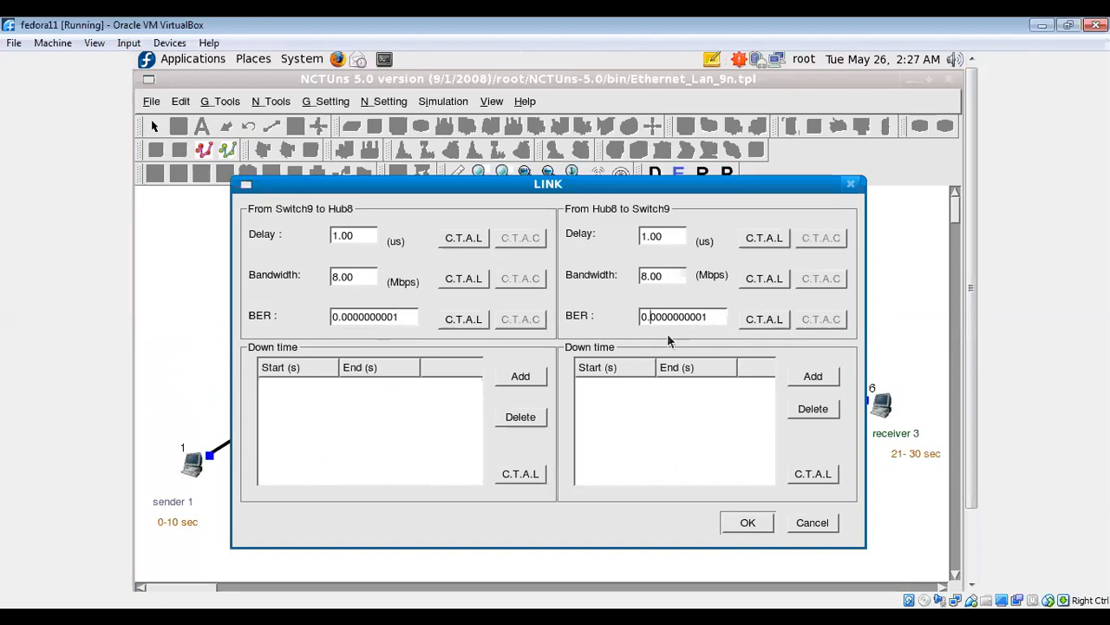
{"action": "left_click", "coordinate": [761, 524]}
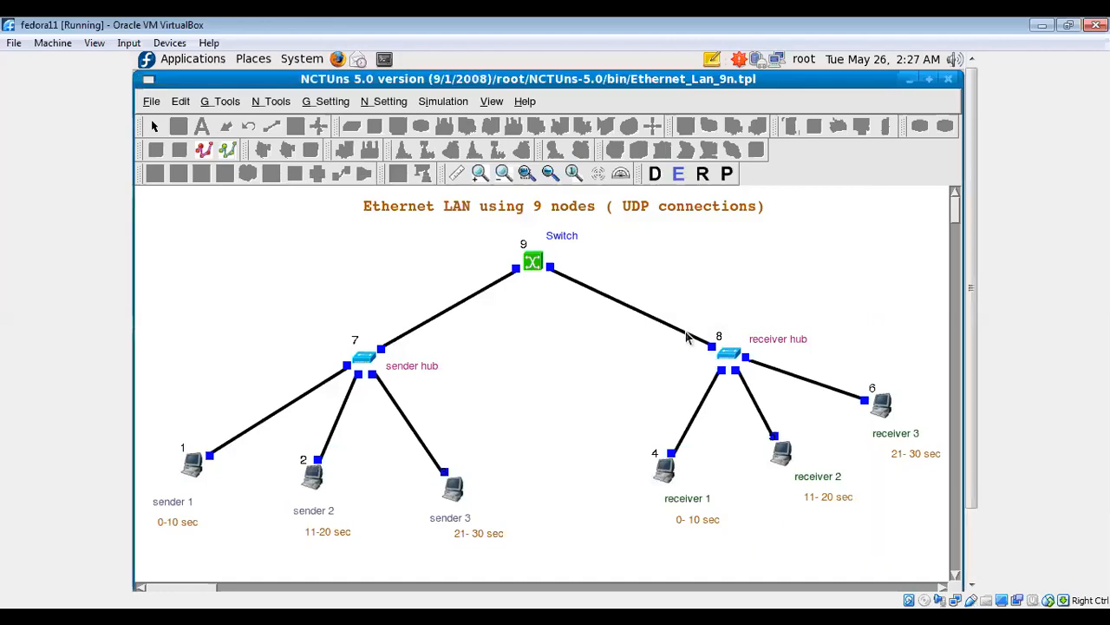
{"action": "double_click", "coordinate": [685, 337]}
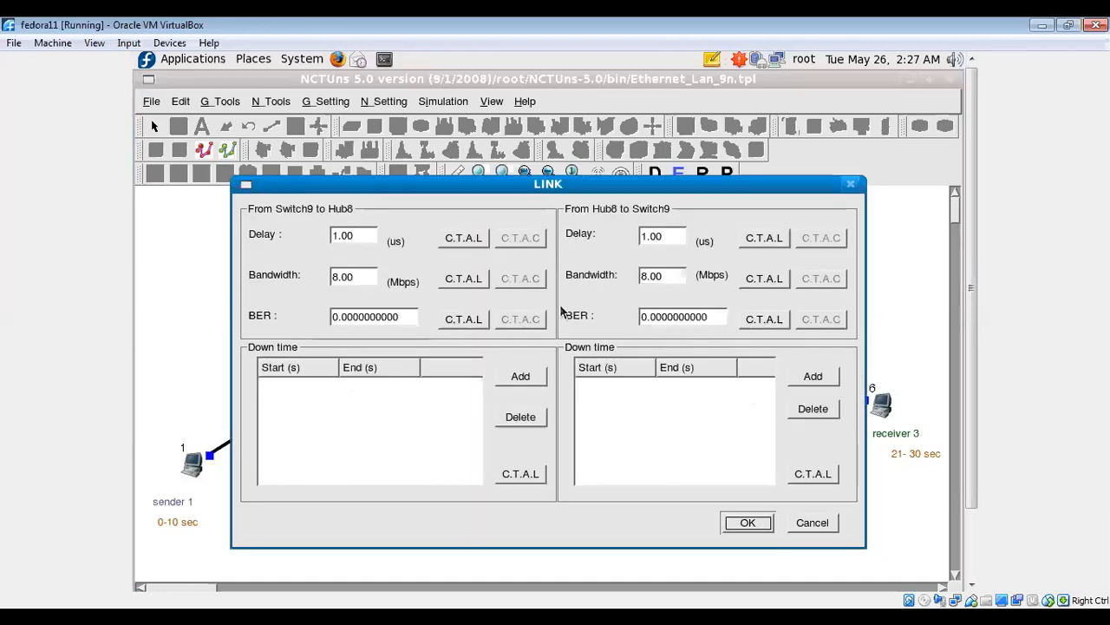
{"action": "left_click", "coordinate": [746, 526]}
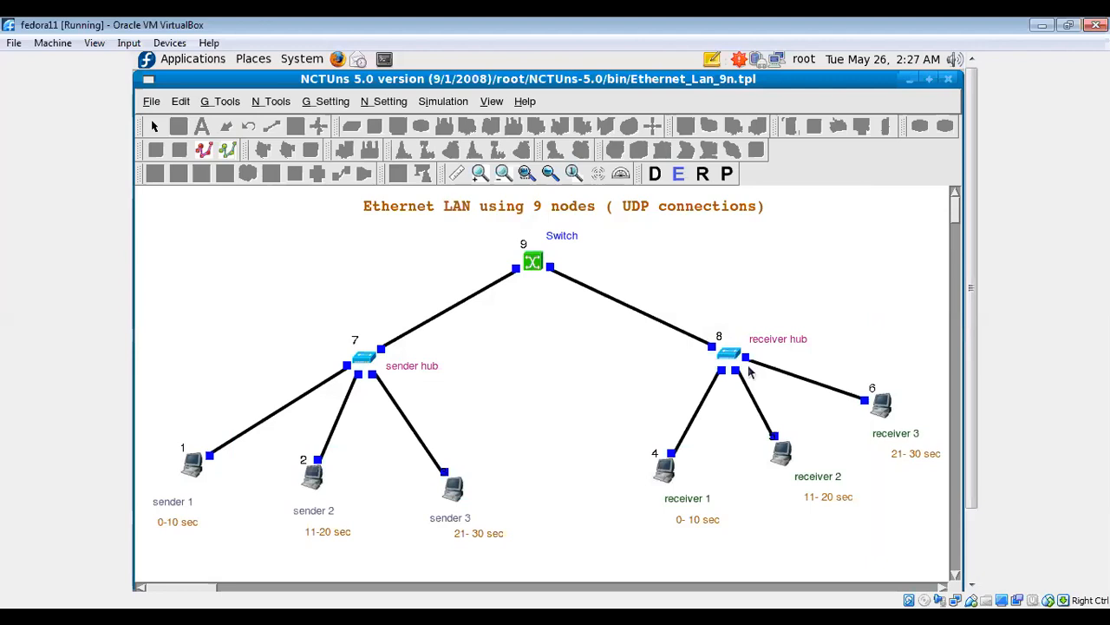
Step: Set the BER in both directions of the link between hub 8 and receiver node 6 to 0.0000000001
{"action": "double_click", "coordinate": [783, 375]}
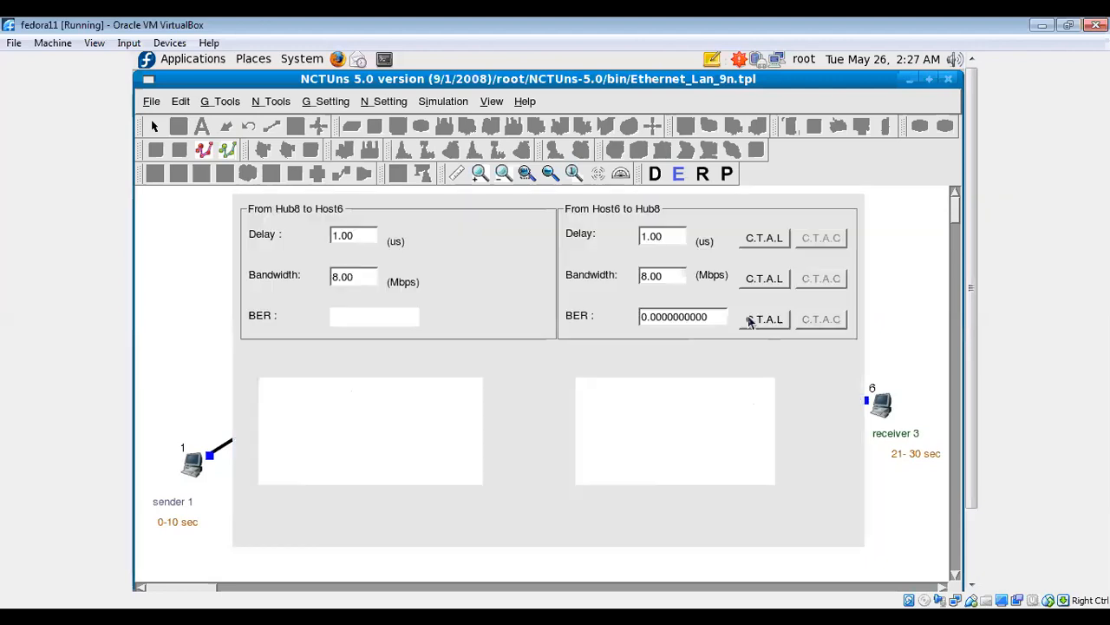
{"action": "left_click", "coordinate": [717, 317]}
{"action": "key", "text": "BackSpace"}
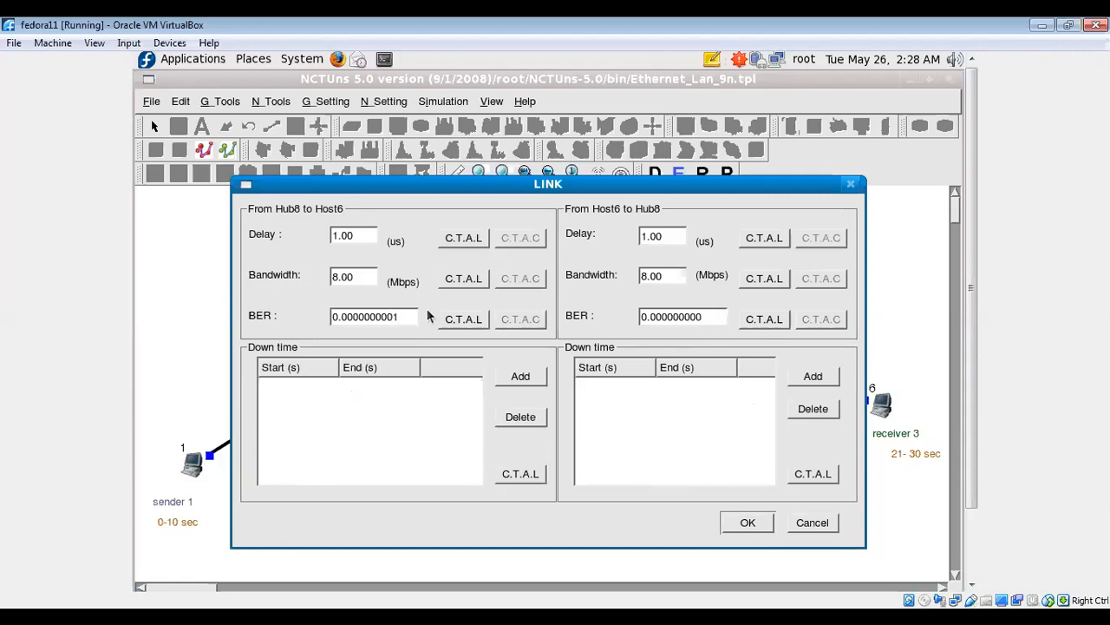
{"action": "key", "text": "ctrl+a"}
{"action": "key", "text": "ctrl+c"}
{"action": "left_click_drag", "start_coordinate": [706, 319], "coordinate": [628, 317]}
{"action": "key", "text": "ctrl+v"}
{"action": "left_click", "coordinate": [746, 523]}
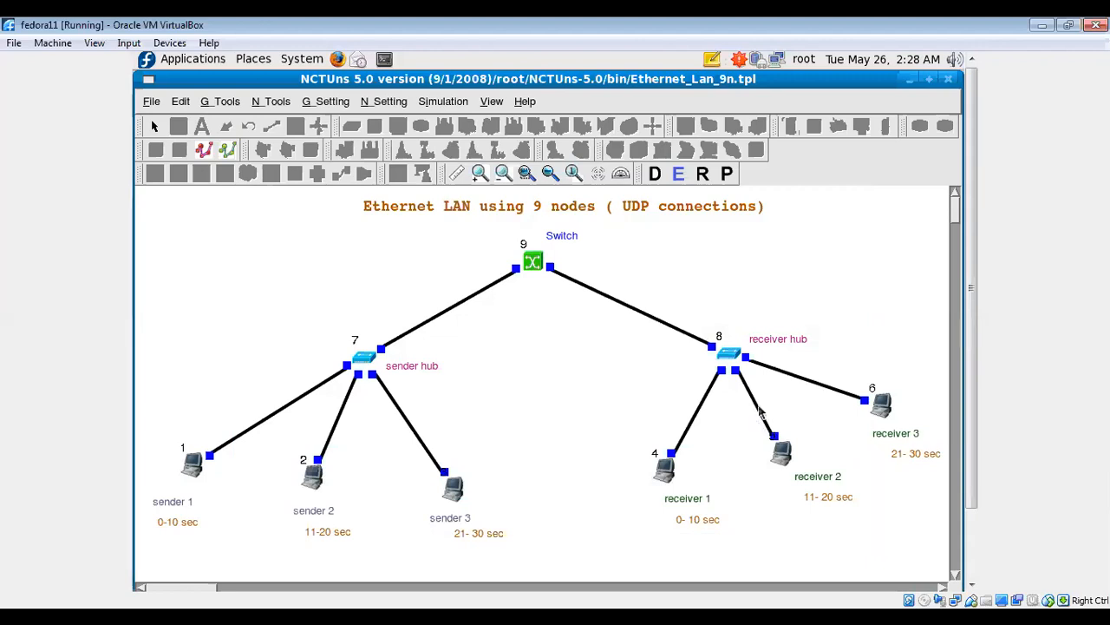
Step: Set the BER in both directions of the link between hub 8 and receiver node 5 to 0.0000000001
{"action": "double_click", "coordinate": [758, 411]}
{"action": "left_click_drag", "start_coordinate": [710, 317], "coordinate": [598, 314]}
{"action": "type", "text": "0.0000000001"}
{"action": "left_click", "coordinate": [401, 316]}
{"action": "key", "text": "BackSpace"}
{"action": "type", "text": "1"}
{"action": "key", "text": "Return"}
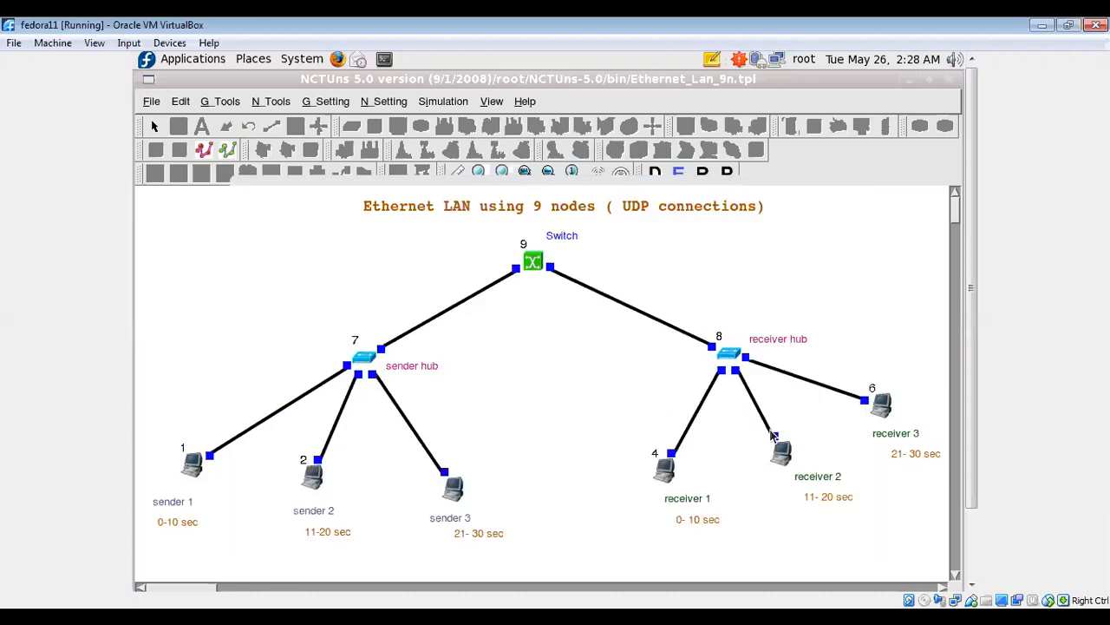
Step: Set the BER in both directions of the link between hub 8 and receiver node 4 to 0.0000000001
{"action": "double_click", "coordinate": [701, 410]}
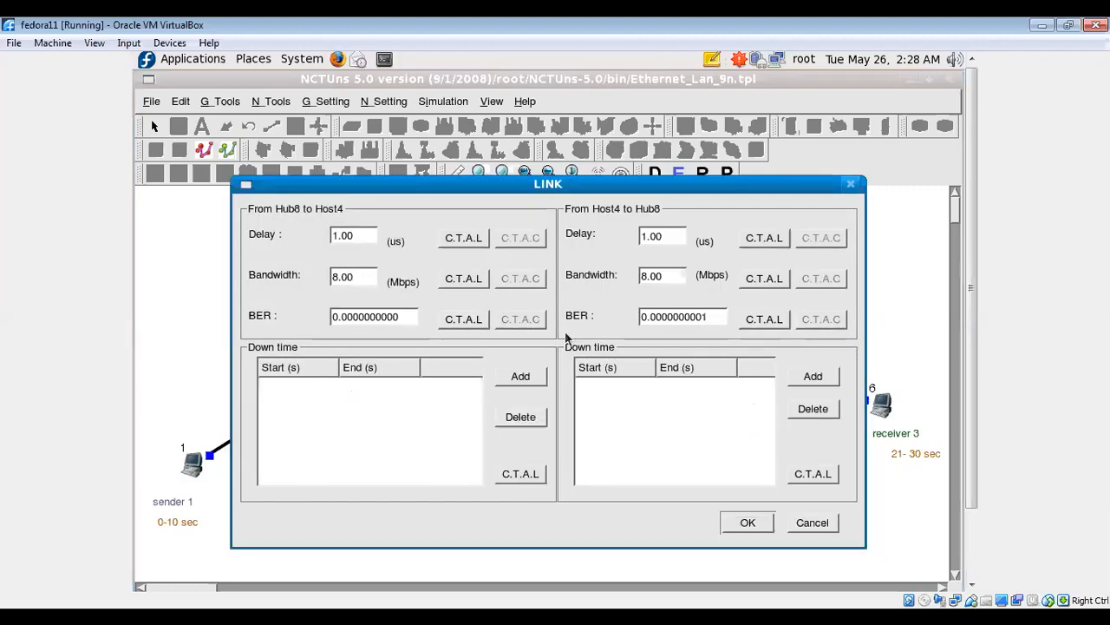
{"action": "left_click_drag", "start_coordinate": [413, 317], "coordinate": [301, 313]}
{"action": "type", "text": "0.0000000001"}
{"action": "left_click", "coordinate": [750, 522]}
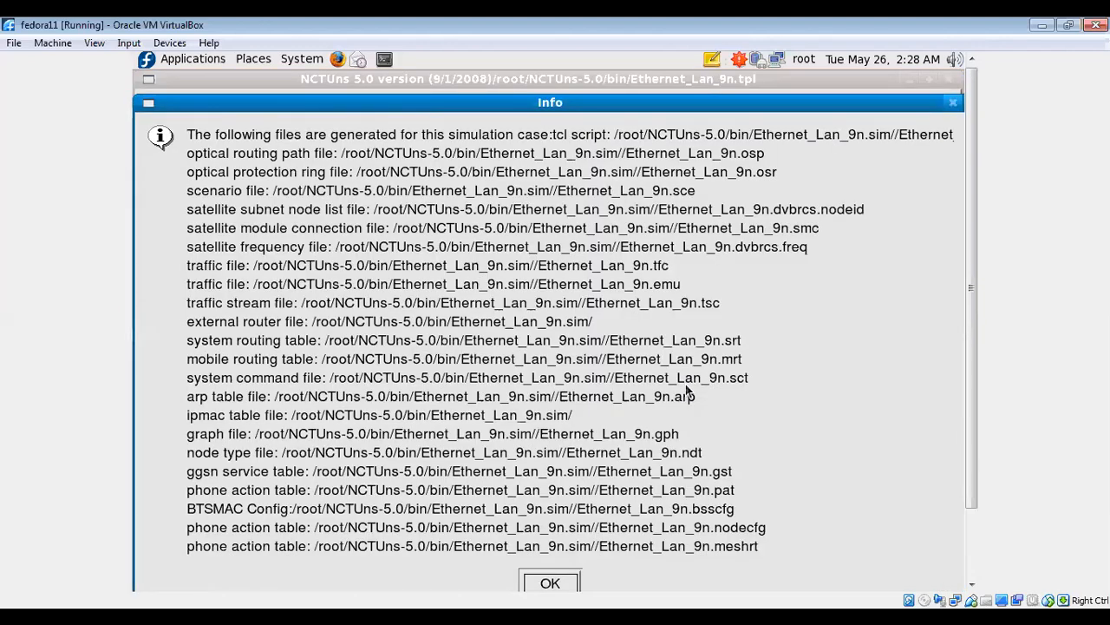
Step: Rerun the simulation in run mode and acknowledge the simulation and file transfer notices
{"action": "left_click", "coordinate": [550, 583]}
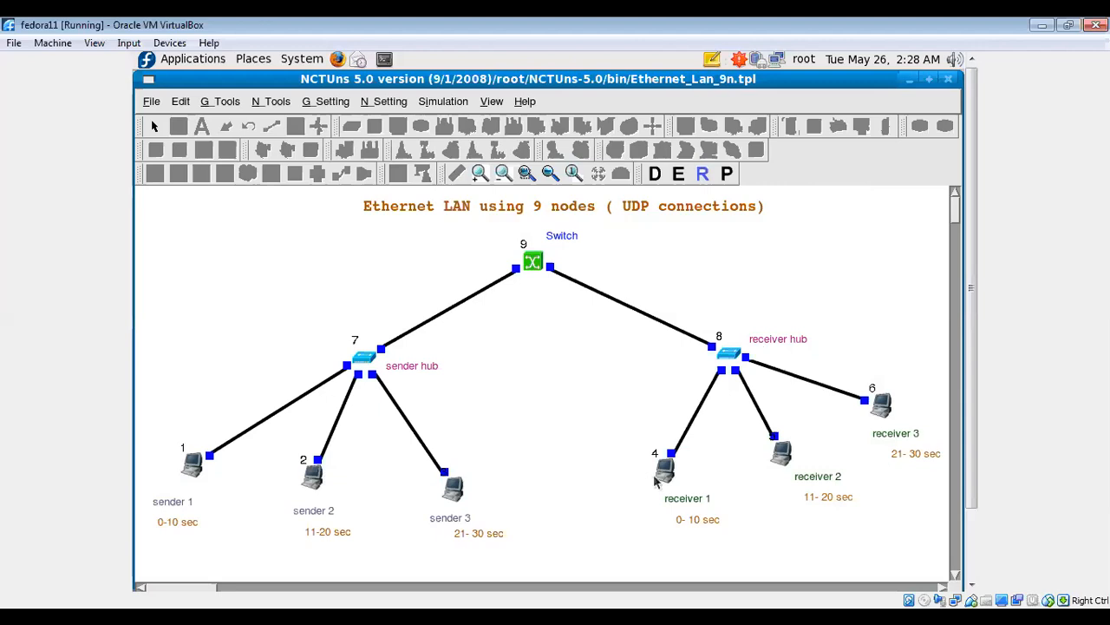
{"action": "left_click", "coordinate": [458, 102]}
{"action": "left_click", "coordinate": [573, 181]}
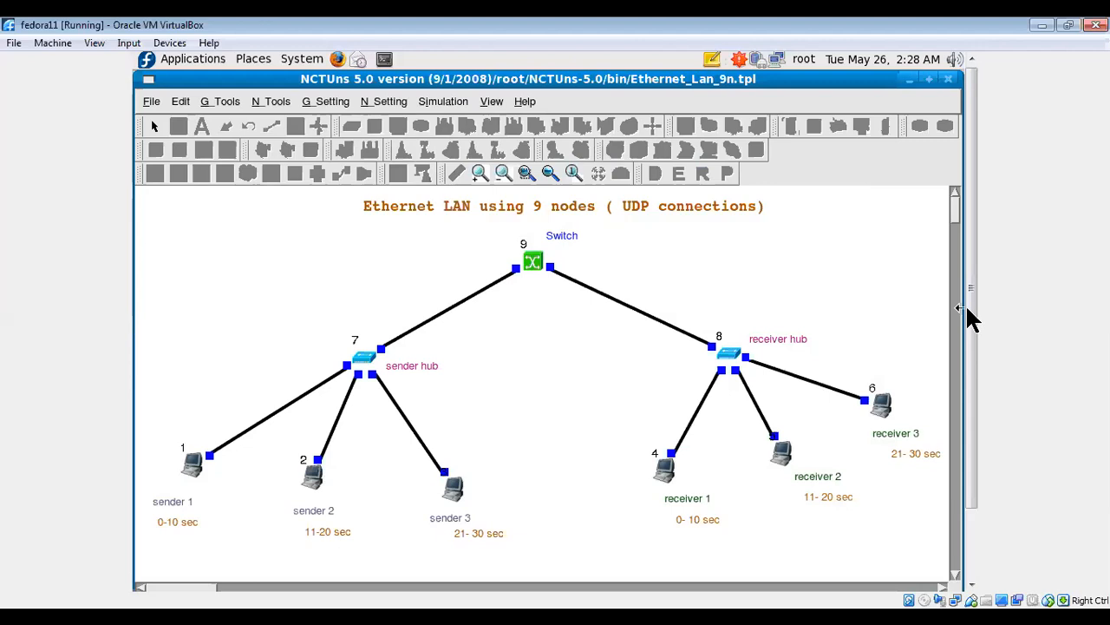
{"action": "left_click_drag", "start_coordinate": [969, 346], "coordinate": [966, 376]}
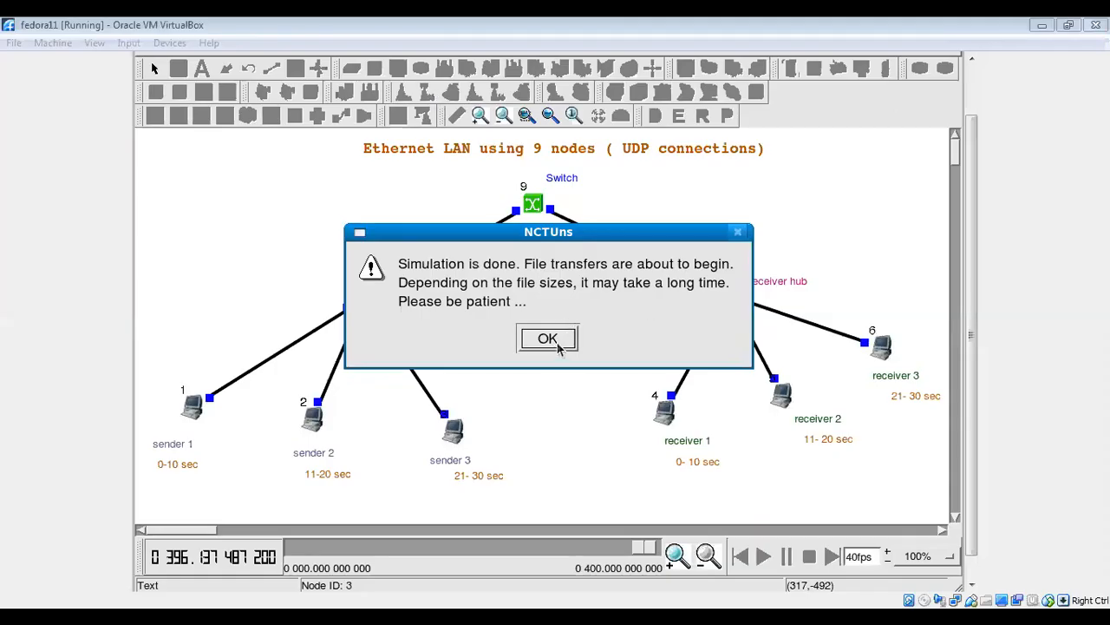
{"action": "left_click", "coordinate": [558, 344]}
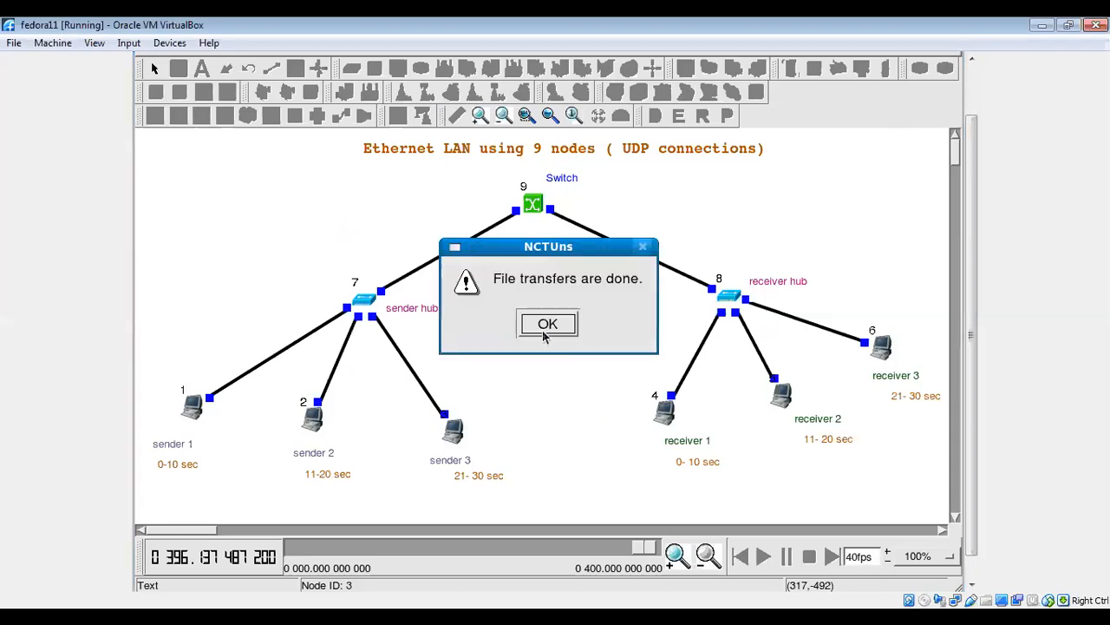
{"action": "left_click", "coordinate": [546, 326]}
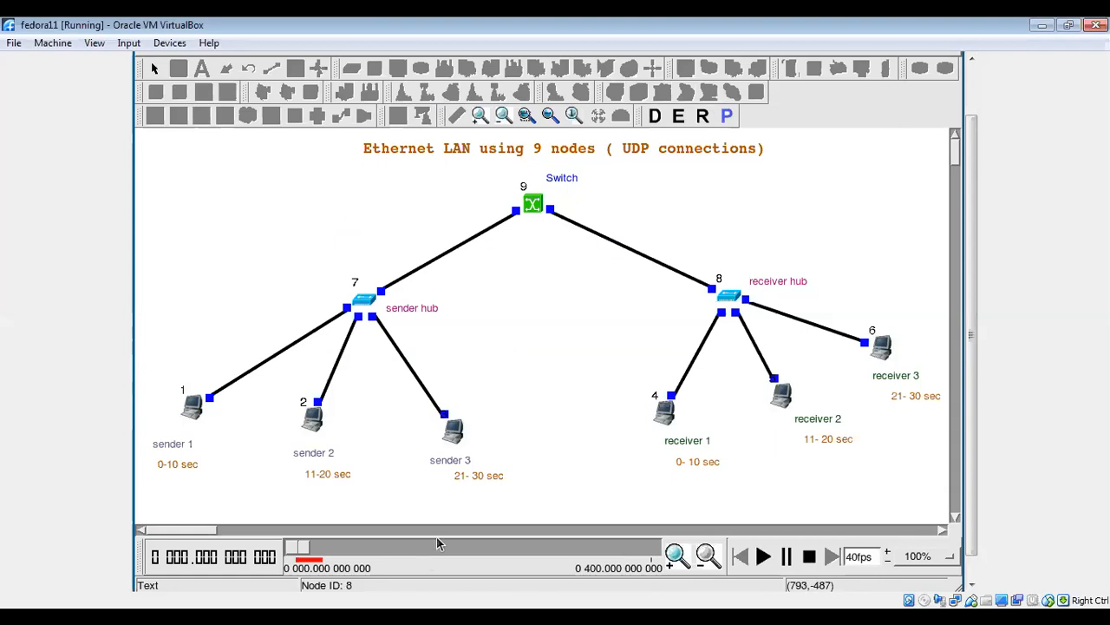
Step: Play back the simulated traffic to about 34 seconds of simulation time and stop it
{"action": "left_click", "coordinate": [785, 558]}
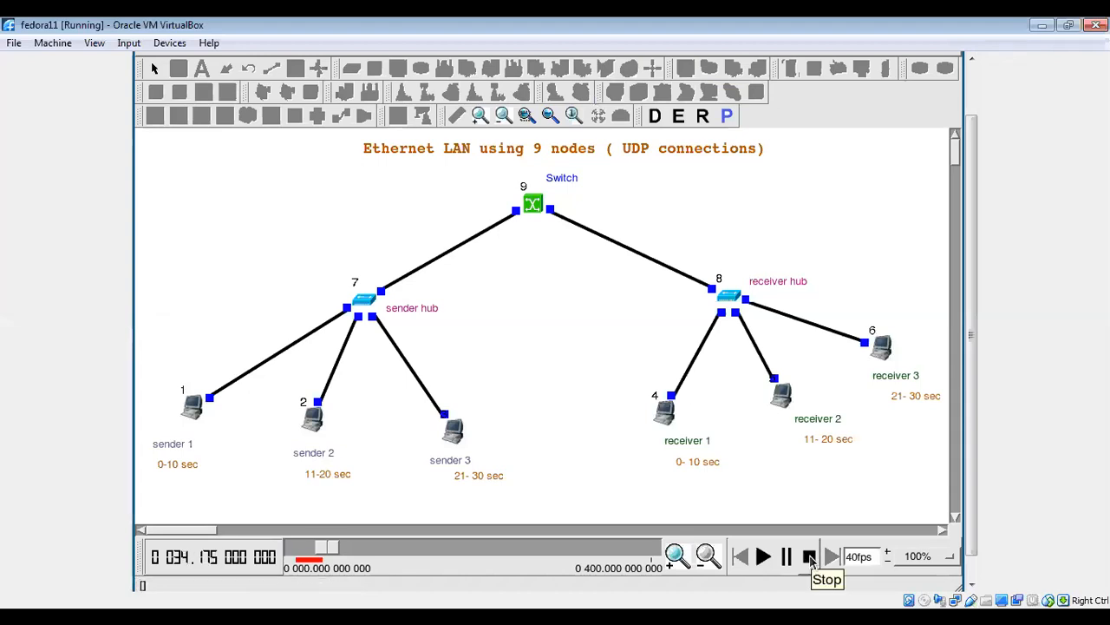
{"action": "left_click", "coordinate": [810, 558]}
Step: Switch to the gedit window and reload the updated outgoing throughput log of sender node 1, Ethernet_Lan_9n.8023_N1_P1_OutThrput.log
{"action": "scroll", "coordinate": [970, 442], "scroll_direction": "down", "scroll_amount": 1}
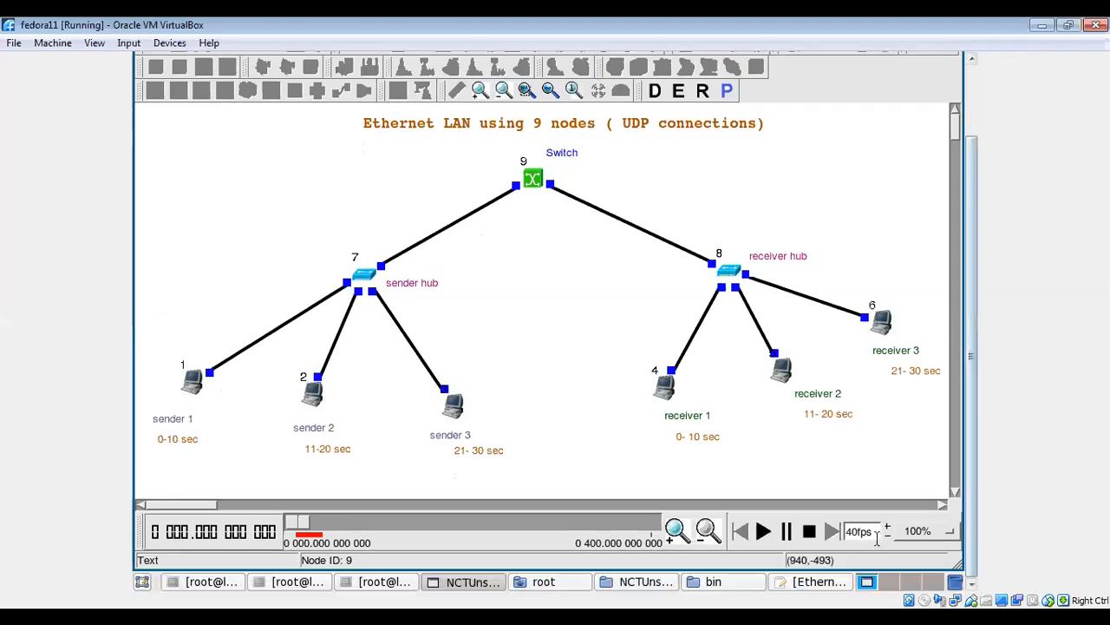
{"action": "left_click", "coordinate": [808, 583]}
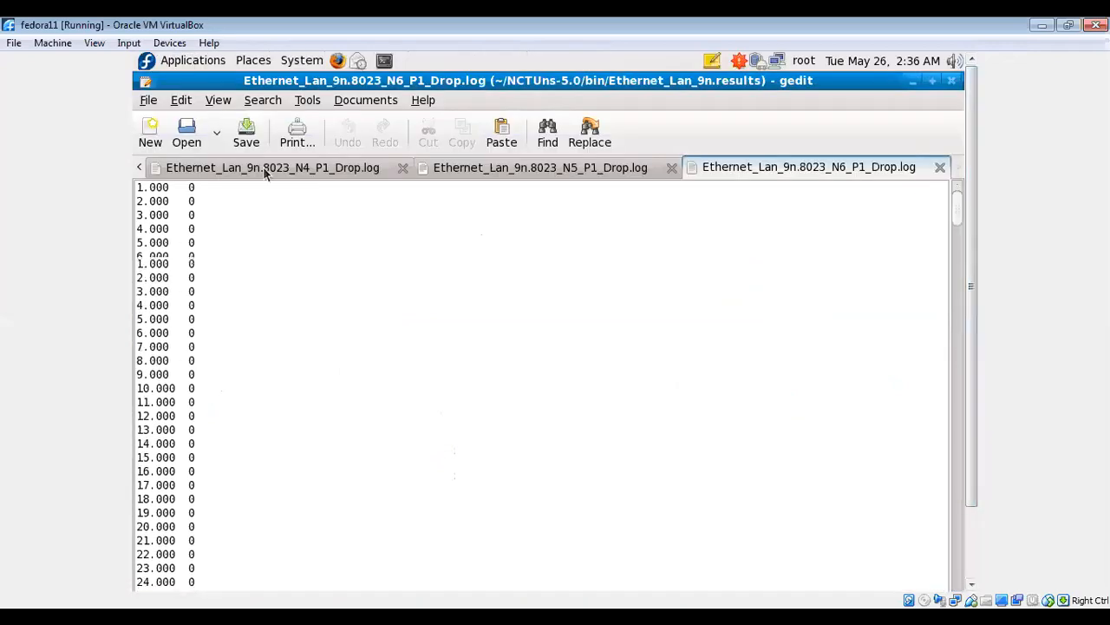
{"action": "left_click", "coordinate": [266, 170]}
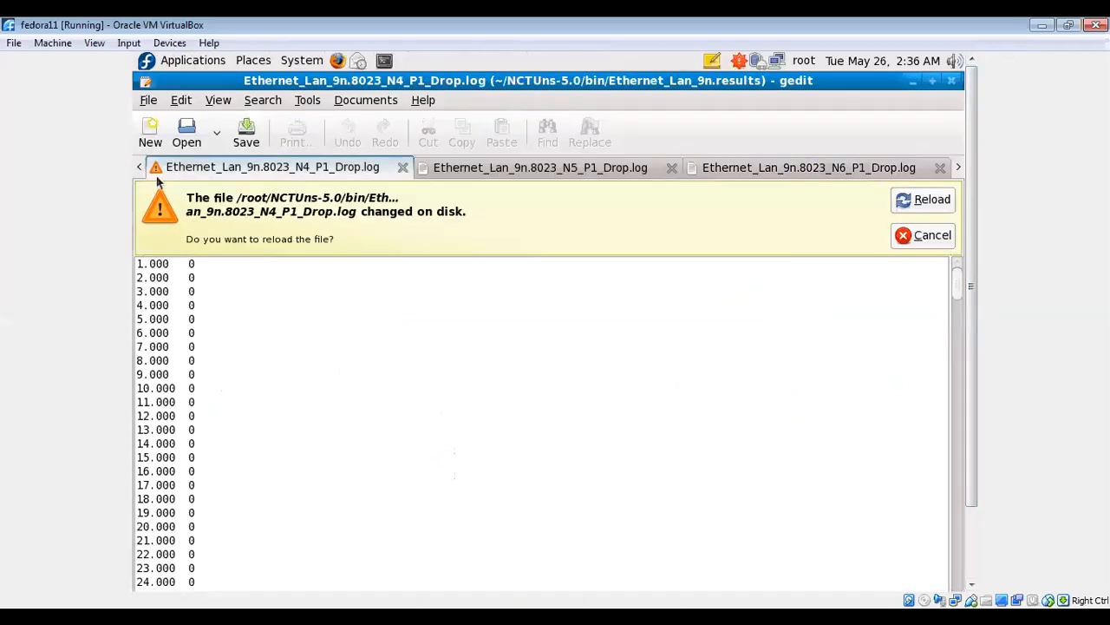
{"action": "left_click", "coordinate": [139, 167]}
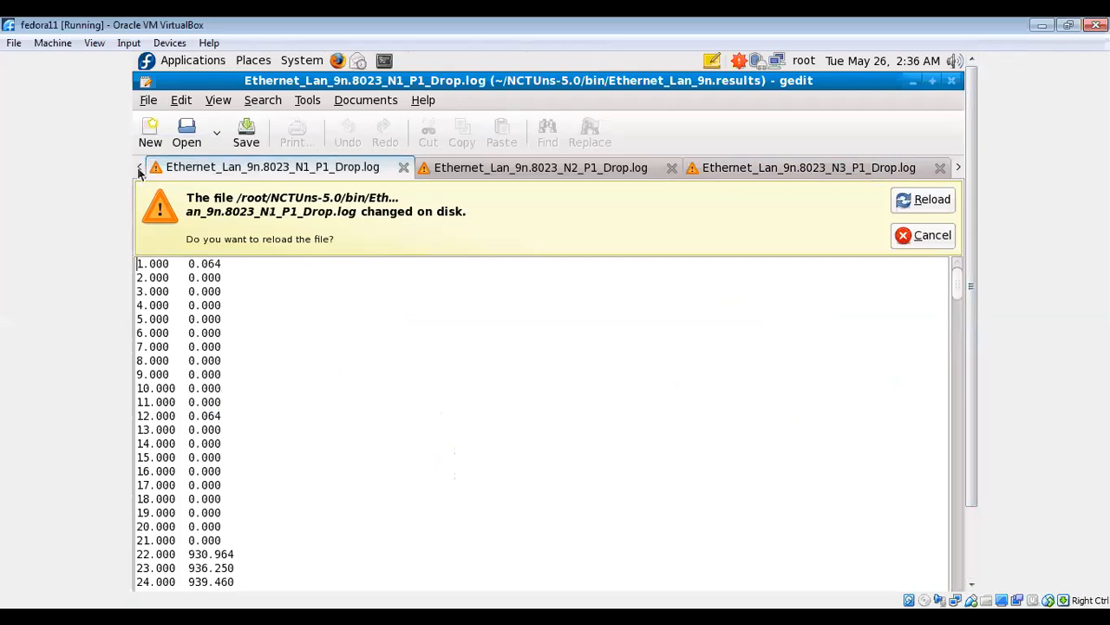
{"action": "left_click", "coordinate": [139, 167]}
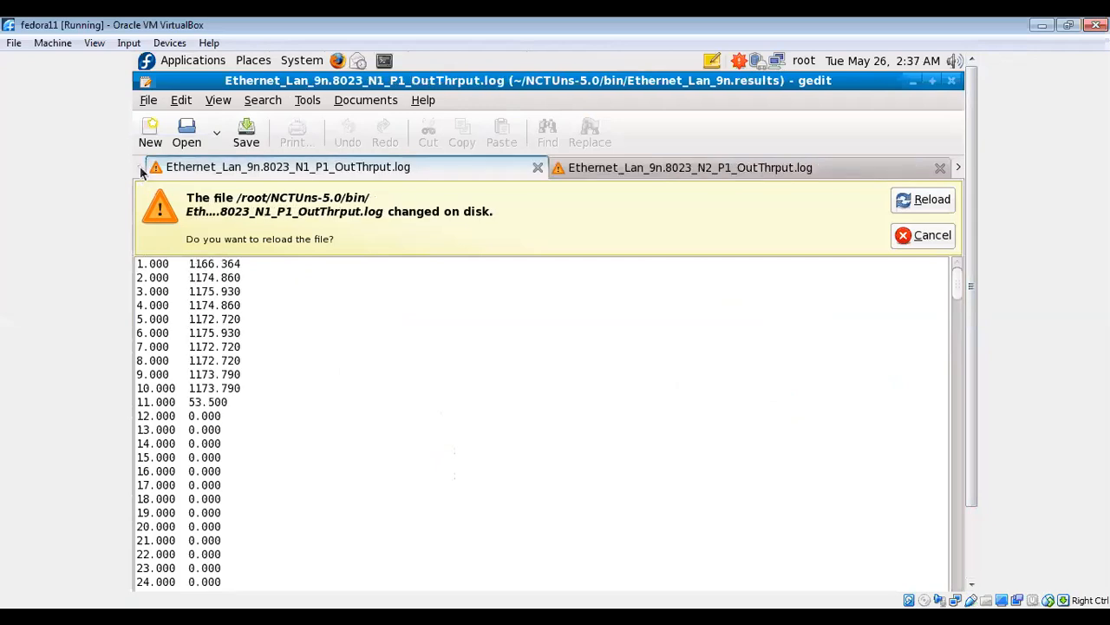
{"action": "left_click", "coordinate": [945, 202]}
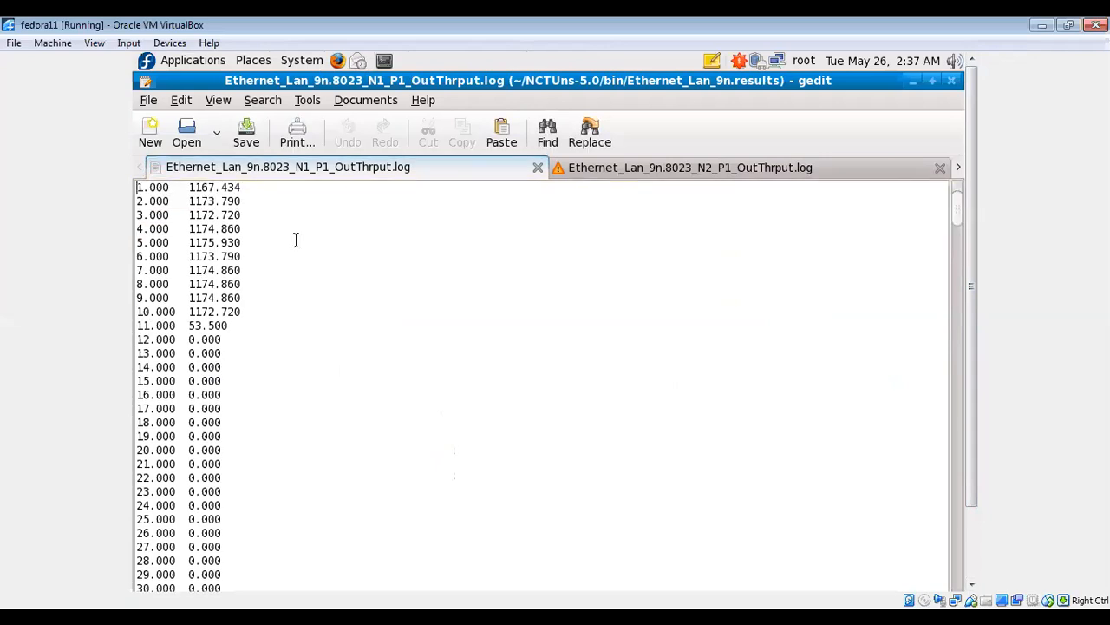
Step: Reload the updated outgoing throughput logs of sender nodes 2 and 3 to read their values
{"action": "left_click", "coordinate": [680, 170]}
{"action": "left_click", "coordinate": [928, 202]}
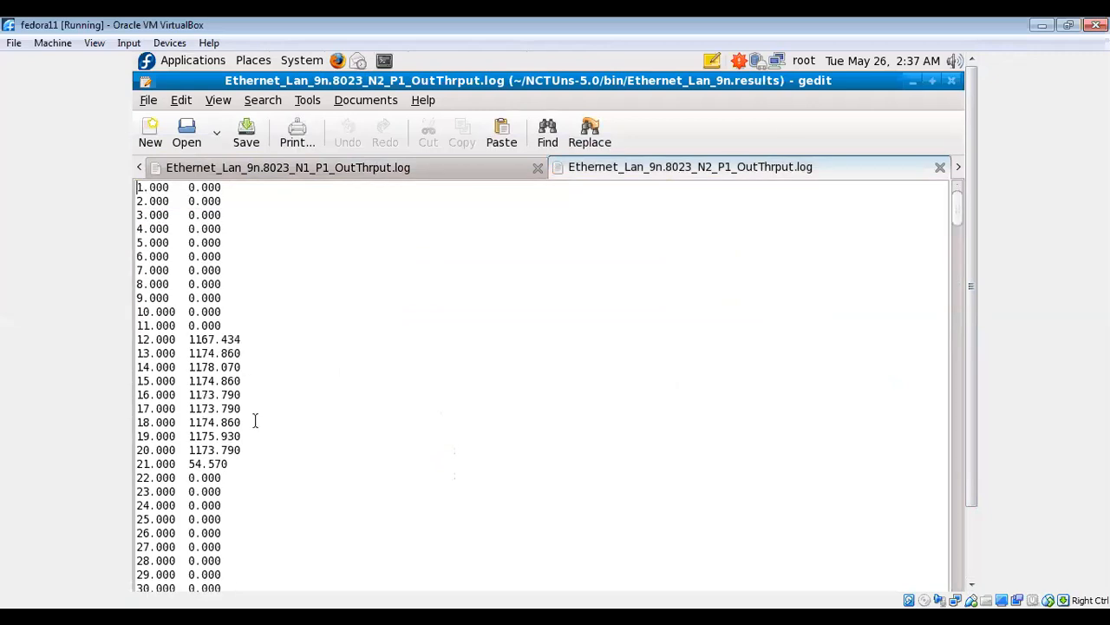
{"action": "left_click", "coordinate": [958, 171]}
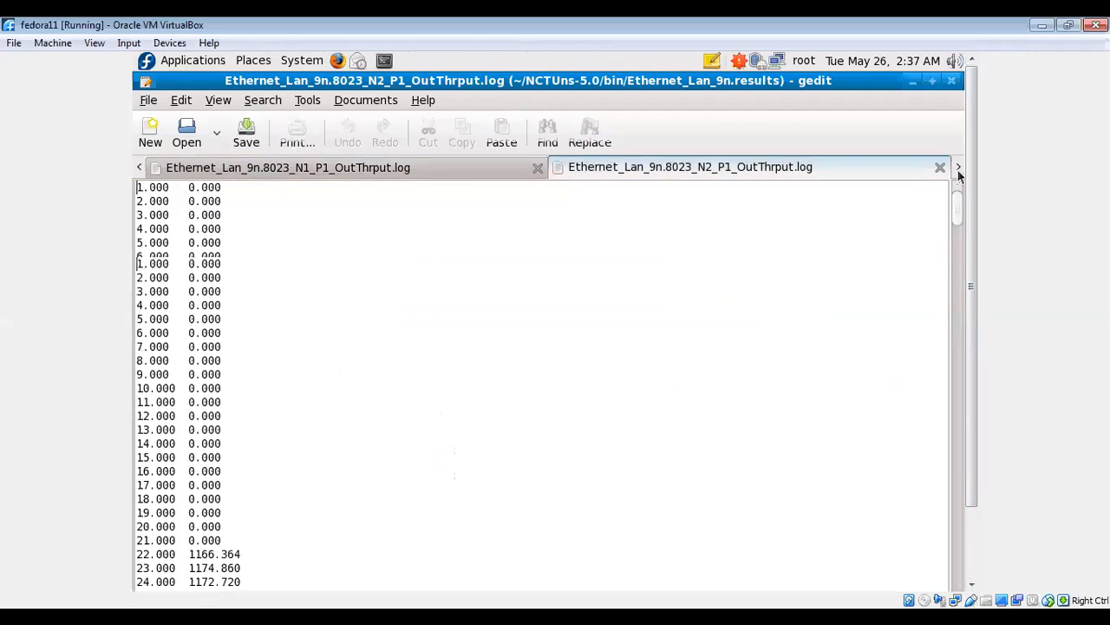
{"action": "left_click", "coordinate": [928, 201]}
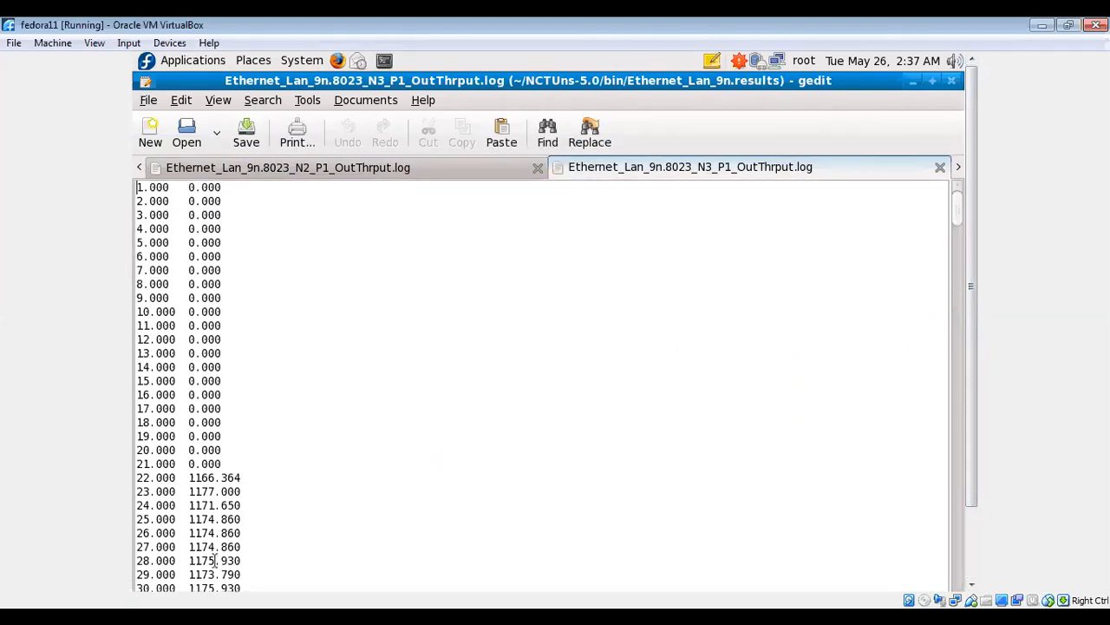
Step: Reload the incoming throughput log of receiver node 4 and examine its values for the first ten seconds
{"action": "left_click", "coordinate": [958, 170]}
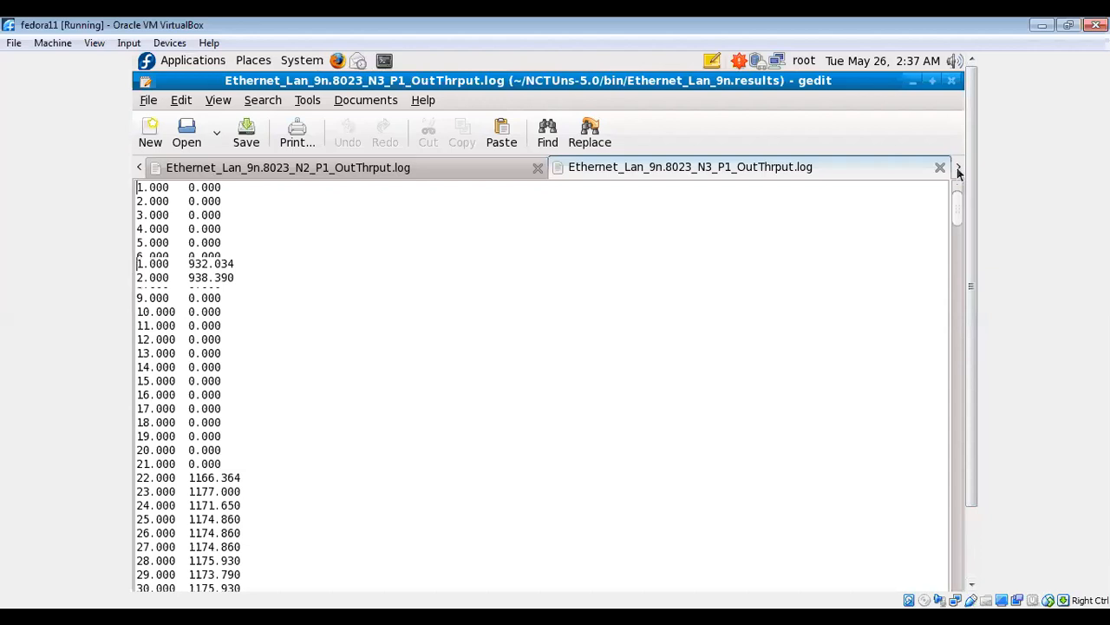
{"action": "left_click", "coordinate": [957, 169]}
{"action": "left_click", "coordinate": [923, 195]}
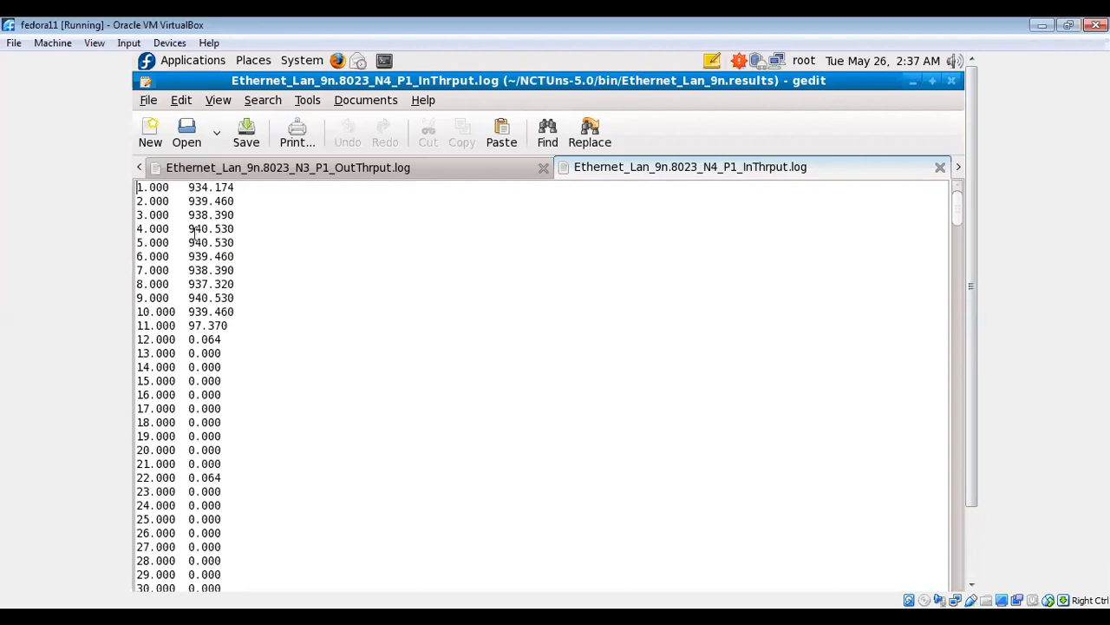
{"action": "left_click_drag", "start_coordinate": [191, 232], "coordinate": [202, 269]}
{"action": "left_click", "coordinate": [221, 279]}
{"action": "left_click", "coordinate": [192, 233]}
{"action": "left_click", "coordinate": [219, 232], "text": "shift"}
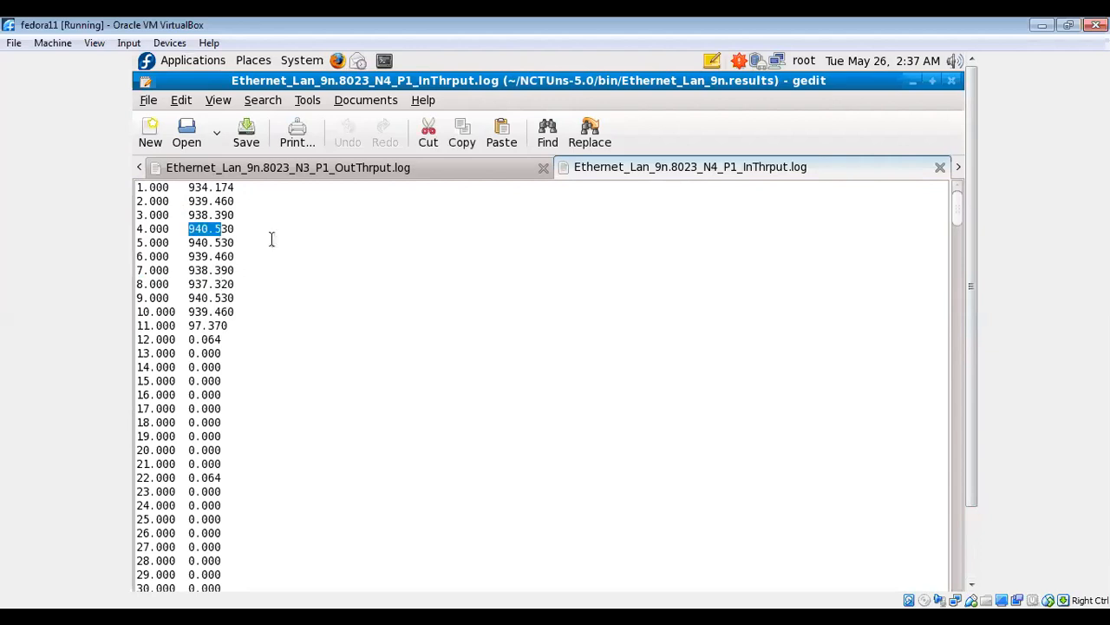
Step: Check the incoming throughput log of receiver node 6 and reload the one of receiver node 5
{"action": "left_click", "coordinate": [958, 167]}
{"action": "left_click", "coordinate": [959, 167]}
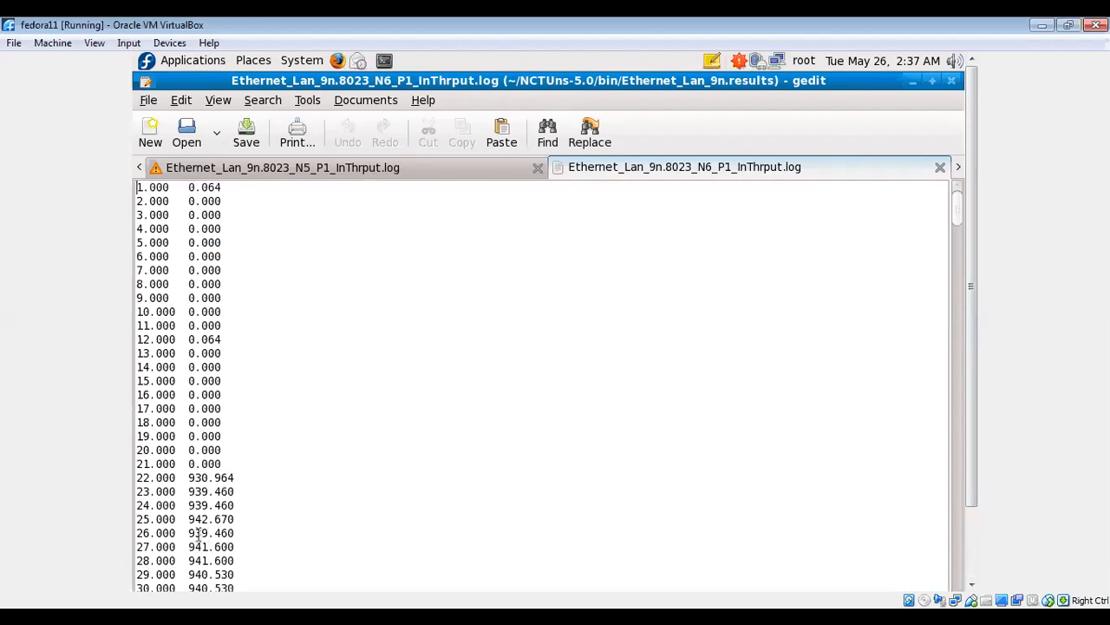
{"action": "left_click", "coordinate": [480, 174]}
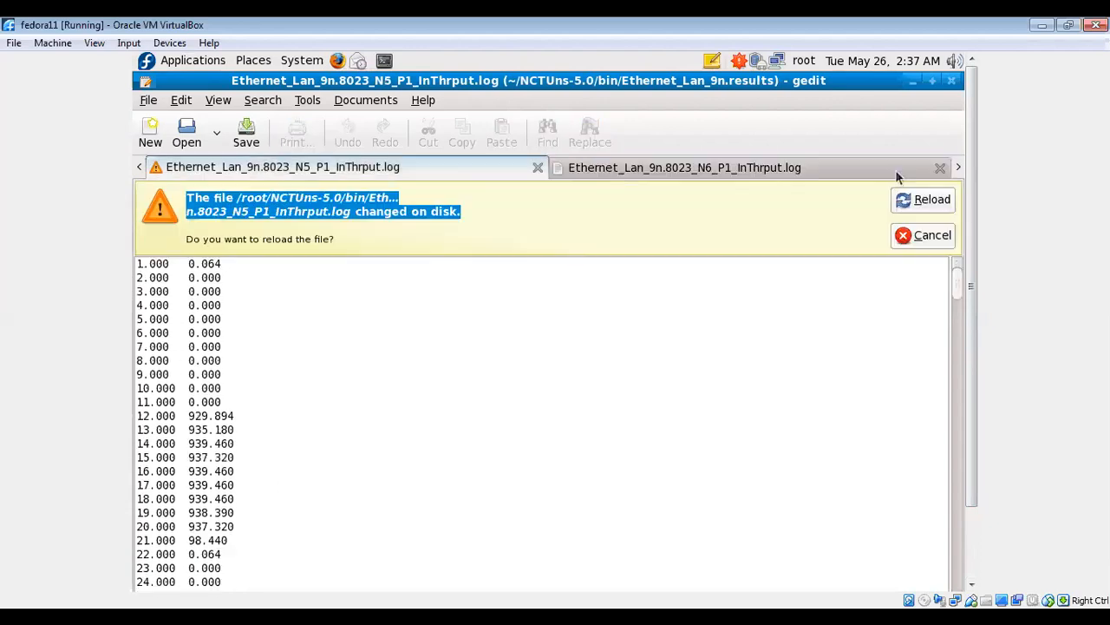
{"action": "left_click", "coordinate": [932, 208]}
{"action": "mouse_move", "coordinate": [973, 250]}
{"action": "left_mouse_down"}
{"action": "mouse_move", "coordinate": [977, 288]}
{"action": "mouse_move", "coordinate": [972, 252]}
{"action": "left_mouse_up"}
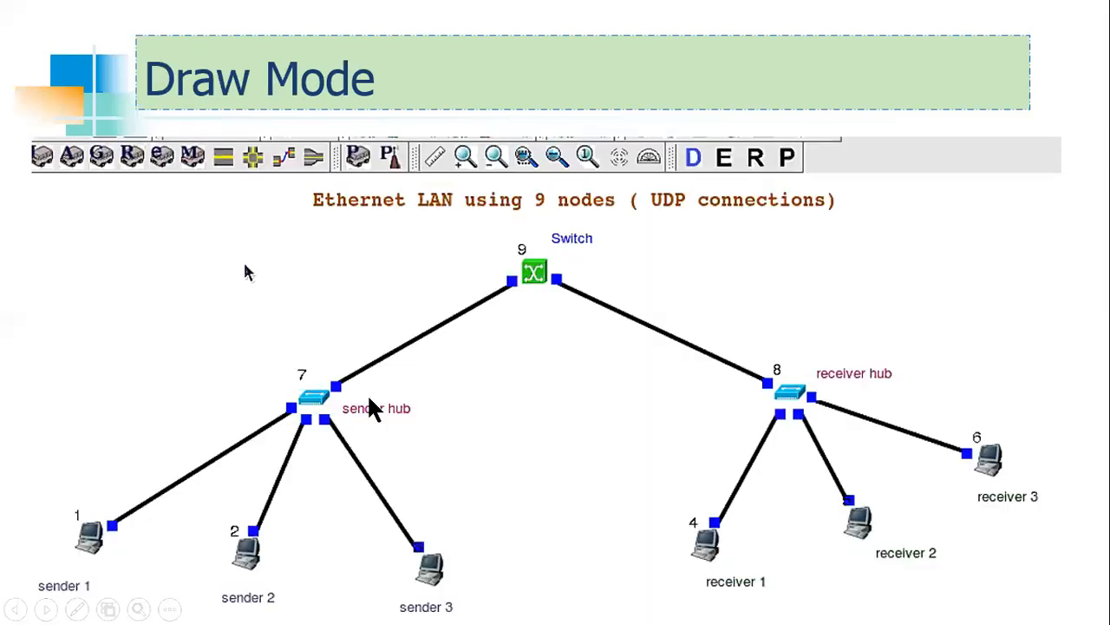
{"action": "left_click", "coordinate": [902, 241]}
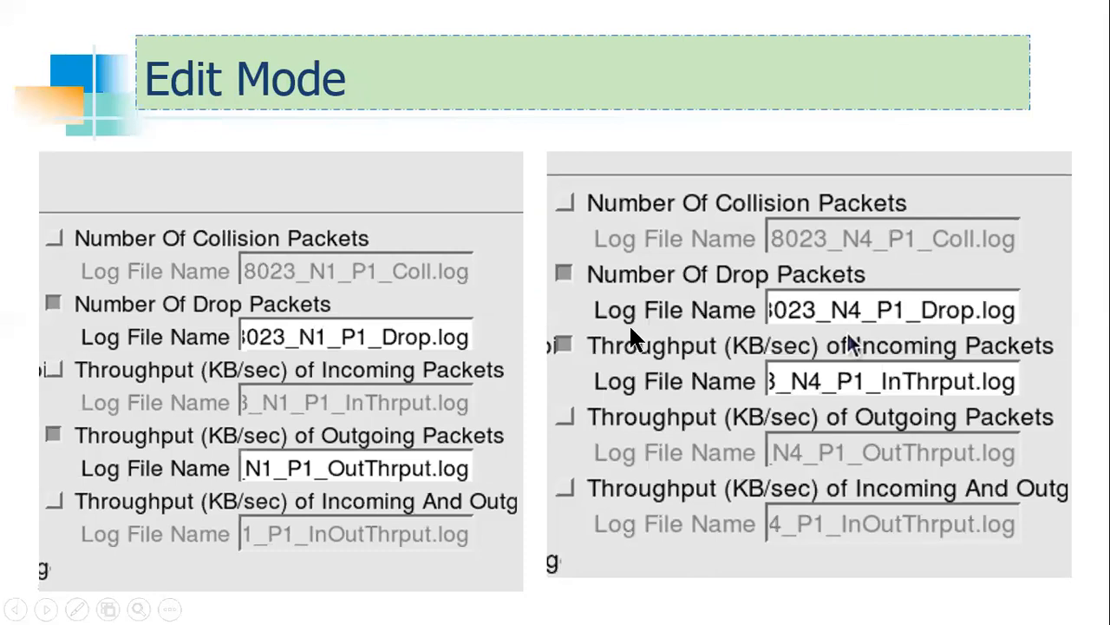
{"action": "left_click", "coordinate": [463, 330]}
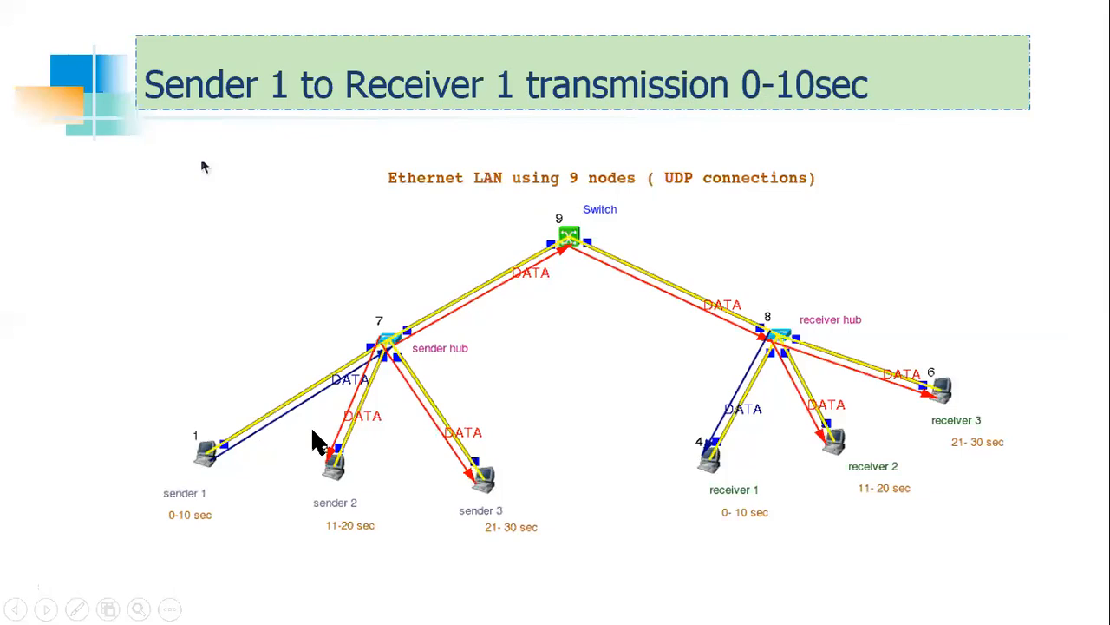
{"action": "left_click", "coordinate": [766, 373]}
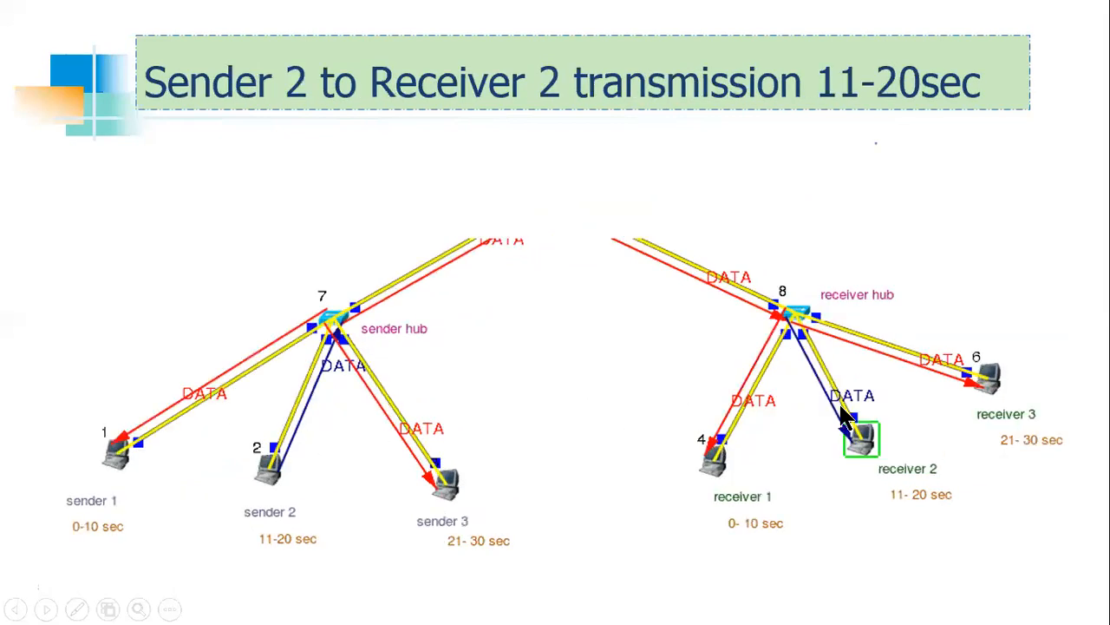
{"action": "left_click", "coordinate": [852, 453]}
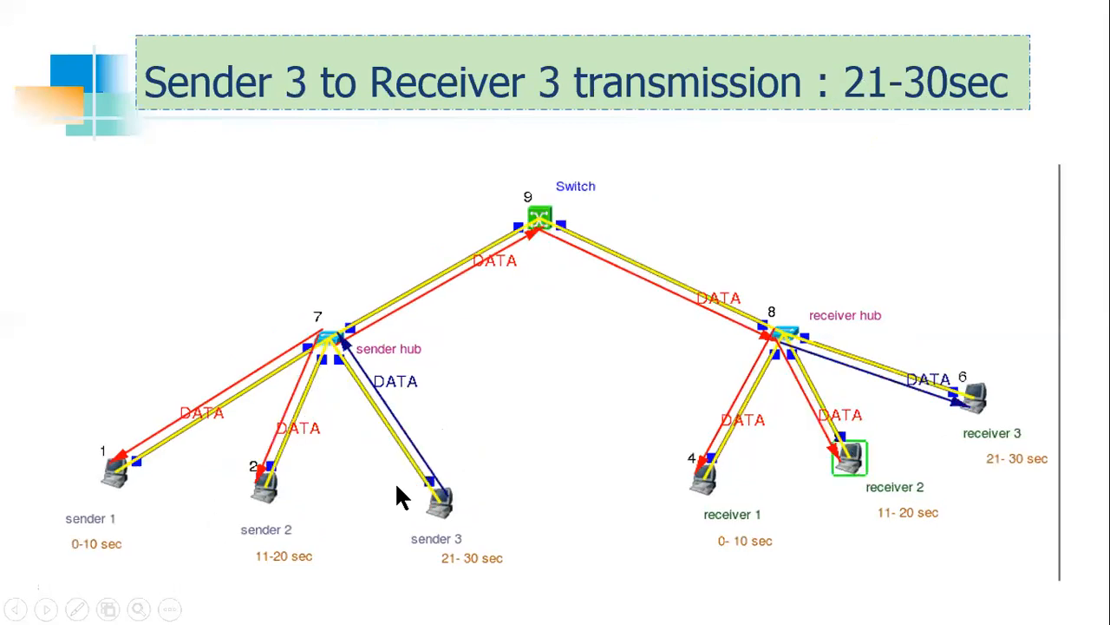